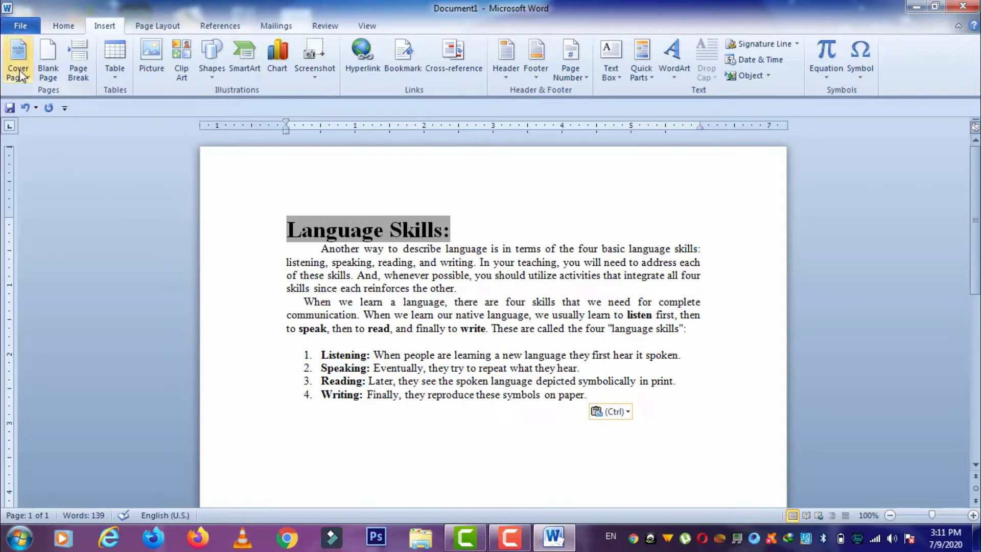
- Insert the Perspective design from the Cover Page gallery at the front of the document
{"action": "left_click", "coordinate": [28, 81]}
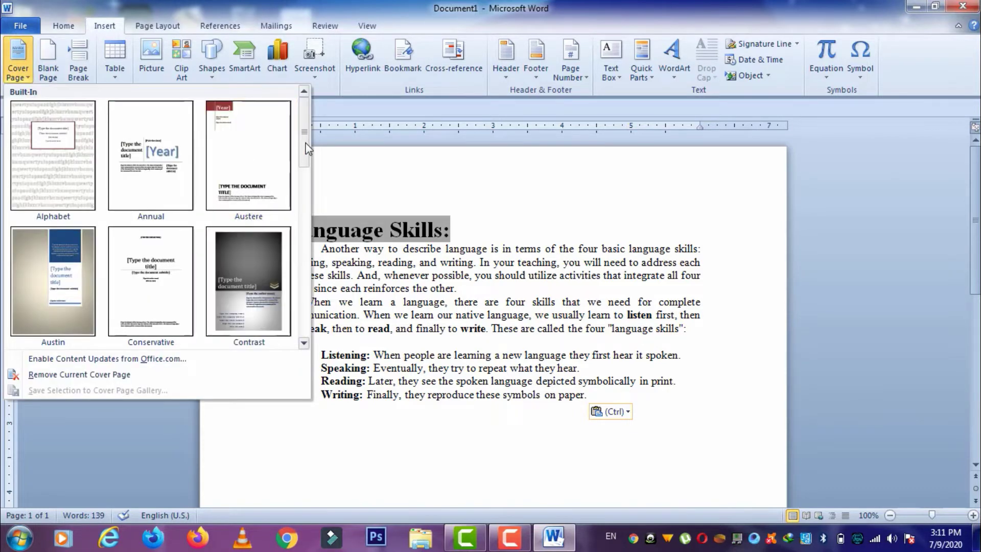
{"action": "left_click_drag", "start_coordinate": [305, 134], "coordinate": [302, 257]}
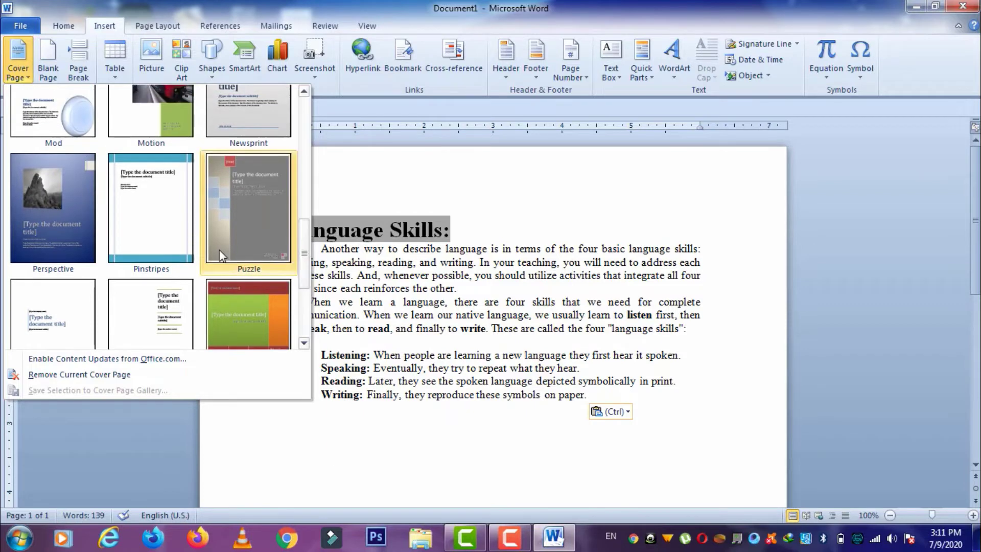
{"action": "left_click", "coordinate": [60, 235]}
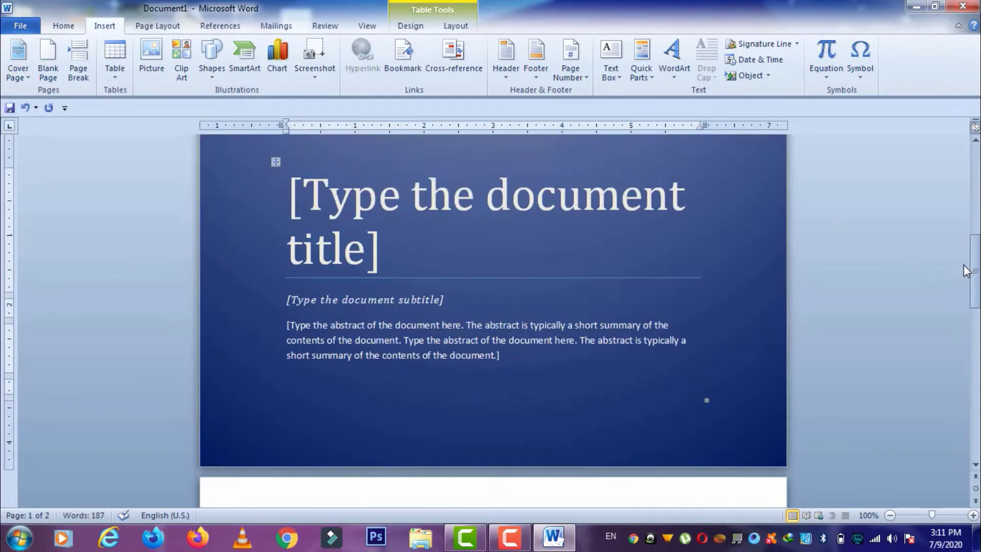
{"action": "left_click_drag", "start_coordinate": [975, 270], "coordinate": [975, 178]}
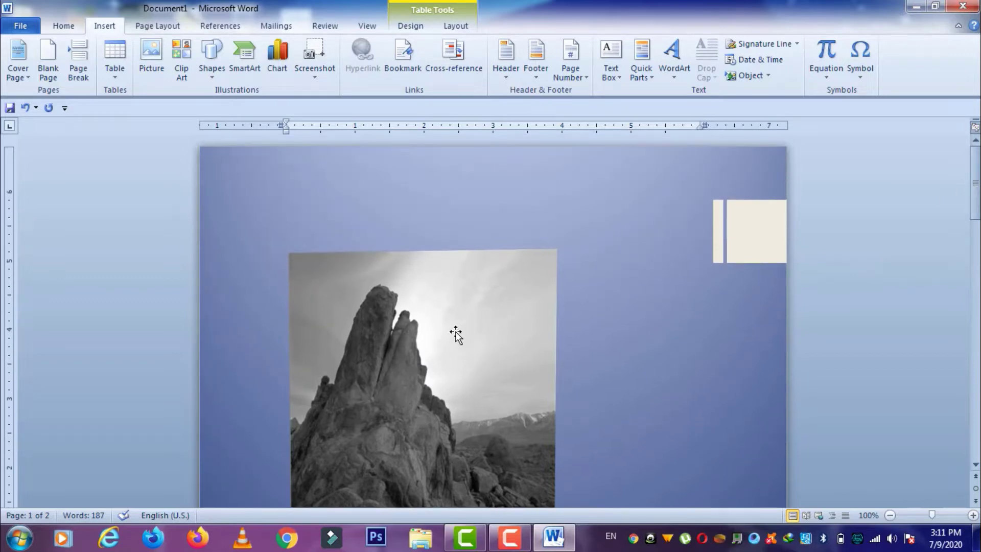
- Replace the cover page title placeholder with 'Report writing'
{"action": "left_click_drag", "start_coordinate": [976, 202], "coordinate": [978, 258]}
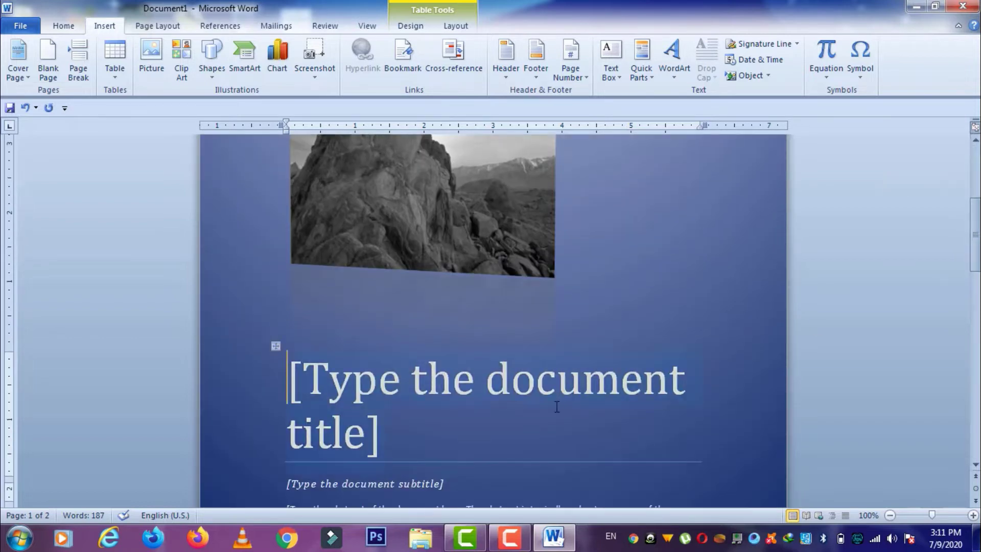
{"action": "left_click", "coordinate": [462, 429]}
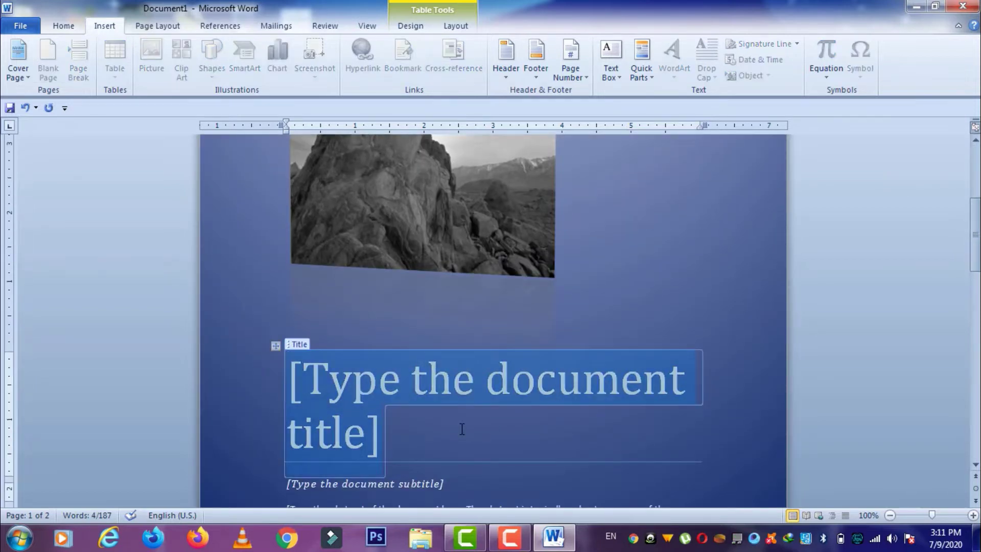
{"action": "key", "text": "Delete"}
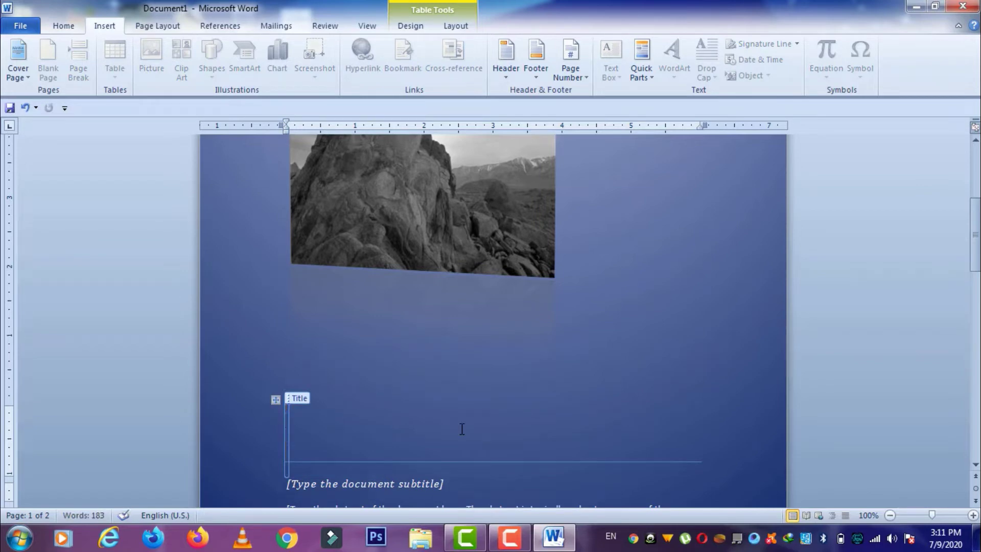
{"action": "type", "text": "Re"}
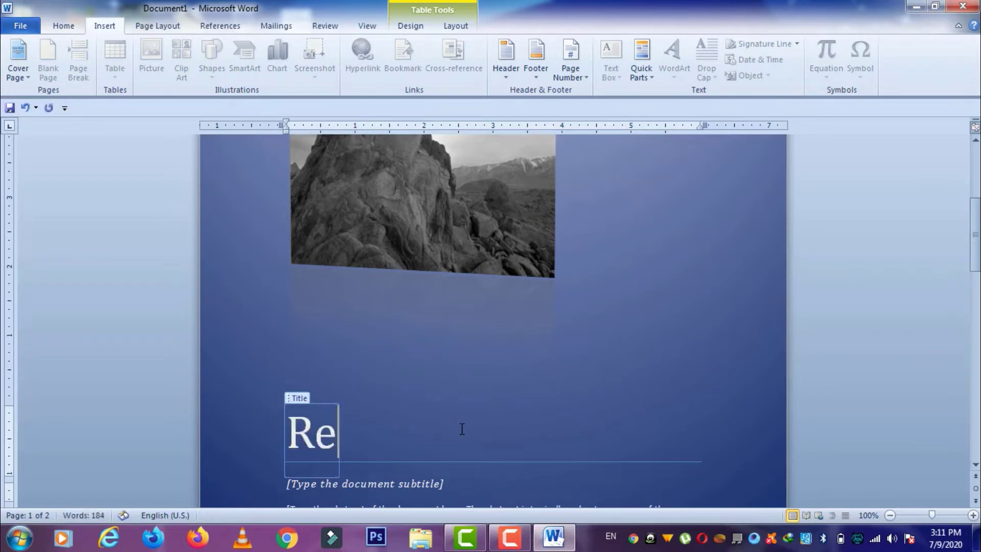
{"action": "type", "text": "port"}
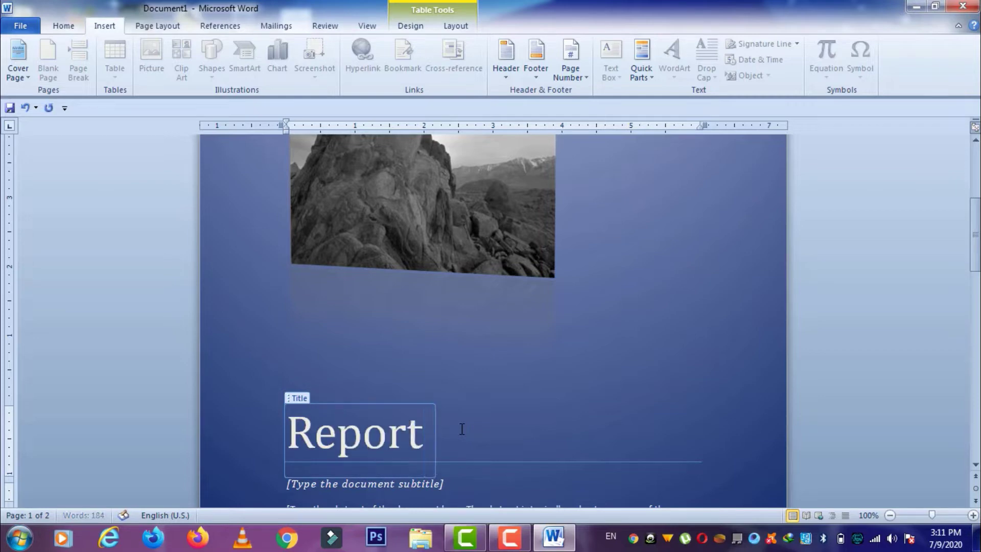
{"action": "type", "text": " writing"}
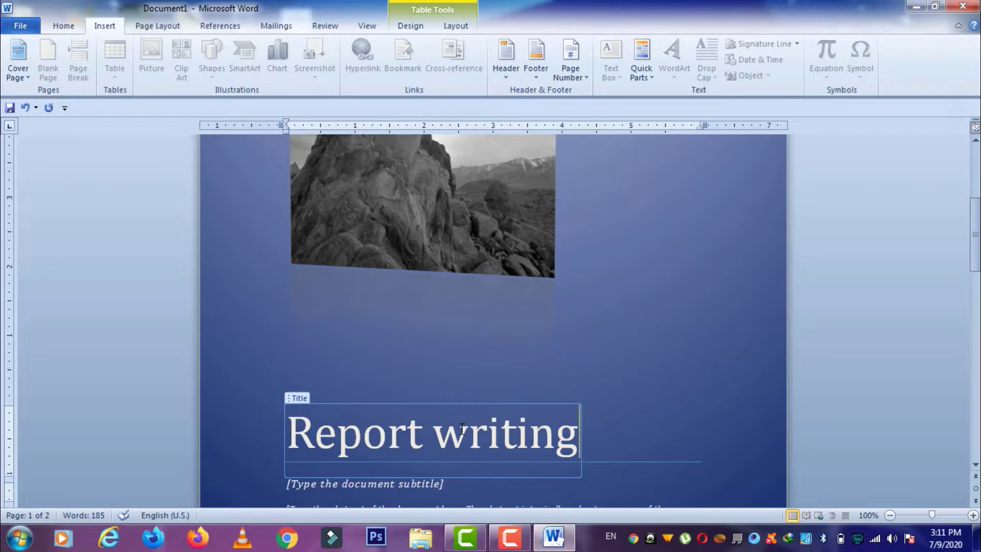
- Fill the subtitle placeholder with 'Language Skils' and select the abstract placeholder text
{"action": "left_click", "coordinate": [434, 489]}
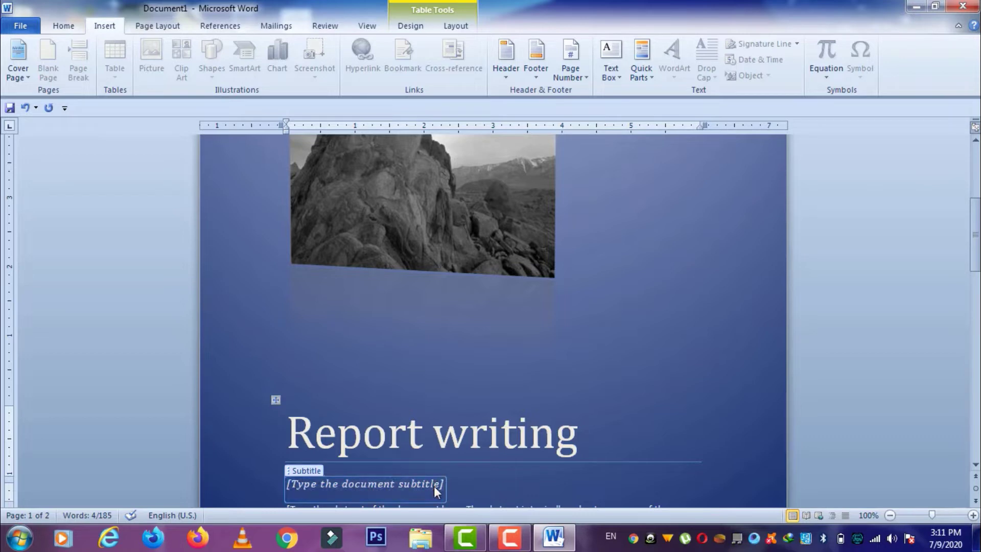
{"action": "type", "text": "Language Skils"}
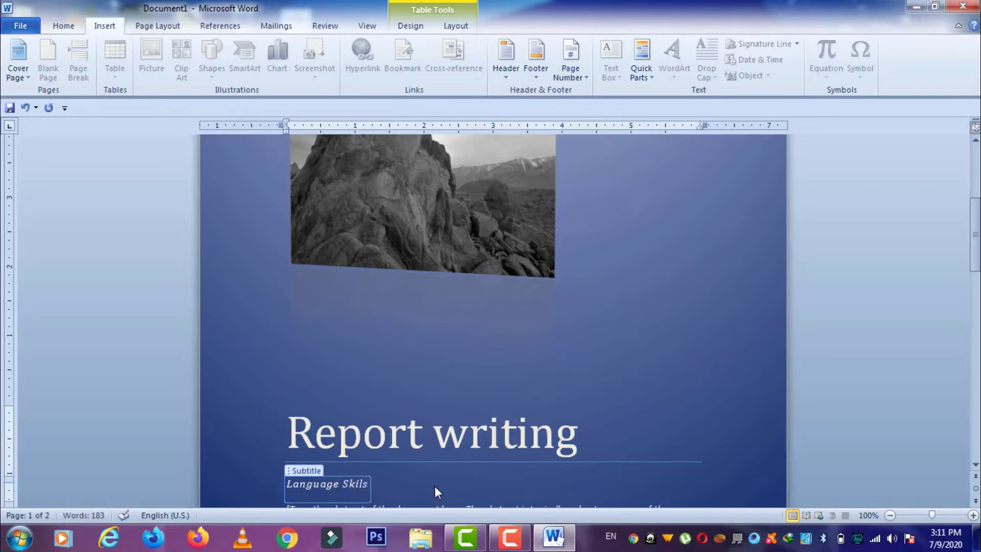
{"action": "scroll", "coordinate": [674, 367], "scroll_direction": "down", "scroll_amount": 5}
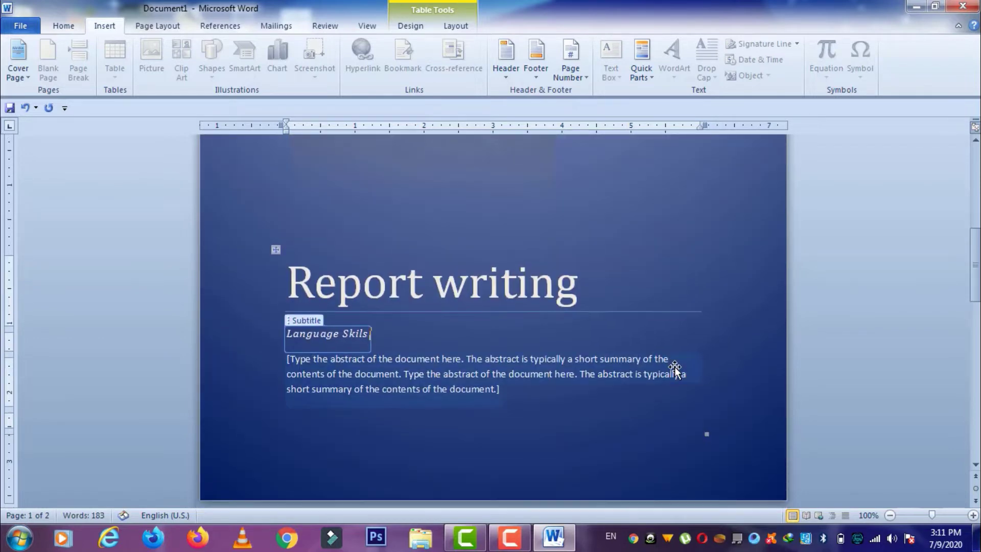
{"action": "left_click", "coordinate": [490, 384]}
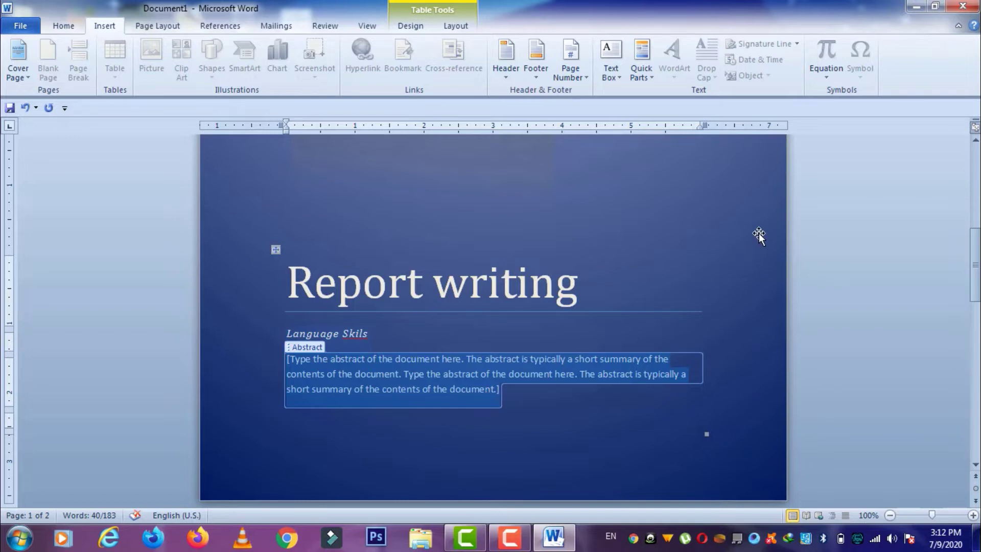
{"action": "scroll", "coordinate": [759, 233], "scroll_direction": "down", "scroll_amount": 10}
{"action": "scroll", "coordinate": [759, 236], "scroll_direction": "down", "scroll_amount": 2}
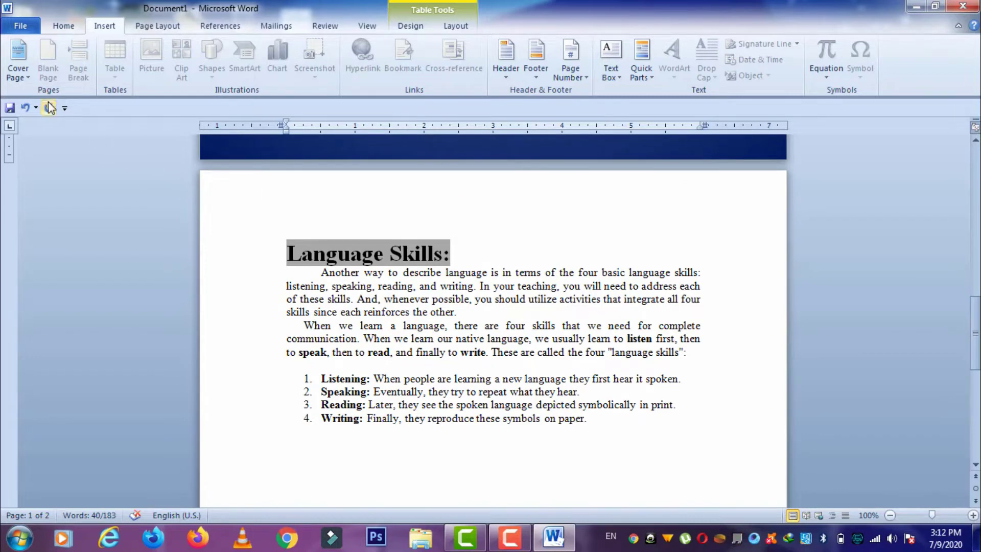
- Switch the cover page to the Alphabet design
{"action": "left_click", "coordinate": [21, 77]}
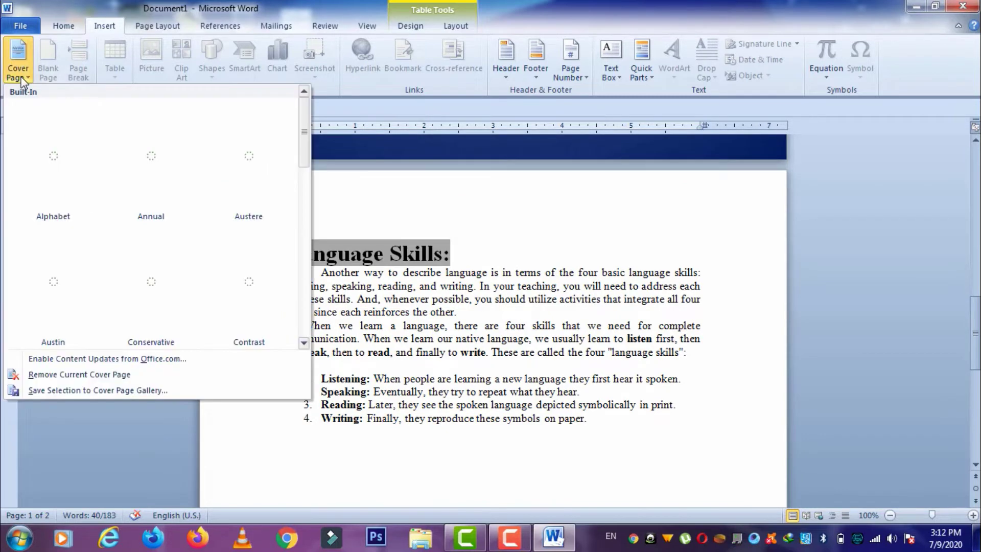
{"action": "left_click", "coordinate": [39, 142]}
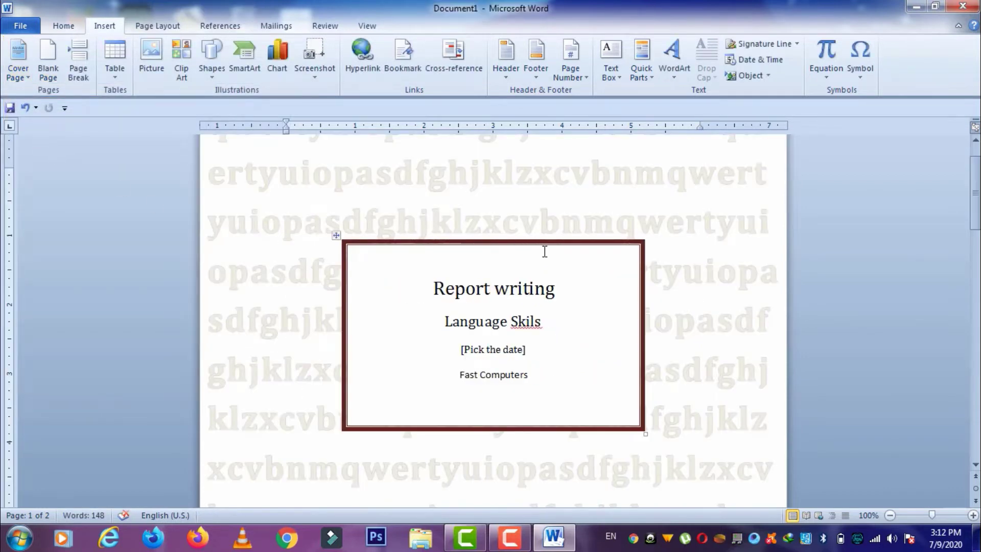
{"action": "scroll", "coordinate": [749, 296], "scroll_direction": "down", "scroll_amount": 3}
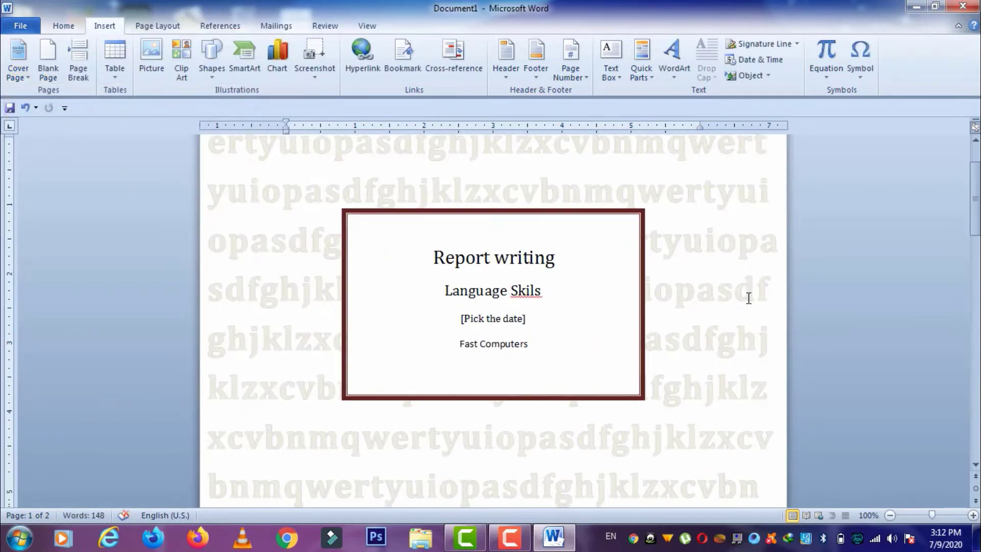
{"action": "scroll", "coordinate": [746, 295], "scroll_direction": "down", "scroll_amount": 15}
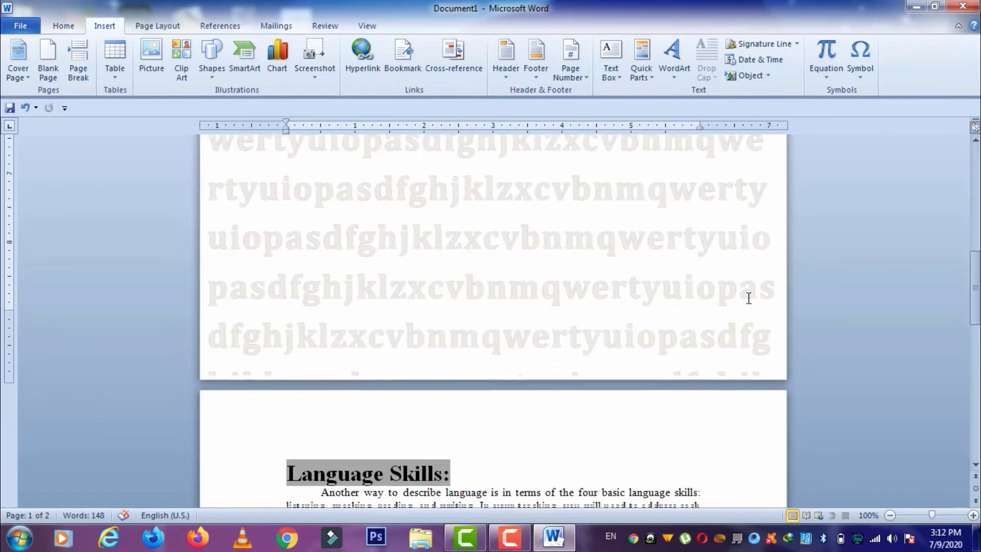
- Change the cover page again, this time to the Austin design
{"action": "left_click", "coordinate": [25, 78]}
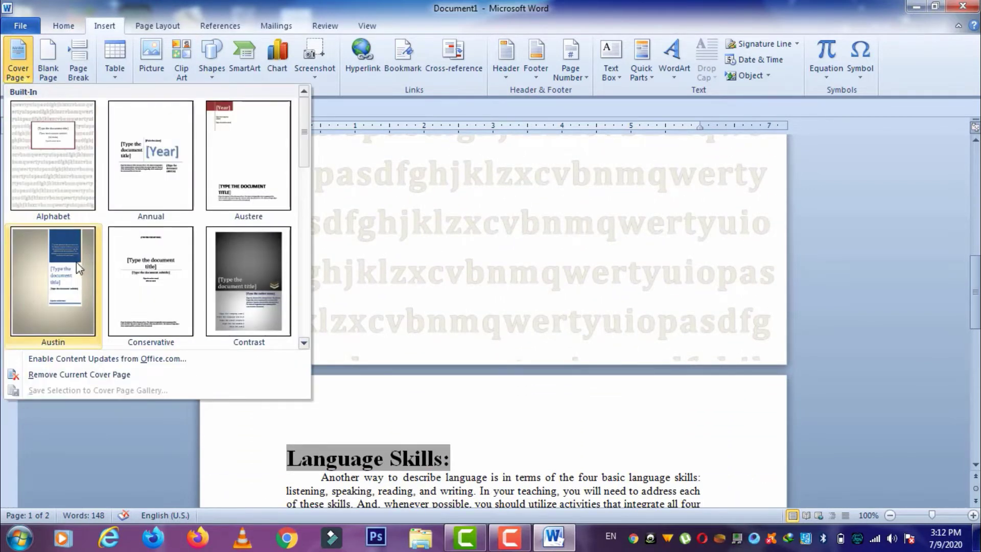
{"action": "left_click", "coordinate": [76, 266]}
{"action": "scroll", "coordinate": [357, 291], "scroll_direction": "down", "scroll_amount": 12}
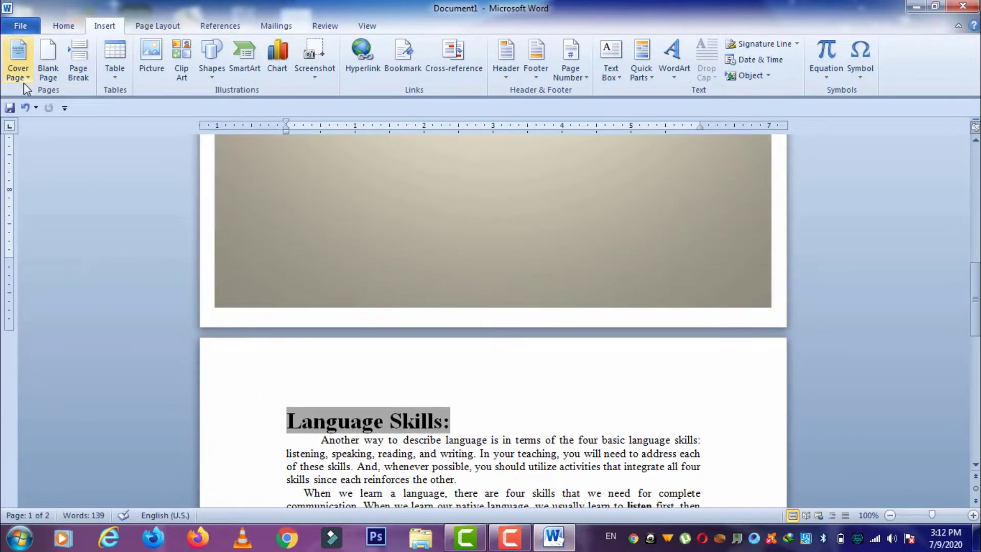
{"action": "left_click", "coordinate": [28, 78]}
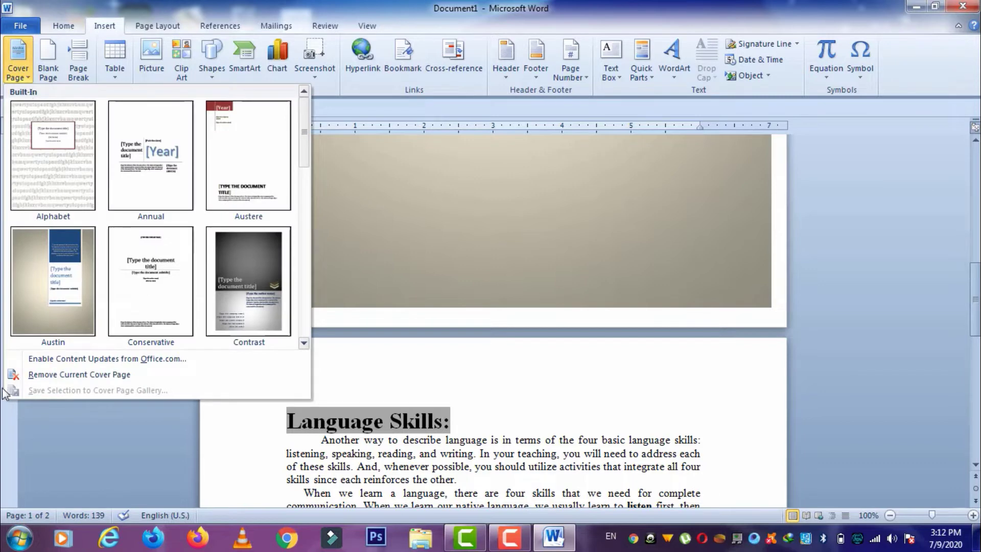
- Choose Remove Current Cover Page to delete the Austin cover page
{"action": "left_click", "coordinate": [41, 378]}
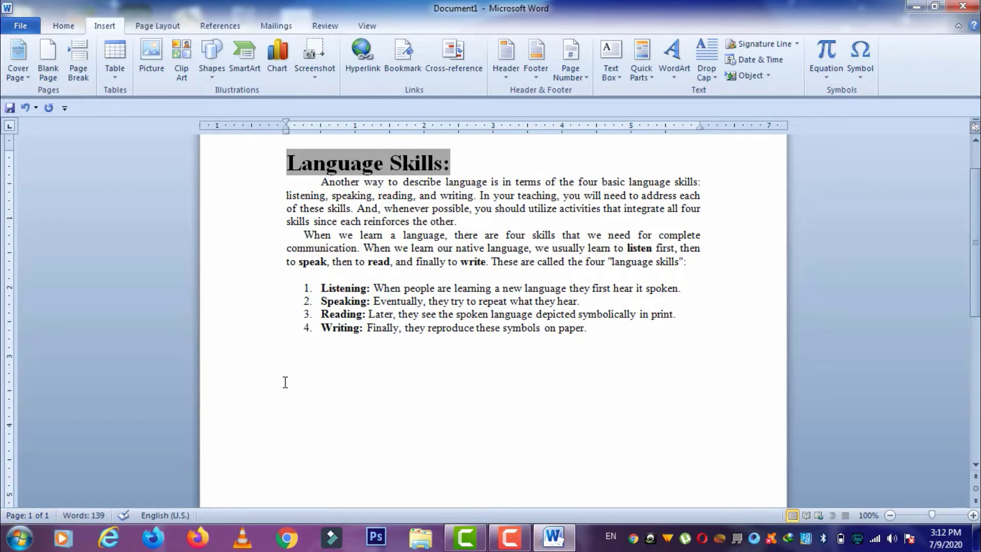
- Insert a blank page after the introductory paragraph, then undo it
{"action": "left_click", "coordinate": [690, 263]}
{"action": "left_click", "coordinate": [48, 60]}
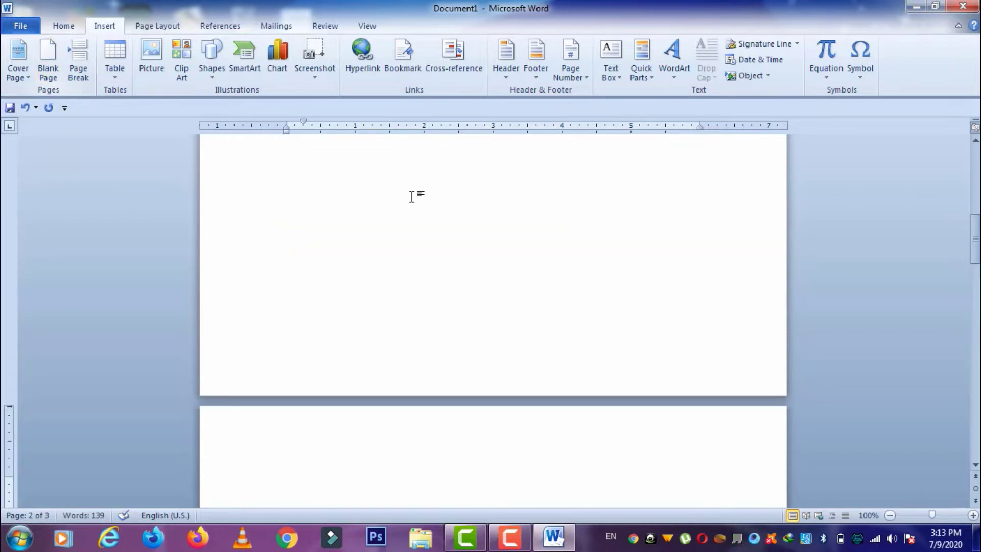
{"action": "scroll", "coordinate": [411, 197], "scroll_direction": "down", "scroll_amount": 4}
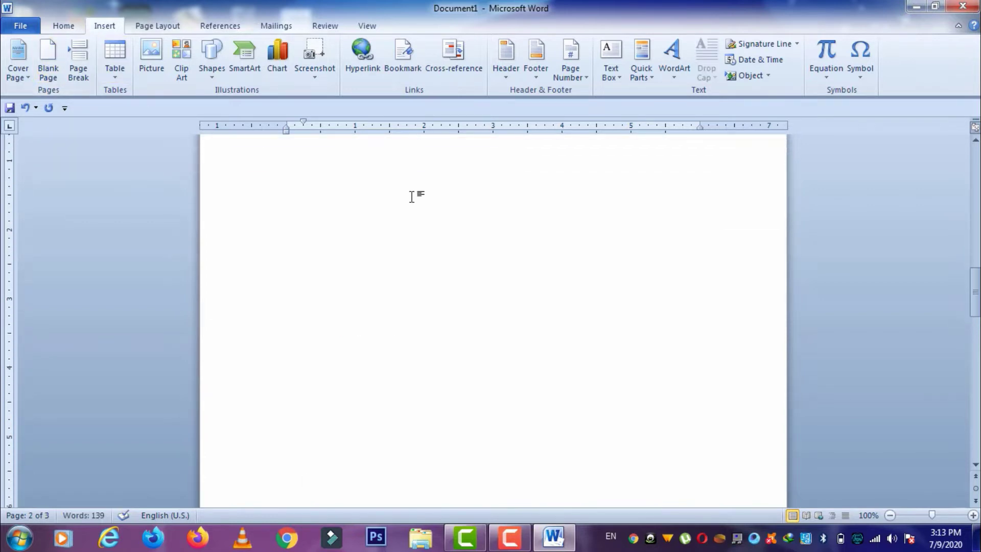
{"action": "scroll", "coordinate": [412, 197], "scroll_direction": "up", "scroll_amount": 6}
{"action": "scroll", "coordinate": [411, 196], "scroll_direction": "up", "scroll_amount": 10}
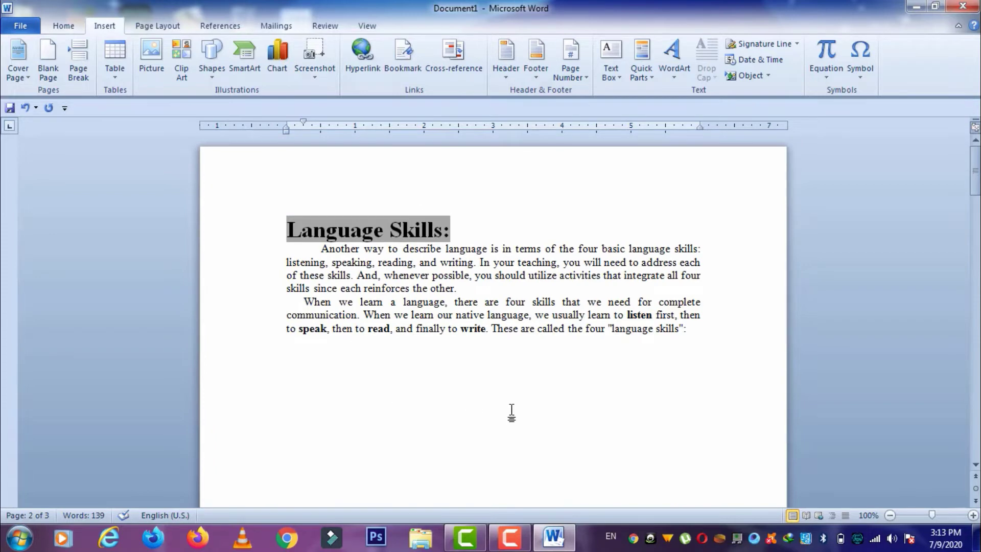
{"action": "scroll", "coordinate": [590, 349], "scroll_direction": "down", "scroll_amount": 15}
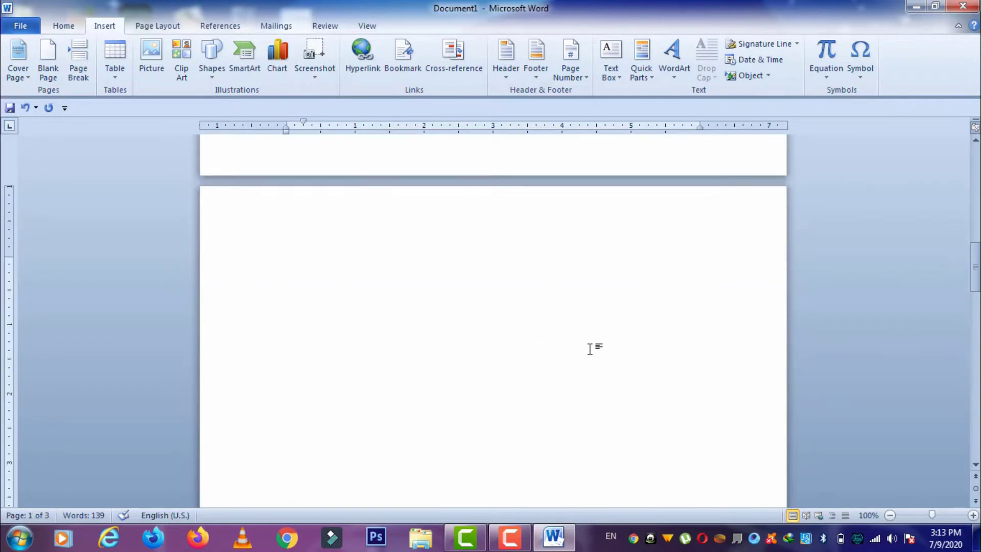
{"action": "scroll", "coordinate": [590, 349], "scroll_direction": "up", "scroll_amount": 3}
{"action": "scroll", "coordinate": [590, 349], "scroll_direction": "down", "scroll_amount": 12}
{"action": "scroll", "coordinate": [590, 349], "scroll_direction": "up", "scroll_amount": 5}
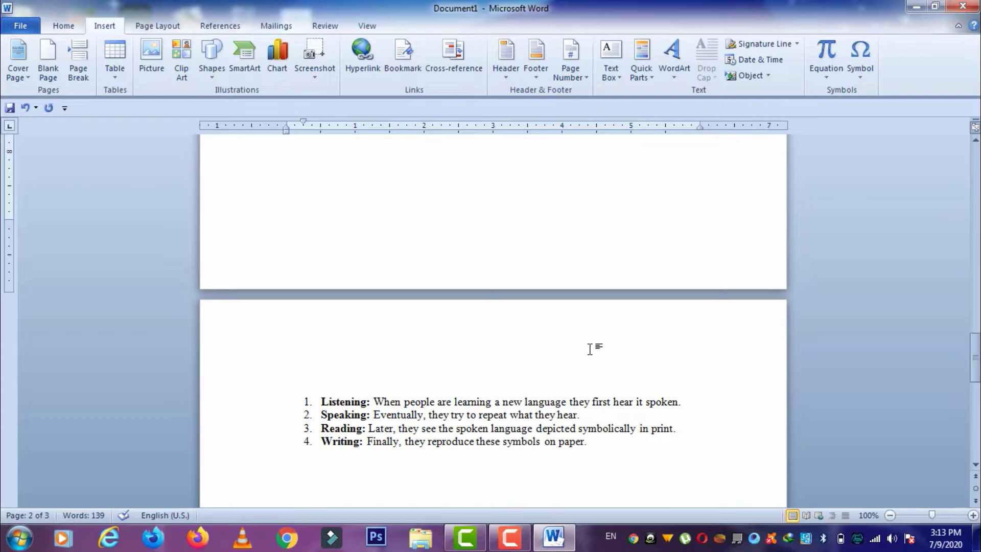
{"action": "key", "text": "ctrl+z"}
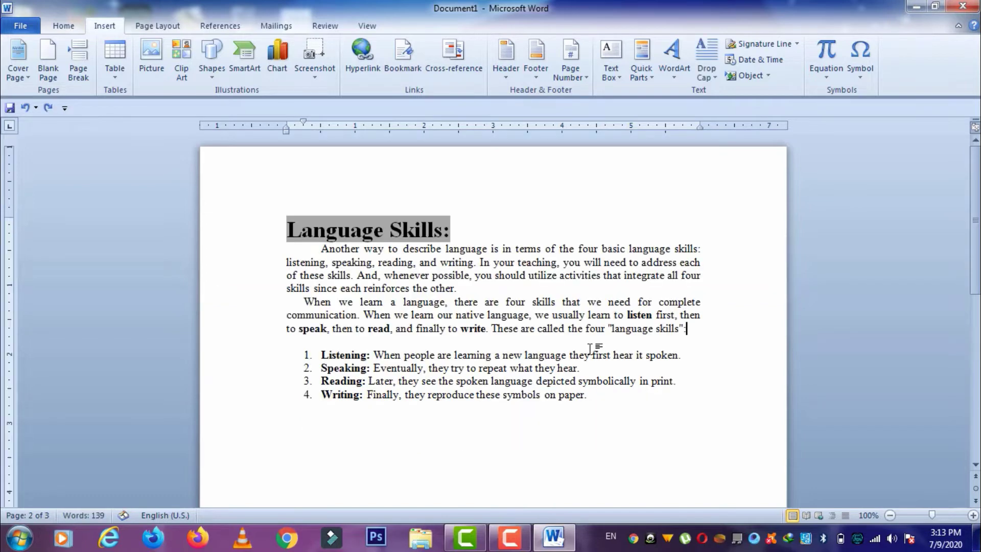
- Add a blank page after the fourth list item and delete the stray '5.' number
{"action": "left_click", "coordinate": [608, 401]}
{"action": "left_click", "coordinate": [54, 58]}
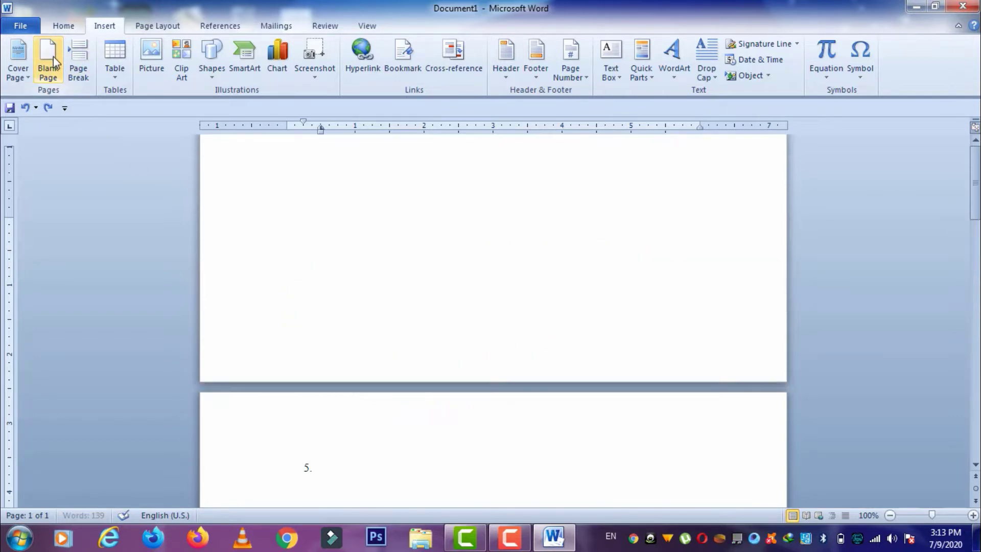
{"action": "scroll", "coordinate": [378, 213], "scroll_direction": "down", "scroll_amount": 3}
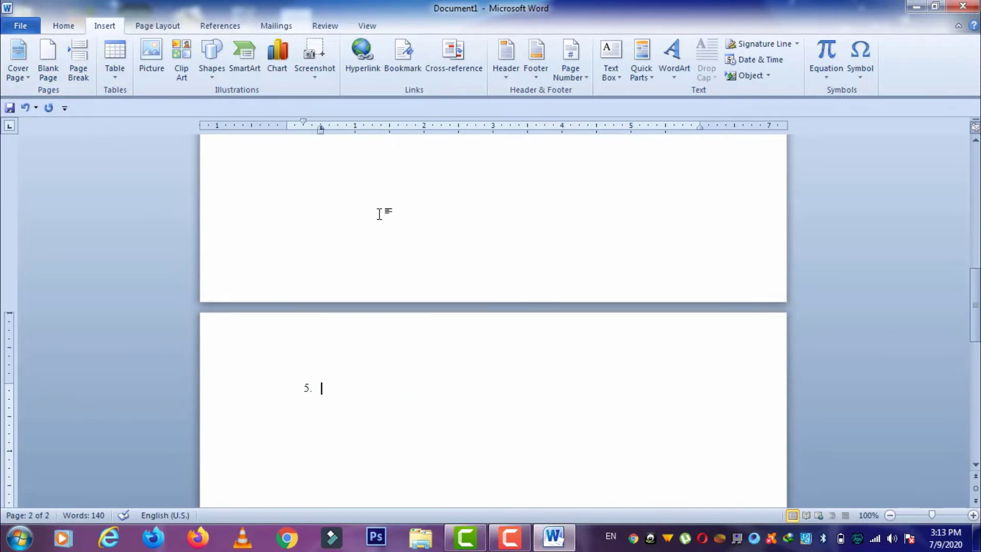
{"action": "scroll", "coordinate": [378, 213], "scroll_direction": "down", "scroll_amount": 3}
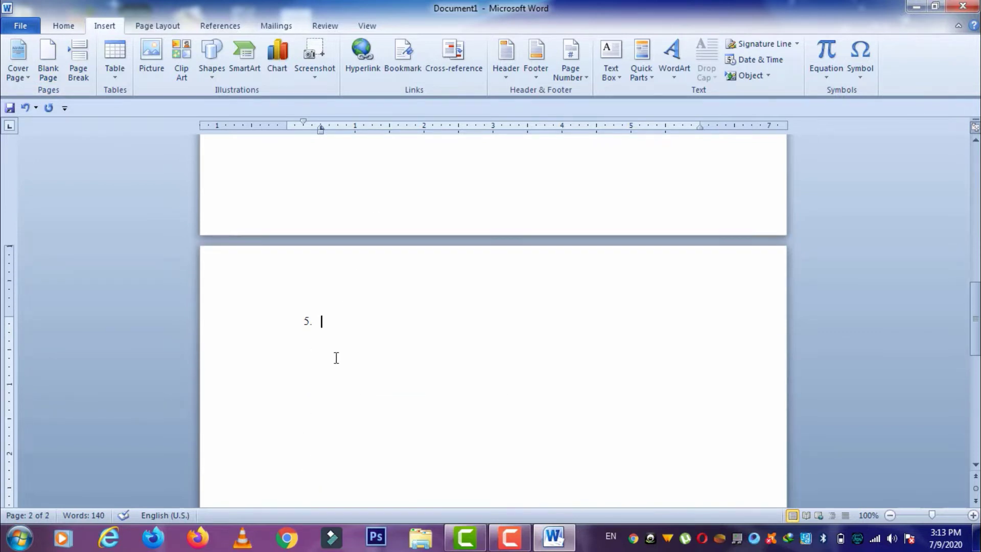
{"action": "key", "text": "BackSpace"}
{"action": "key", "text": "BackSpace"}
{"action": "scroll", "coordinate": [336, 357], "scroll_direction": "down", "scroll_amount": 15}
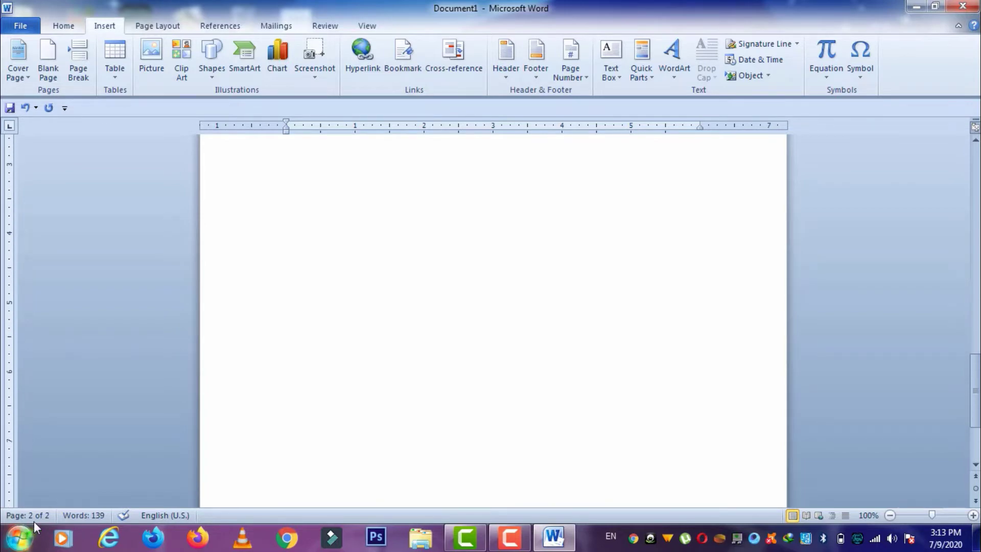
- Jump to the end of the document and undo the recent page changes
{"action": "scroll", "coordinate": [254, 446], "scroll_direction": "up", "scroll_amount": 15}
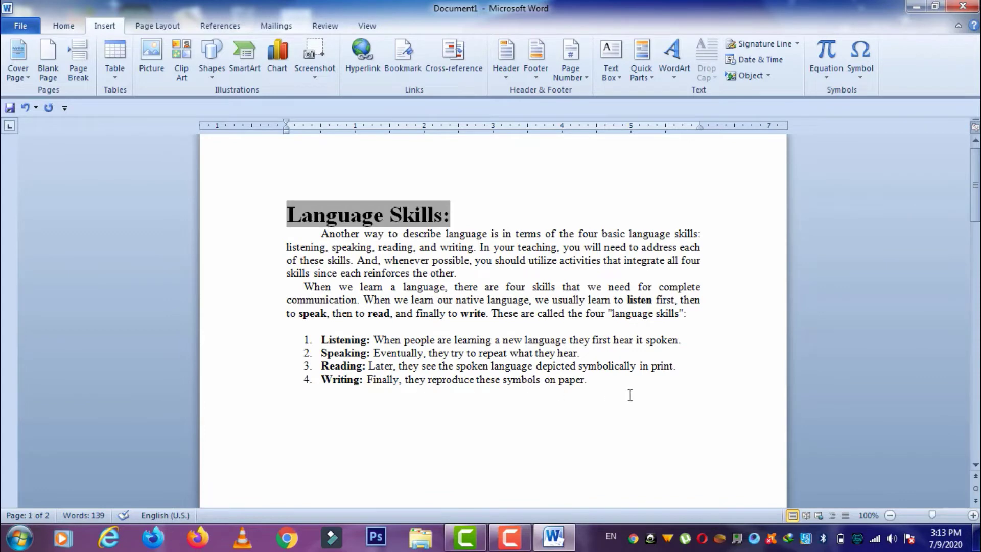
{"action": "key", "text": "ctrl+End"}
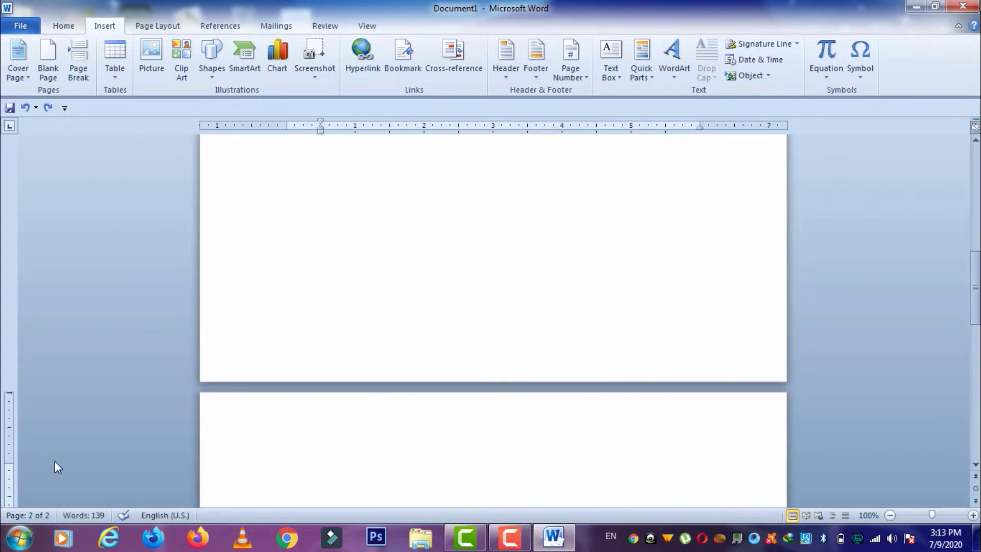
{"action": "key", "text": "ctrl+z"}
{"action": "key", "text": "ctrl+z"}
{"action": "key", "text": "ctrl+z"}
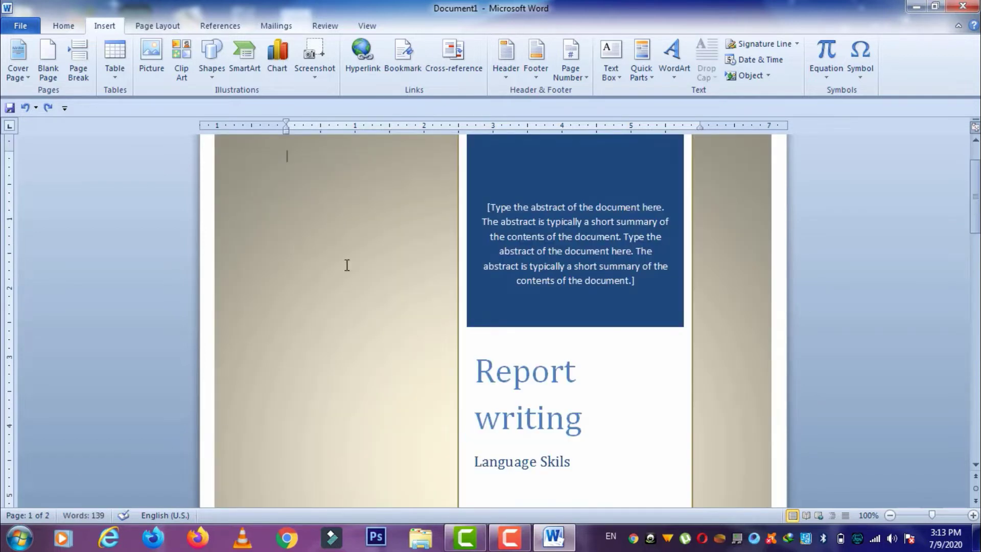
- Remove the current cover page and place the cursor after the introductory paragraph
{"action": "left_click", "coordinate": [20, 71]}
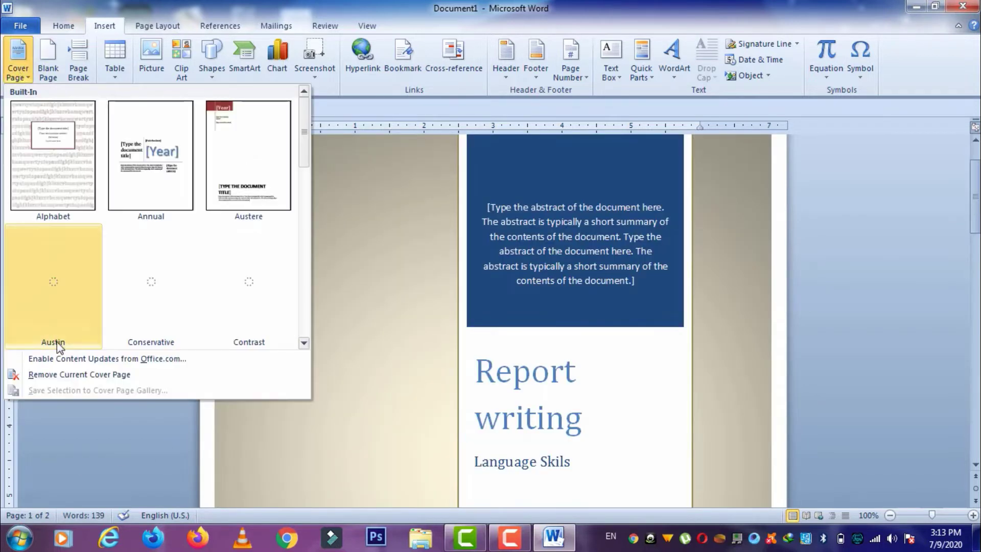
{"action": "left_click", "coordinate": [66, 375]}
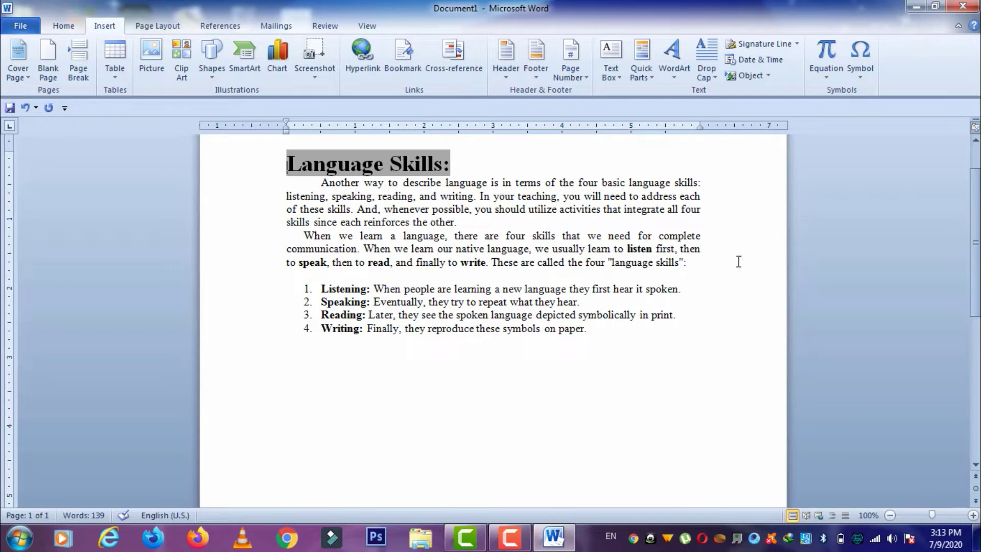
{"action": "left_click", "coordinate": [711, 271]}
{"action": "left_click", "coordinate": [701, 266]}
- Push the four-item list onto a new second page with a Ctrl+Enter page break
{"action": "left_click", "coordinate": [56, 62]}
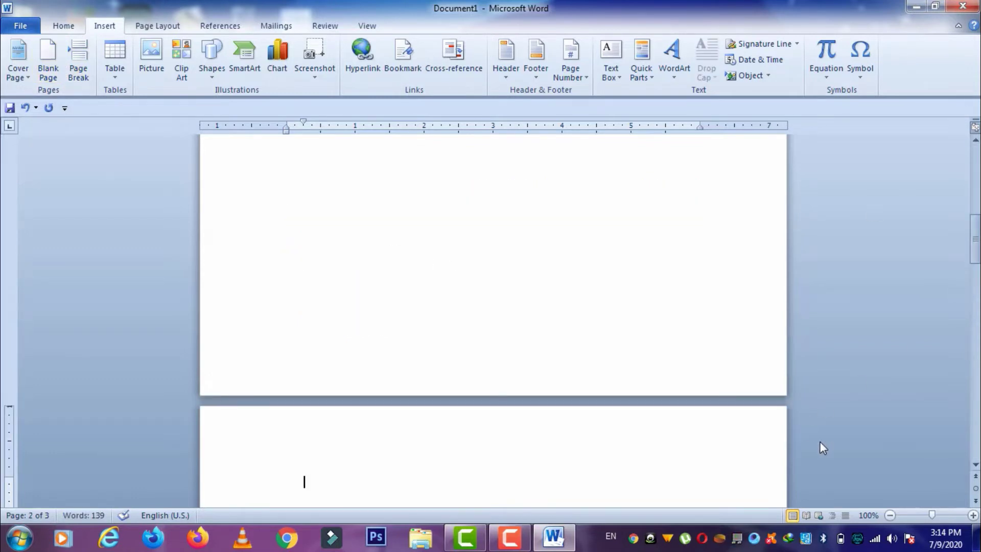
{"action": "left_click_drag", "start_coordinate": [931, 517], "coordinate": [910, 517]}
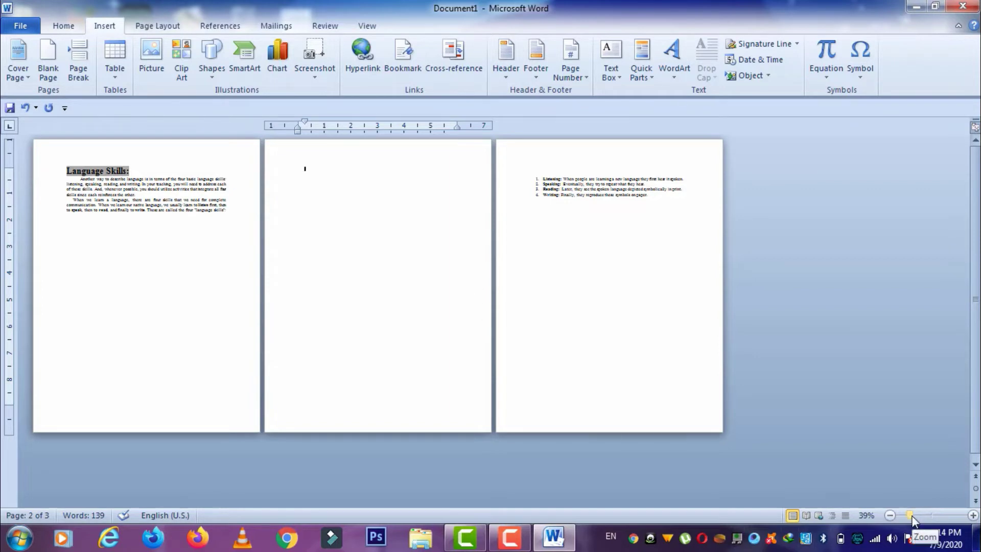
{"action": "left_click_drag", "start_coordinate": [911, 515], "coordinate": [932, 515]}
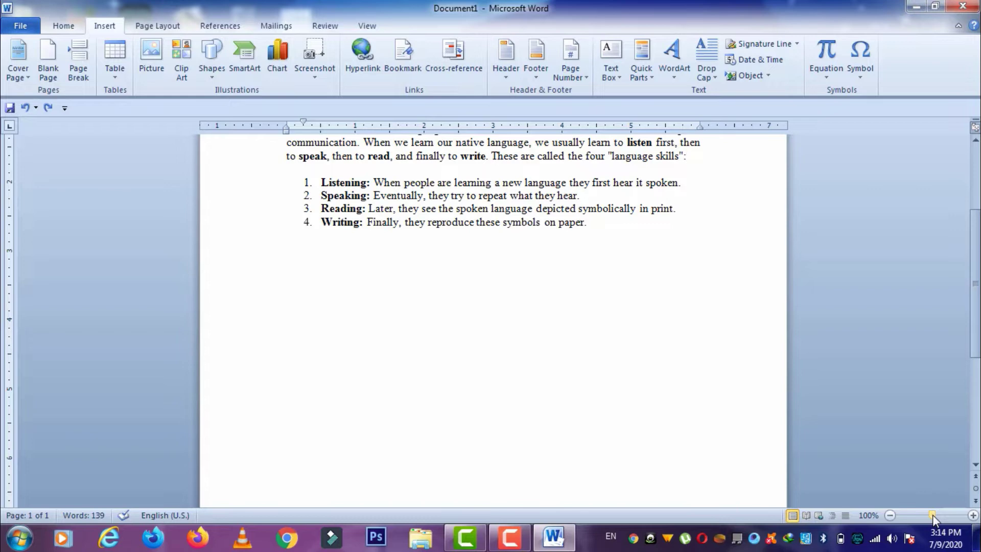
{"action": "key", "text": "ctrl+Return"}
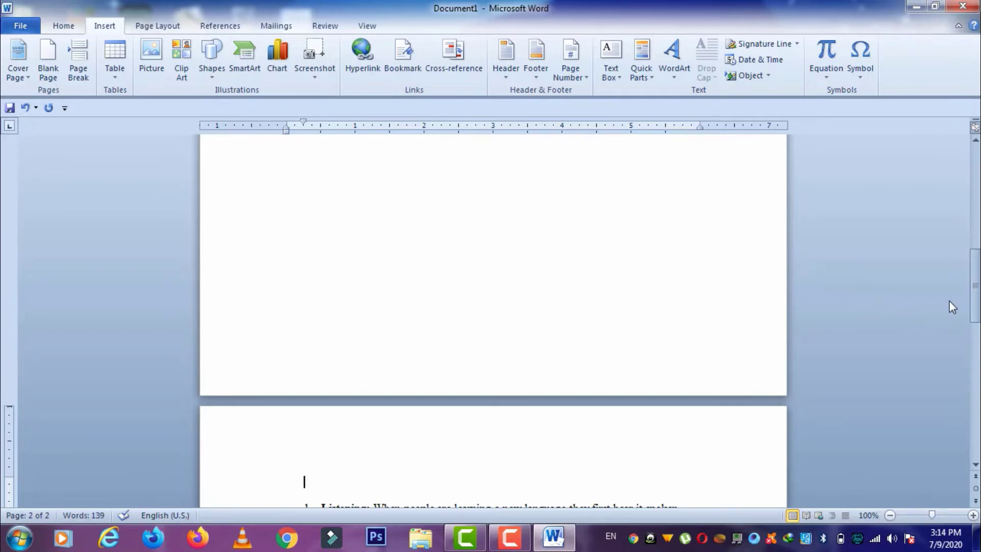
{"action": "left_click_drag", "start_coordinate": [975, 302], "coordinate": [978, 201]}
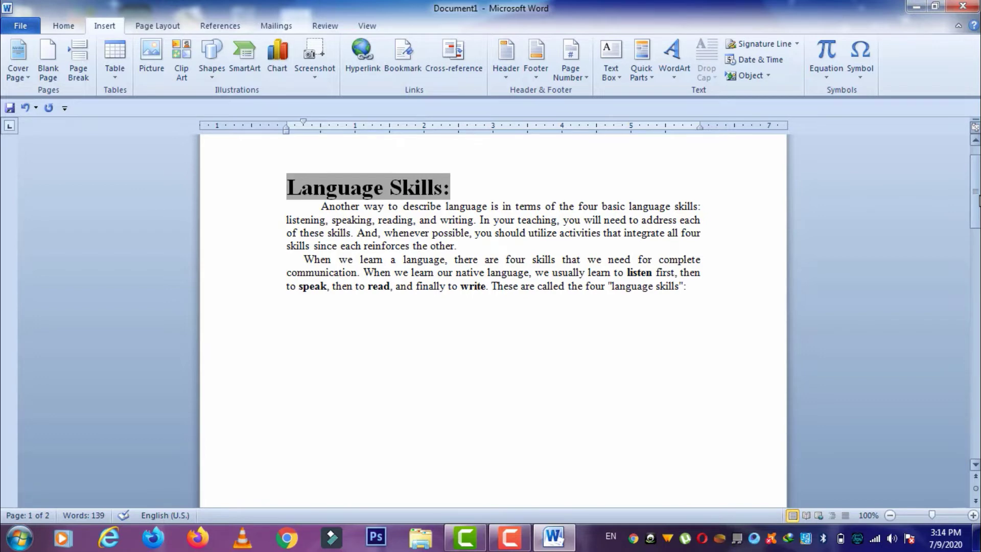
- Undo the page-break attempts, then select and delete all the Language Skills text
{"action": "key", "text": "ctrl+z"}
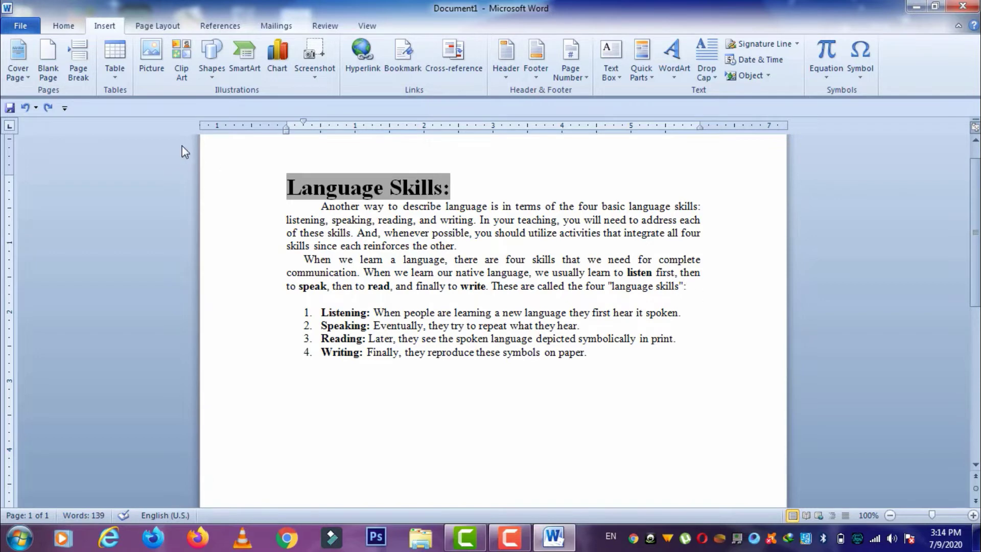
{"action": "left_click", "coordinate": [78, 58]}
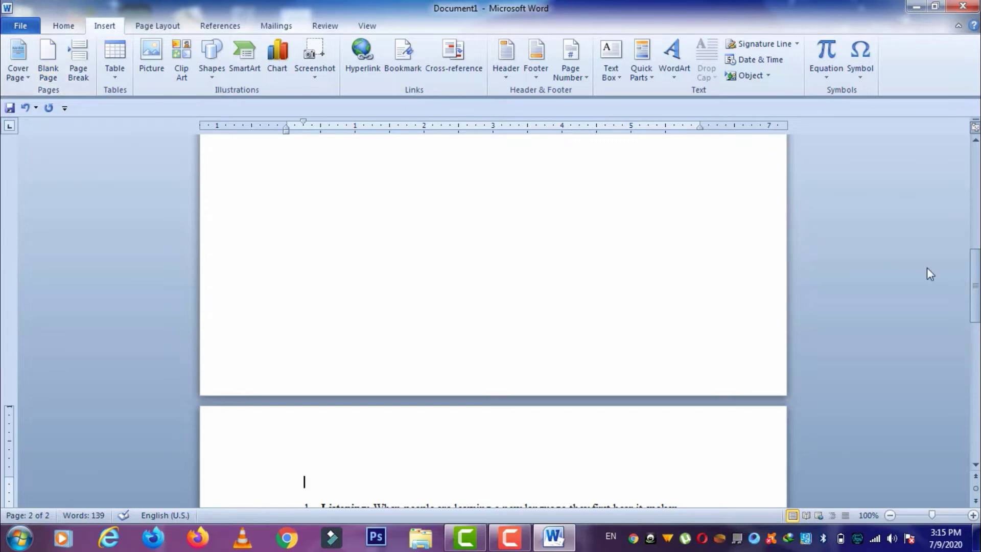
{"action": "left_click_drag", "start_coordinate": [974, 286], "coordinate": [974, 182]}
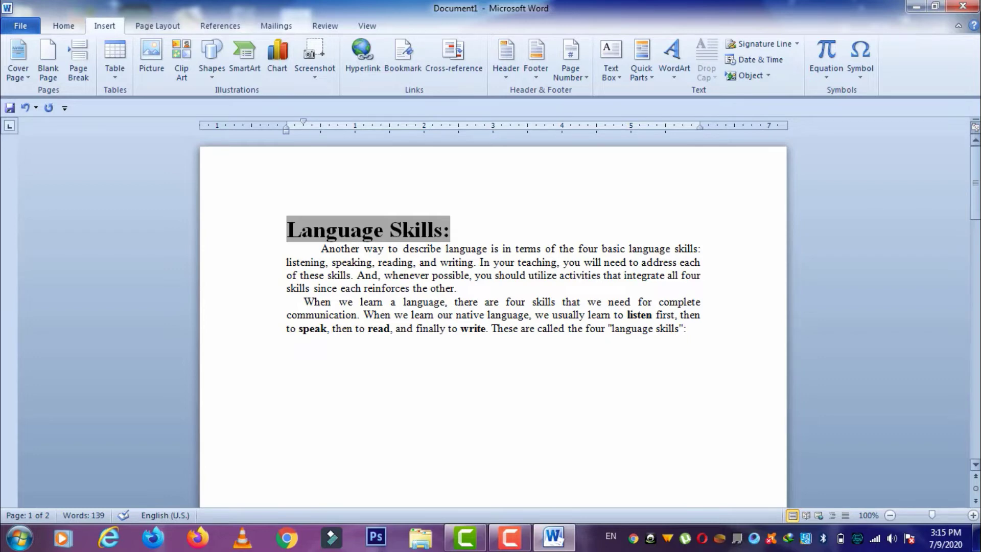
{"action": "key", "text": "ctrl+z"}
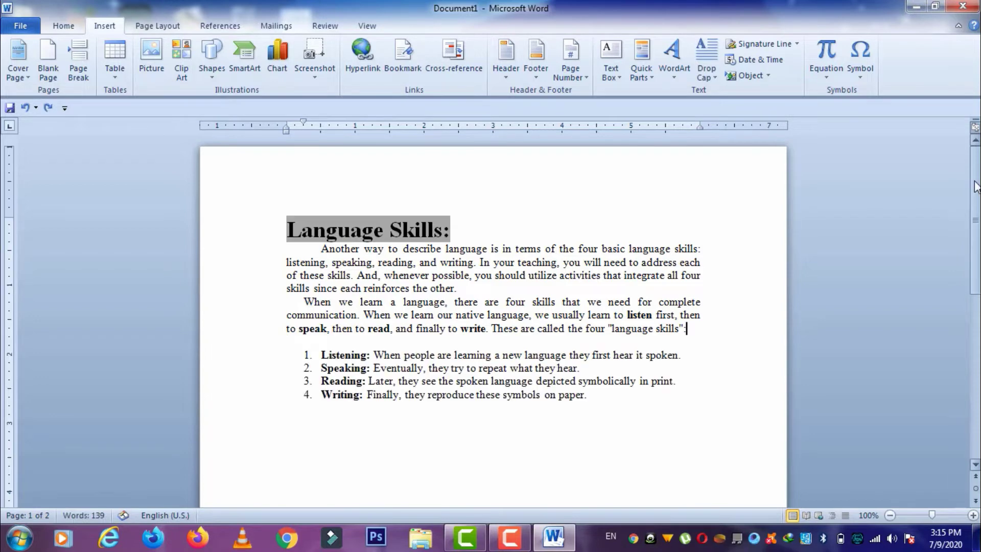
{"action": "left_click_drag", "start_coordinate": [608, 397], "coordinate": [294, 235]}
{"action": "key", "text": "Delete"}
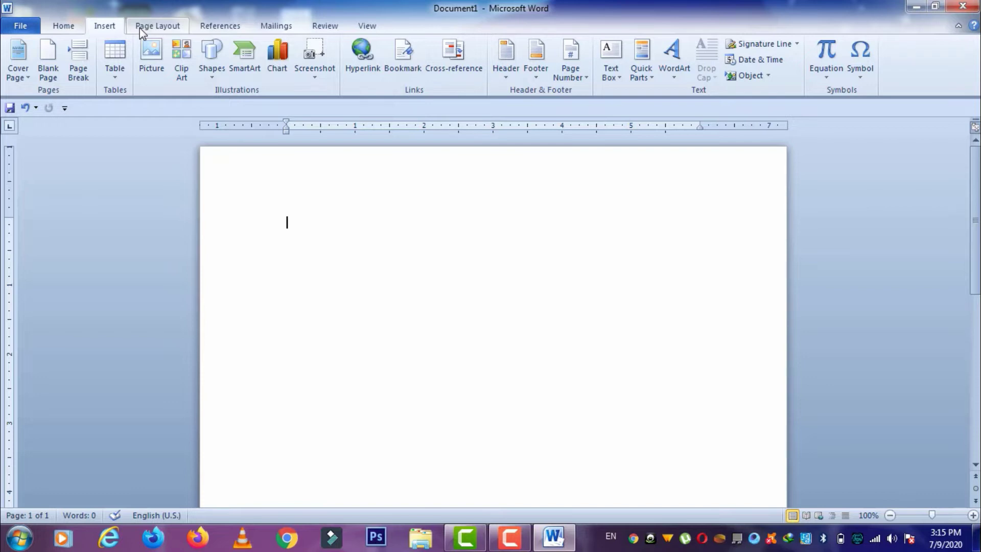
- Insert a 4-column by 3-row table from the Table grid
{"action": "left_click", "coordinate": [115, 56]}
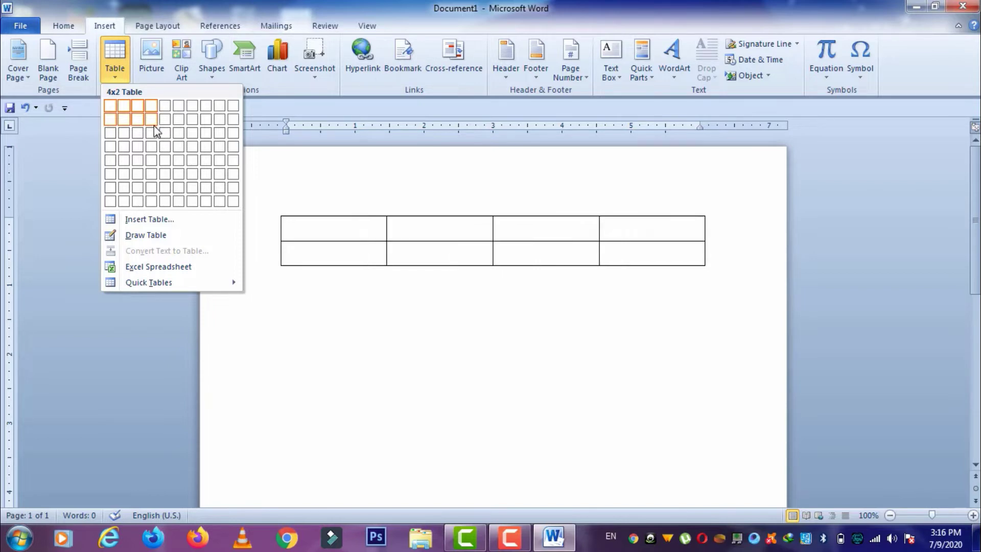
{"action": "left_click", "coordinate": [154, 132]}
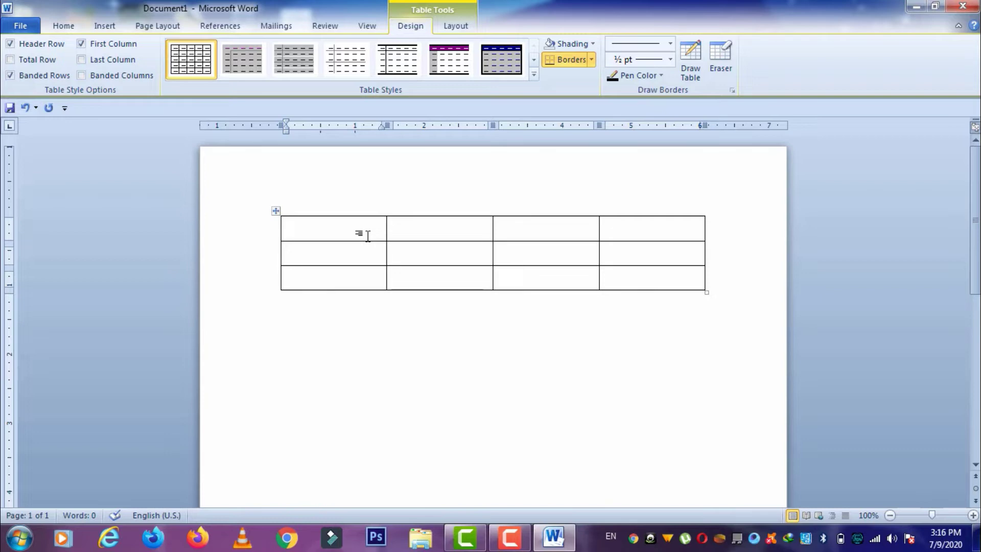
- Type the header row: Roll No, Name, Class, MArks
{"action": "type", "text": "Roll No"}
{"action": "key", "text": "Tab"}
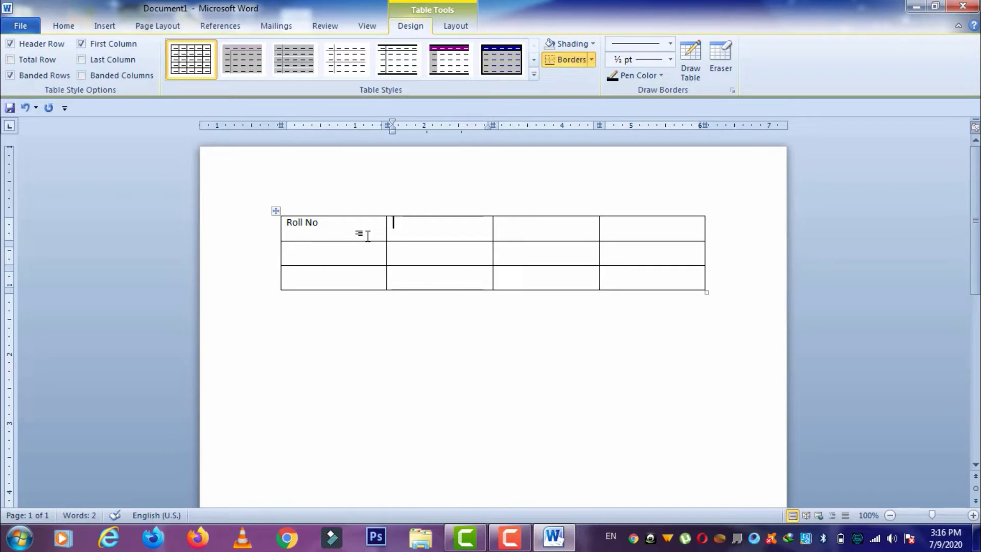
{"action": "type", "text": "Name"}
{"action": "key", "text": "Tab"}
{"action": "type", "text": "C"}
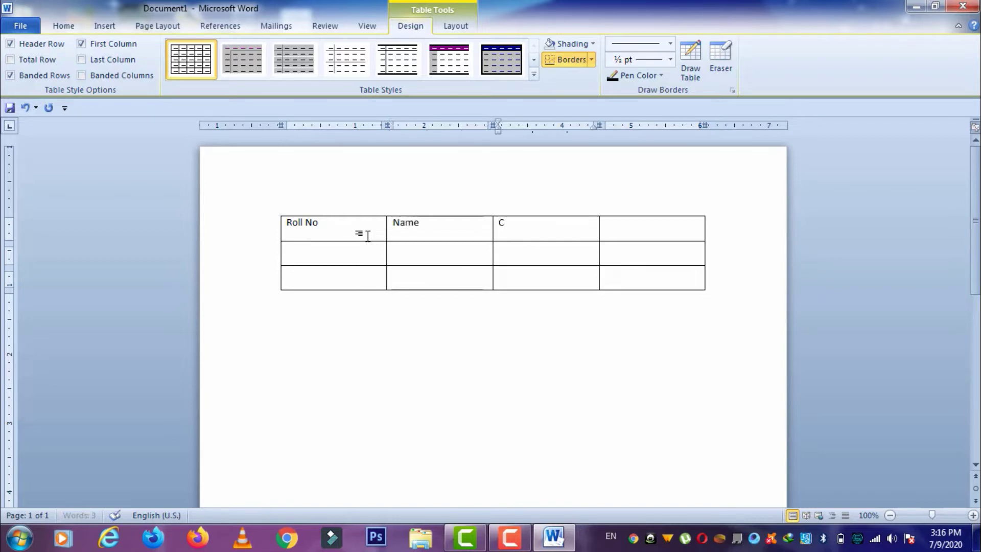
{"action": "type", "text": "lass"}
{"action": "key", "text": "Tab"}
{"action": "type", "text": "MAr"}
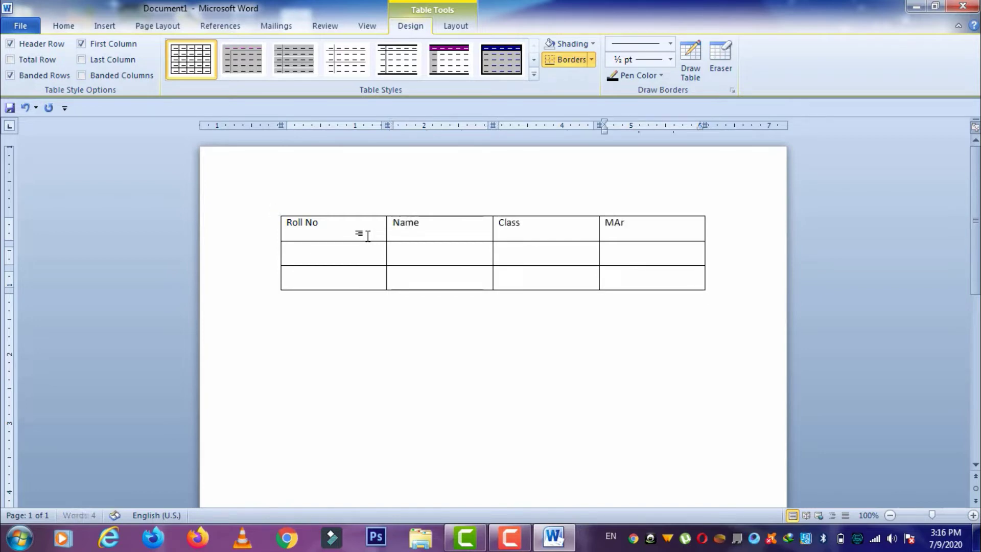
{"action": "type", "text": "ks"}
{"action": "key", "text": "Tab"}
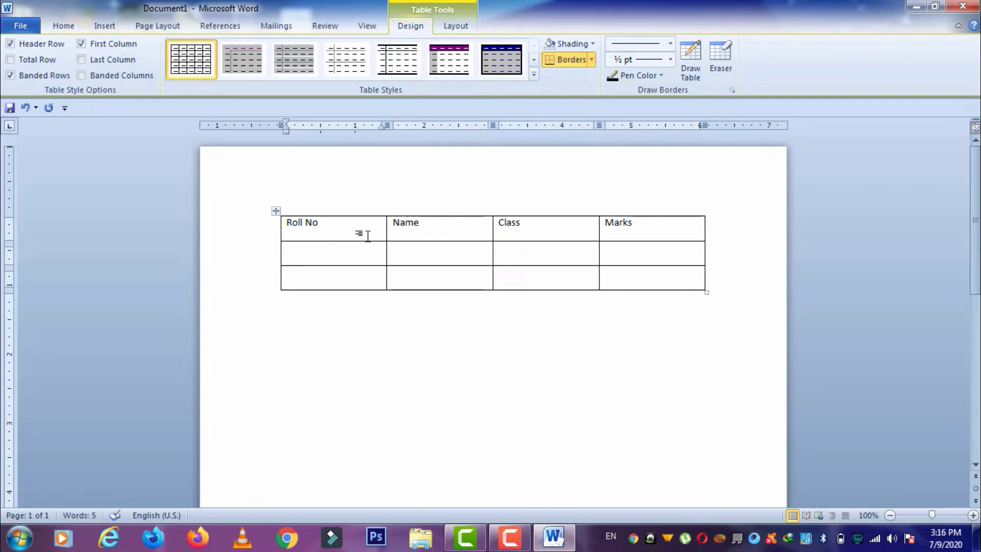
- Fill row 2 with roll number 1, a student's full name, 1st Year and 450
{"action": "type", "text": "1"}
{"action": "key", "text": "Tab"}
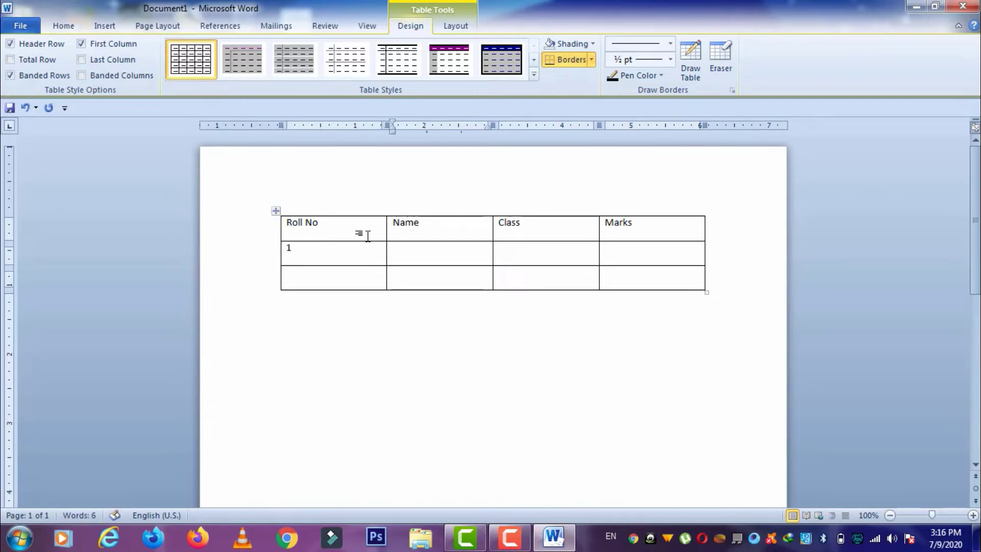
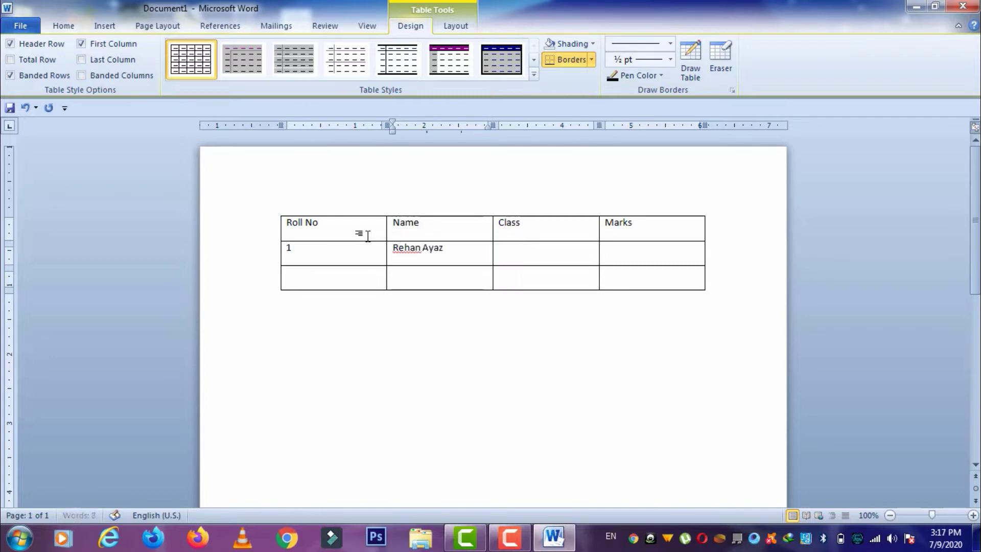
{"action": "key", "text": "Tab"}
{"action": "type", "text": "1st Year"}
{"action": "key", "text": "Tab"}
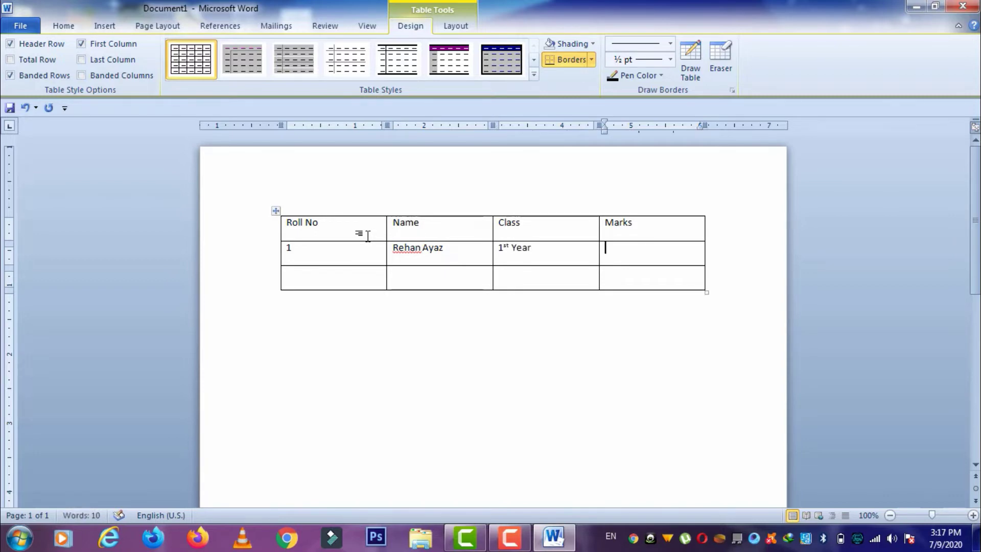
{"action": "type", "text": "450"}
- Fill row 3 with roll number 2, a student's full name, BSC and 700, then select the header row
{"action": "left_click", "coordinate": [320, 282]}
{"action": "type", "text": "2"}
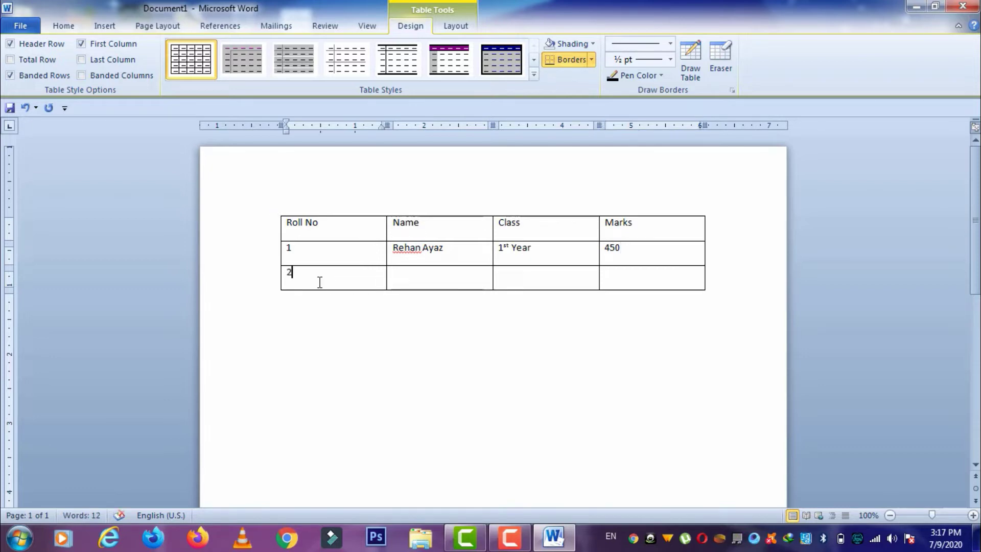
{"action": "key", "text": "Tab"}
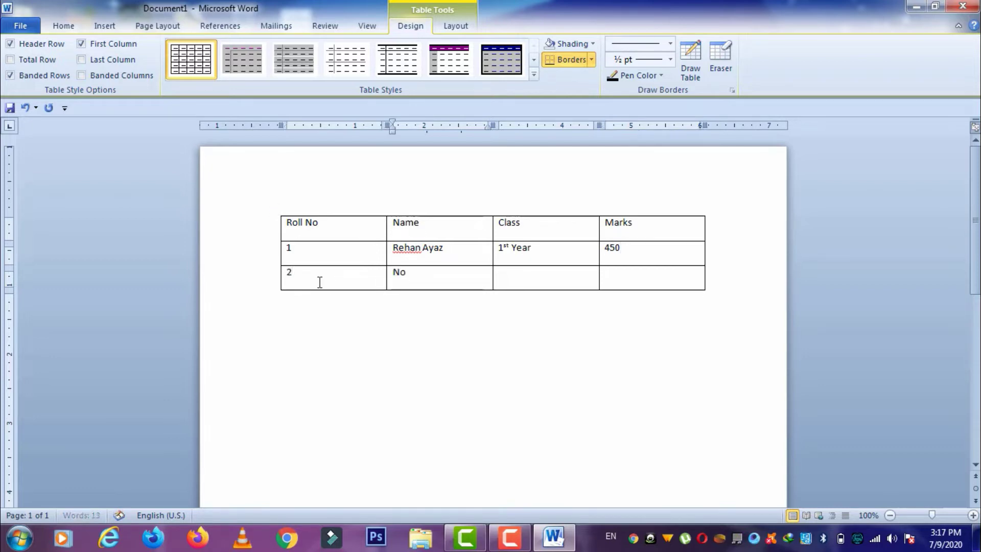
{"action": "key", "text": "Tab"}
{"action": "type", "text": "B"}
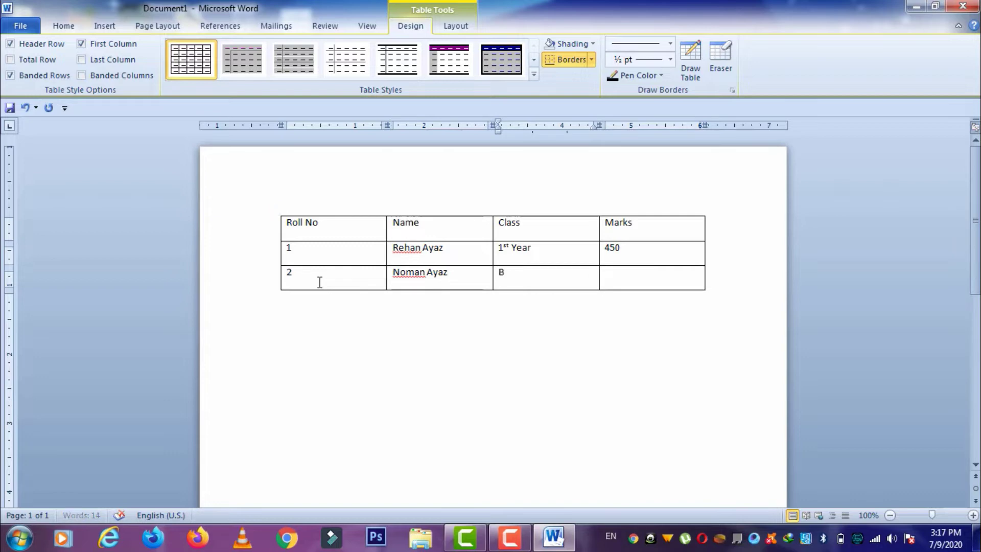
{"action": "type", "text": "SC"}
{"action": "key", "text": "Tab"}
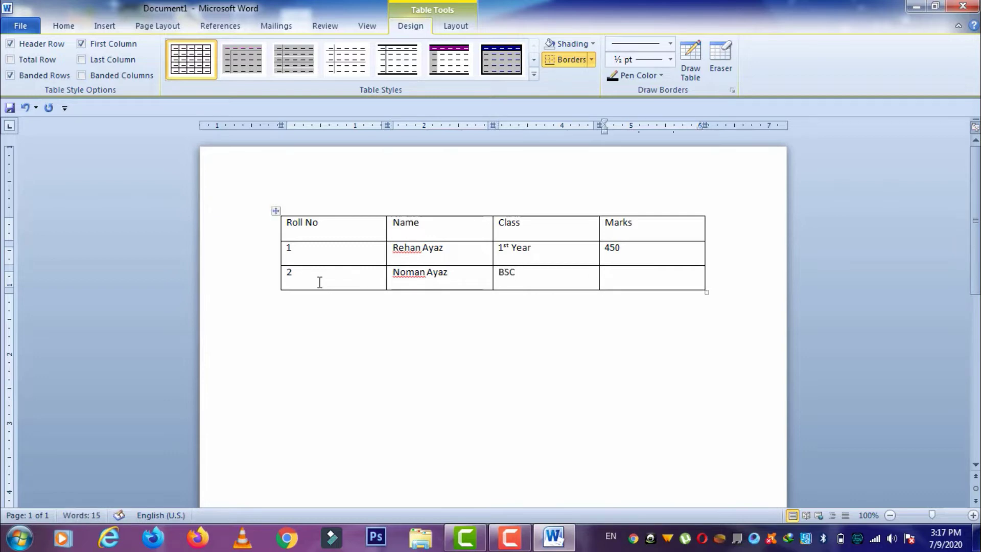
{"action": "type", "text": "700"}
{"action": "left_click_drag", "start_coordinate": [642, 226], "coordinate": [353, 225]}
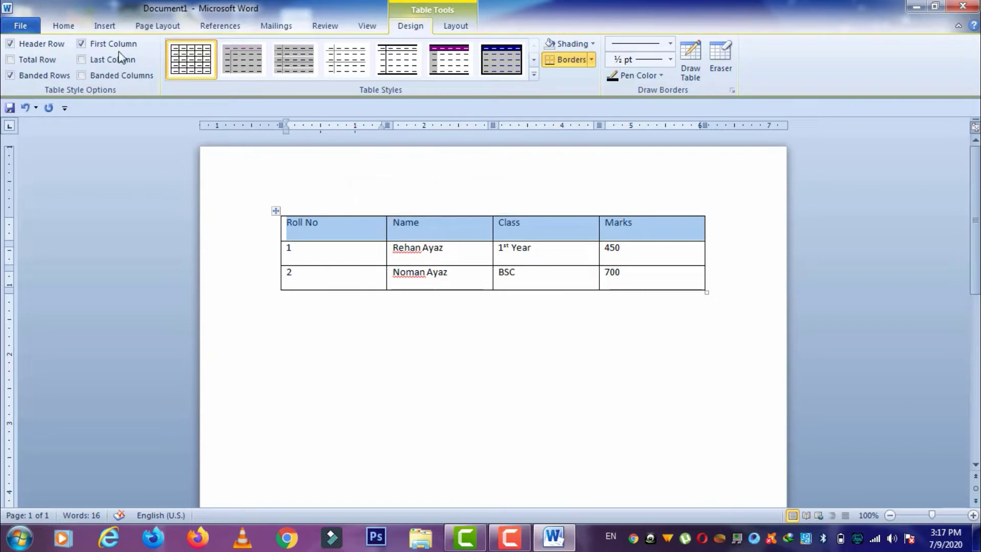
- Make the header row text centred, bold and 14 pt
{"action": "left_click", "coordinate": [64, 26]}
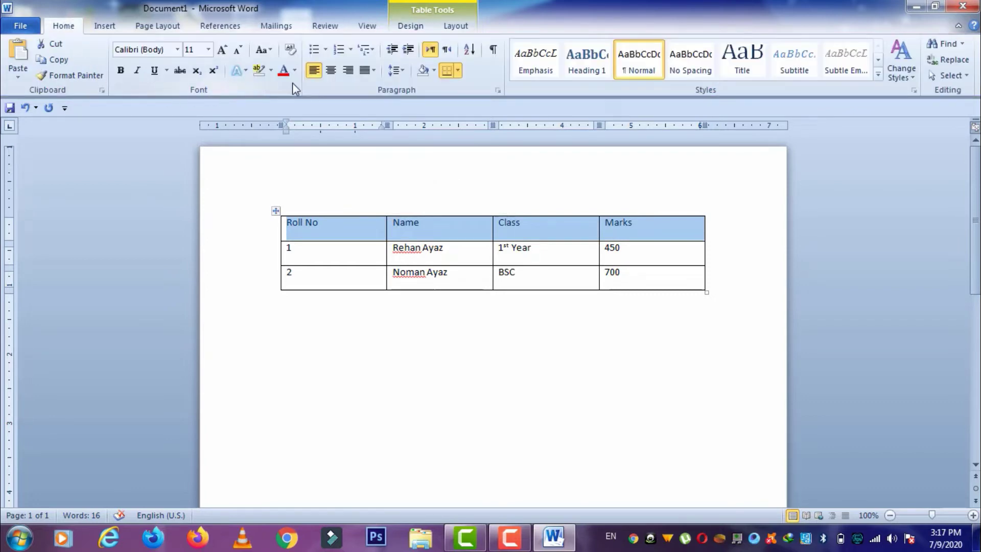
{"action": "left_click", "coordinate": [331, 71]}
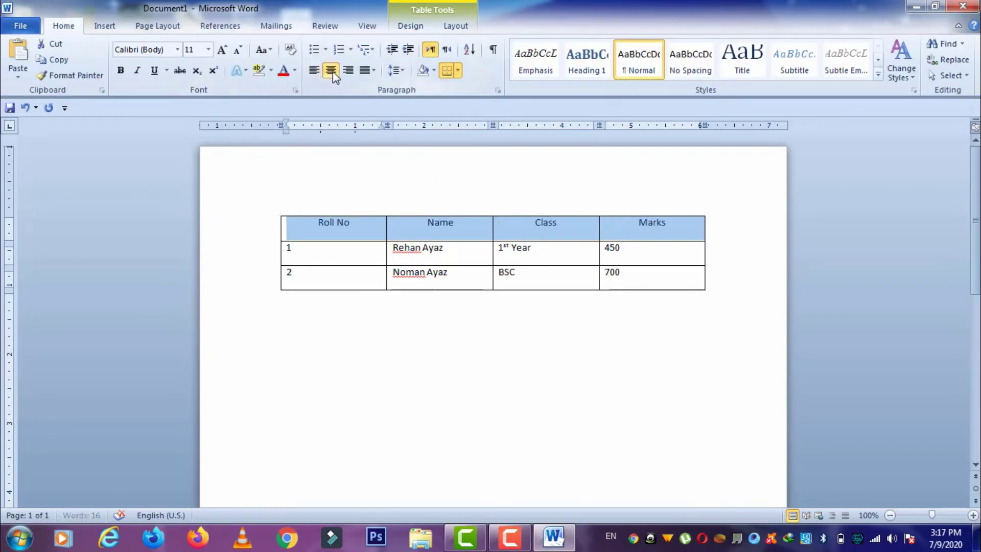
{"action": "left_click", "coordinate": [222, 50]}
{"action": "left_click", "coordinate": [221, 49]}
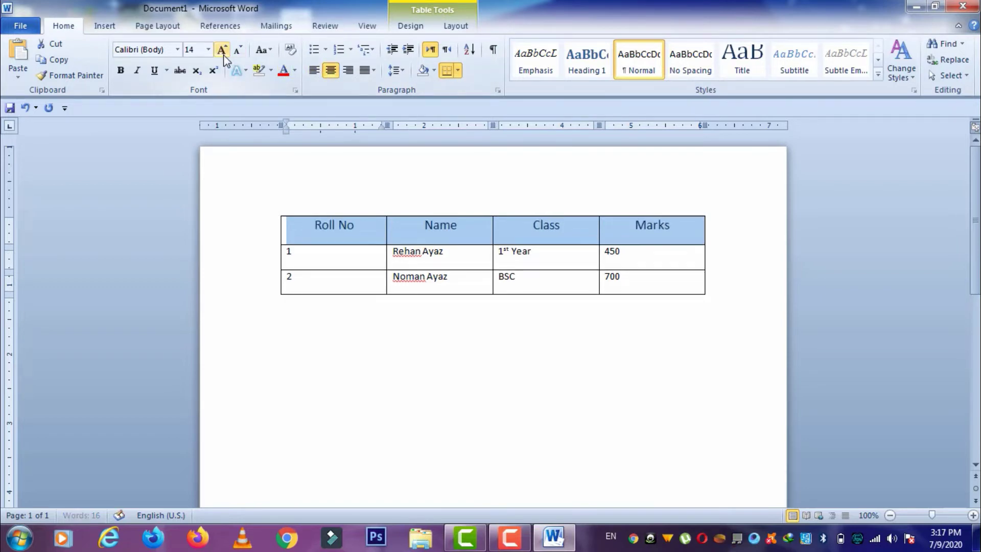
{"action": "left_click", "coordinate": [121, 71]}
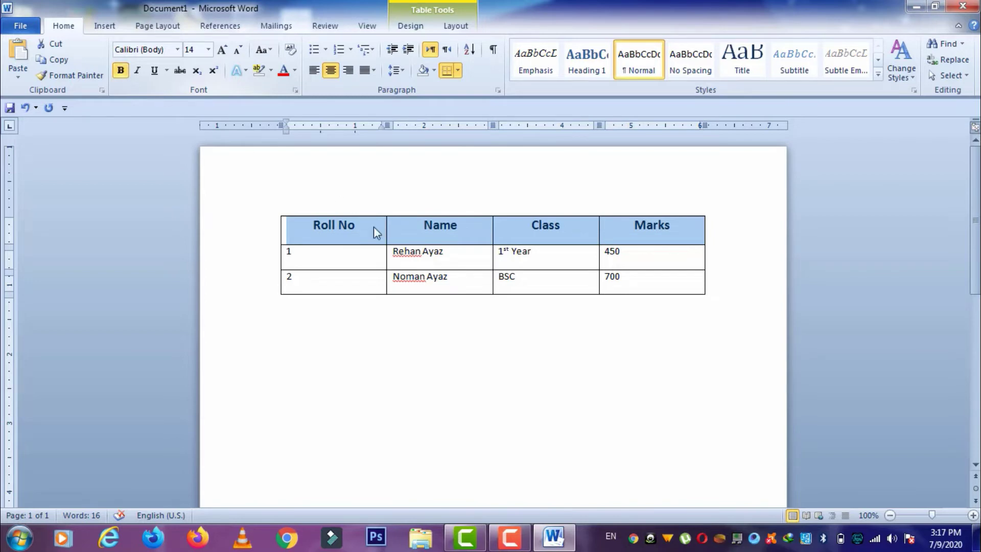
- Reselect the header cells and set their line spacing to 1.0
{"action": "left_click", "coordinate": [465, 233]}
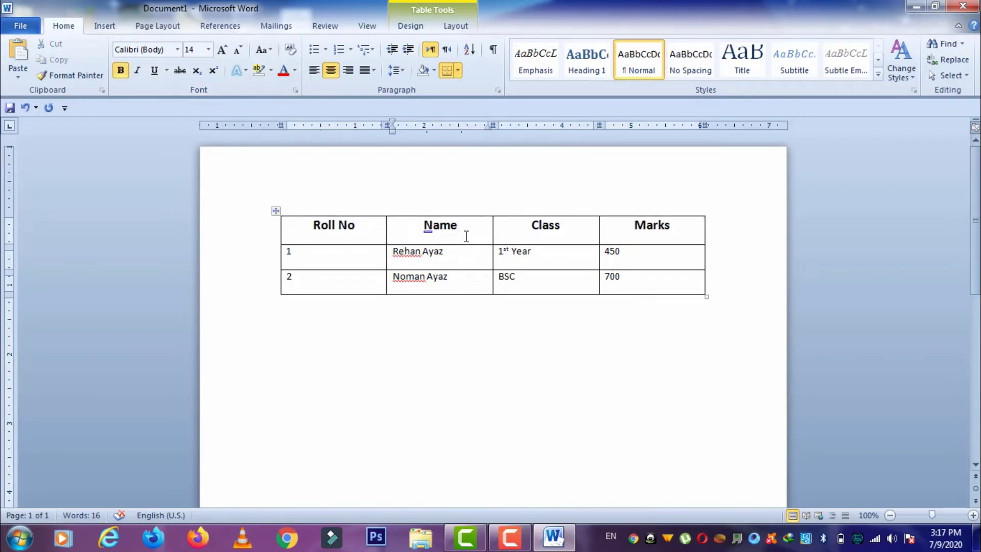
{"action": "left_click_drag", "start_coordinate": [470, 235], "coordinate": [472, 237]}
{"action": "left_click", "coordinate": [663, 235]}
{"action": "left_click", "coordinate": [549, 227]}
{"action": "left_click", "coordinate": [362, 234]}
{"action": "left_click", "coordinate": [687, 229]}
{"action": "left_click_drag", "start_coordinate": [685, 230], "coordinate": [362, 233]}
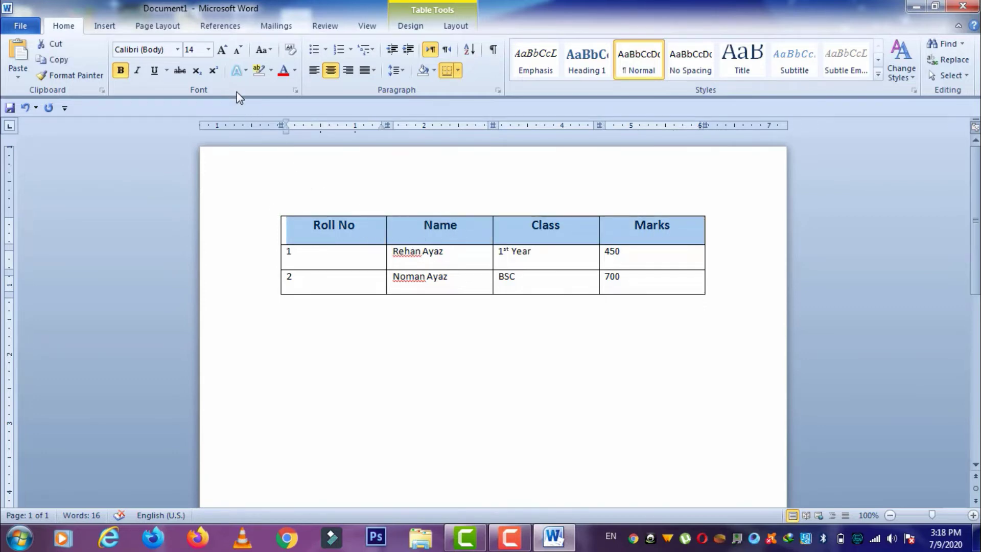
{"action": "left_click", "coordinate": [397, 71]}
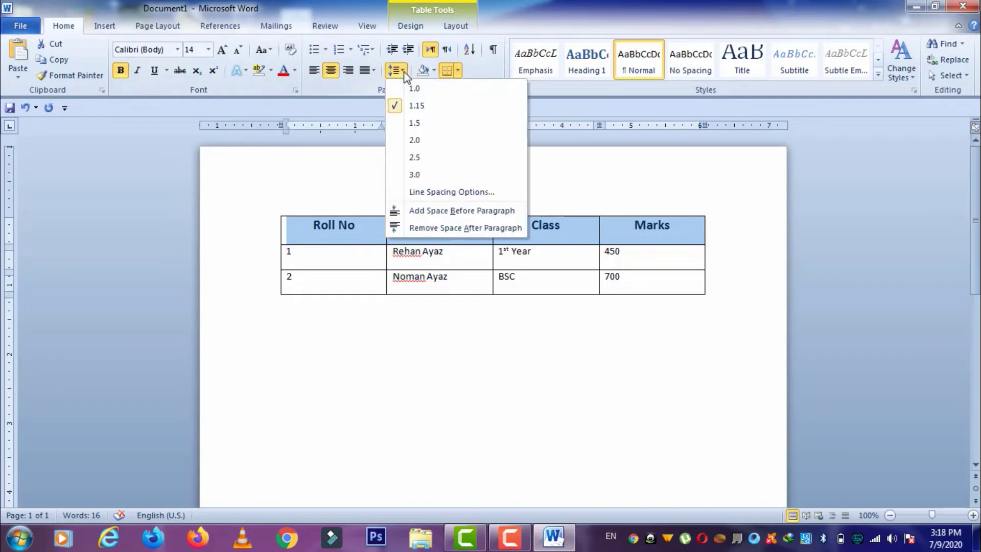
{"action": "left_click", "coordinate": [409, 92]}
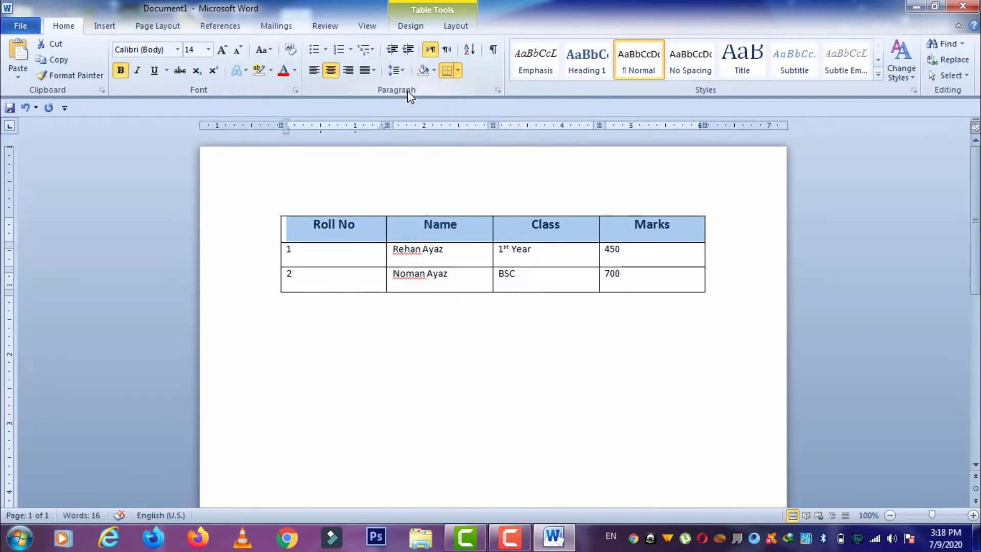
- Set the header row's paragraph Spacing After to 0 pt
{"action": "left_click", "coordinate": [146, 26]}
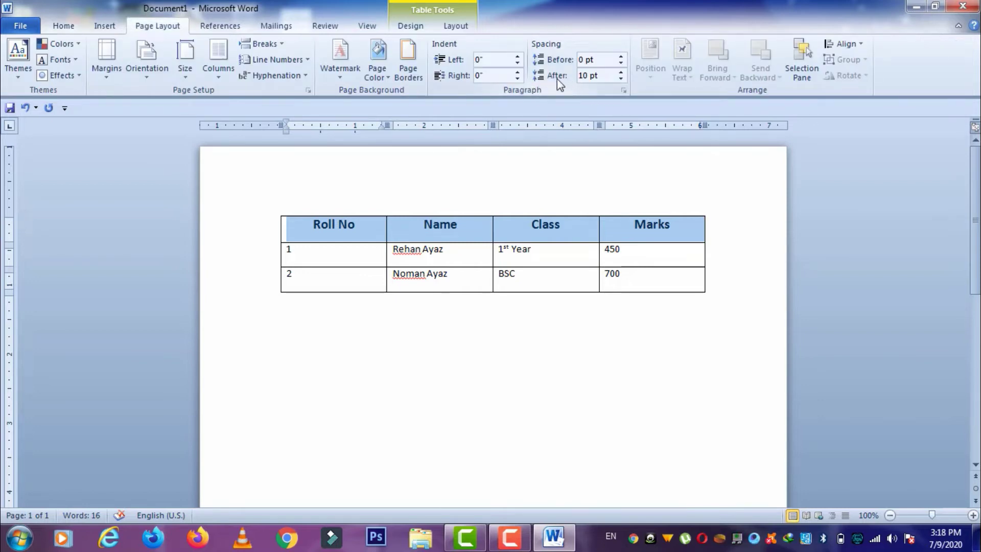
{"action": "left_click", "coordinate": [621, 78]}
{"action": "left_click", "coordinate": [621, 79]}
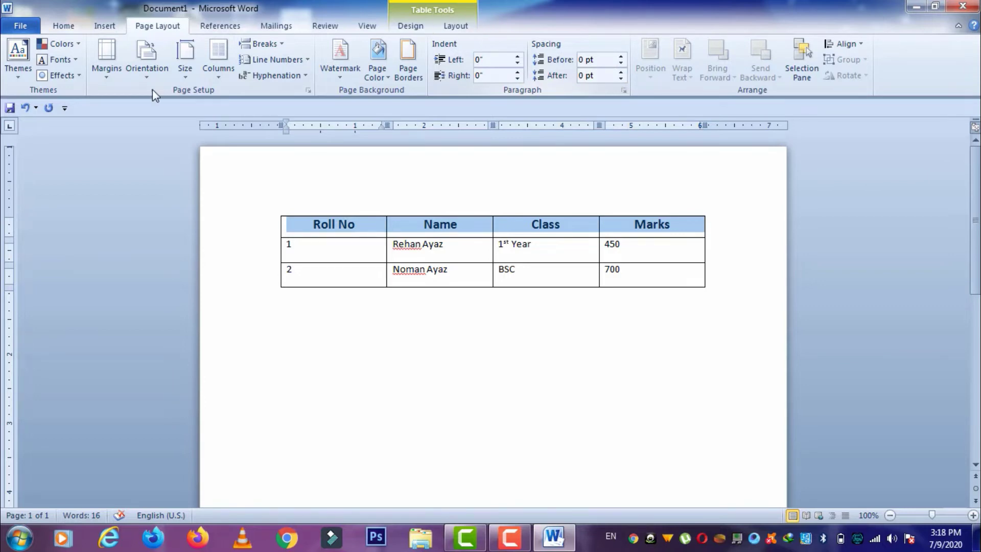
{"action": "left_click", "coordinate": [97, 26]}
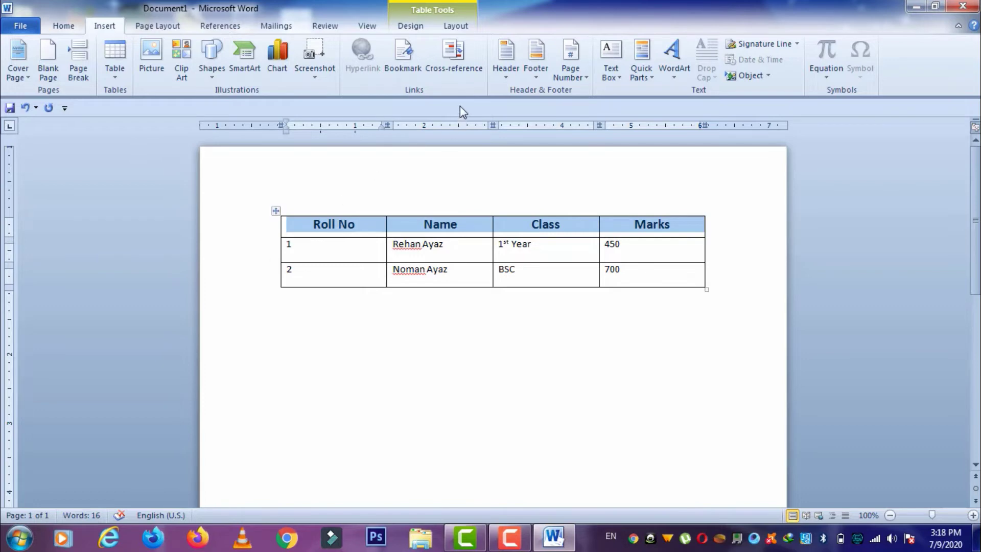
- Shade the header row blue and slightly resize the table
{"action": "left_click", "coordinate": [412, 28]}
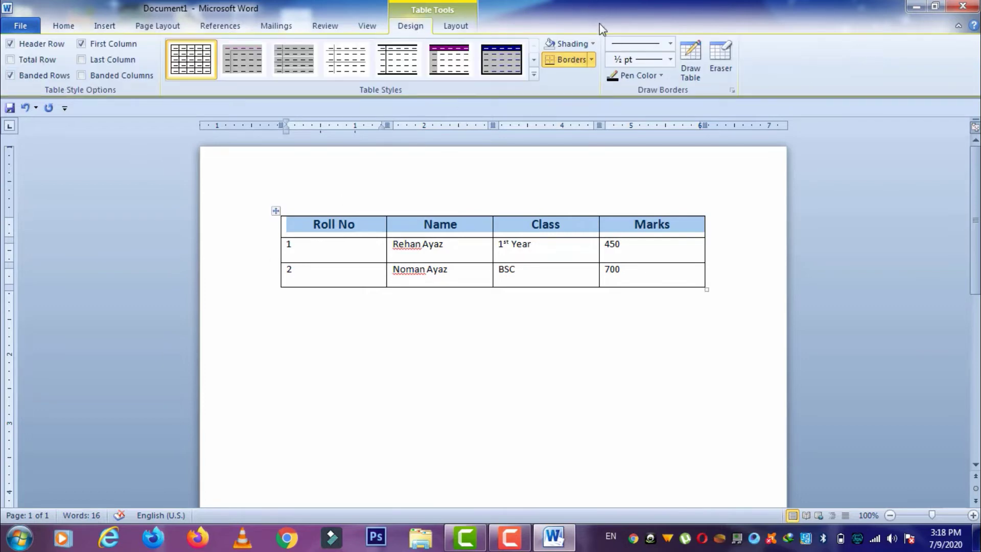
{"action": "left_click", "coordinate": [592, 43]}
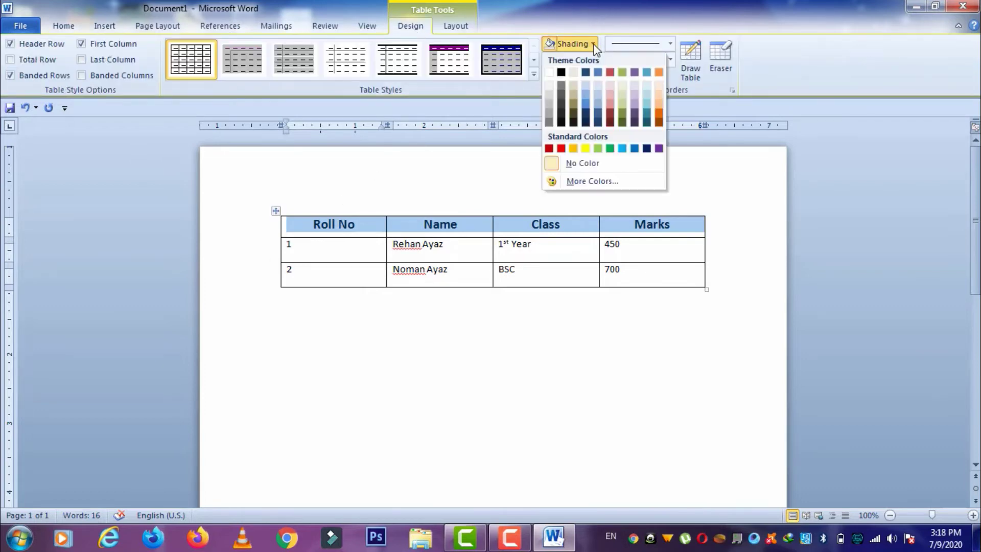
{"action": "left_click", "coordinate": [586, 99]}
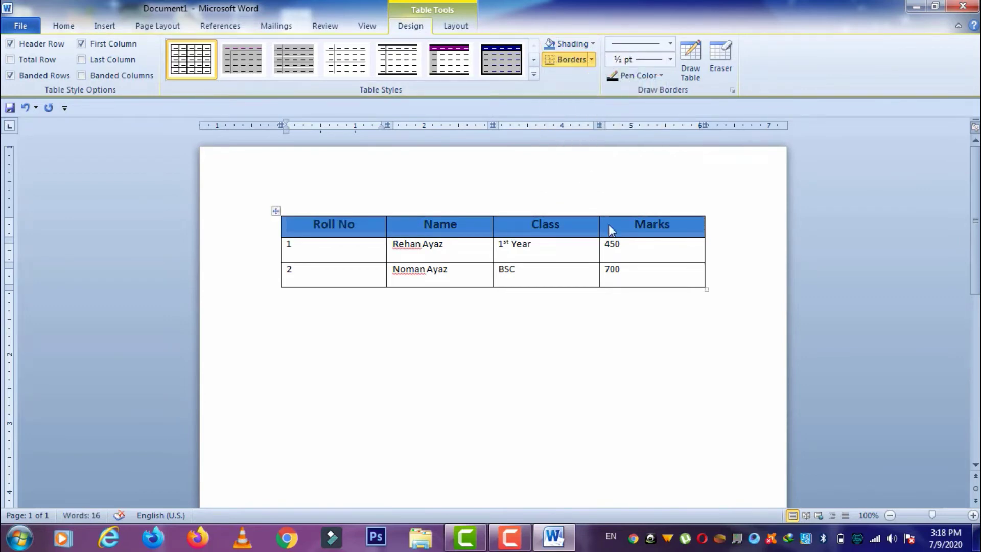
{"action": "left_click", "coordinate": [634, 280]}
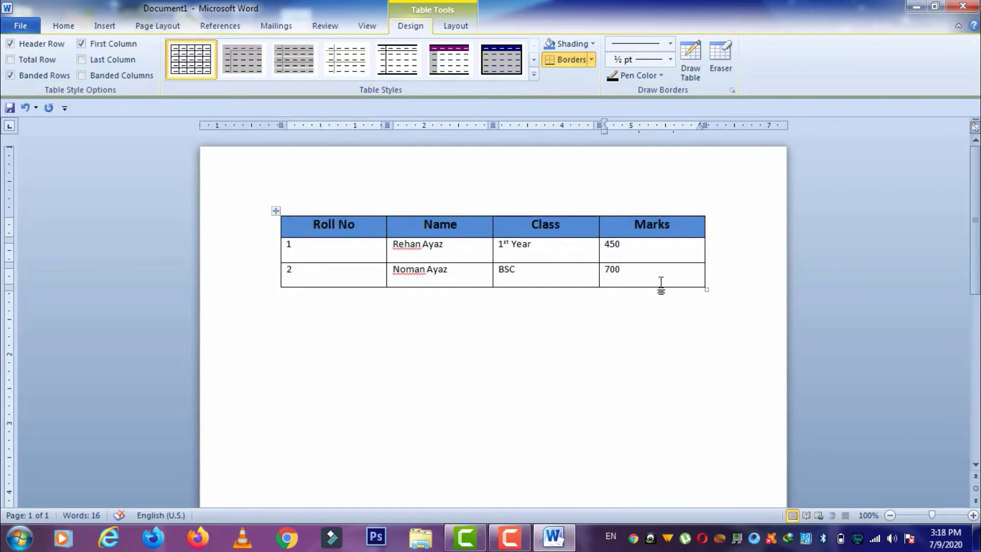
{"action": "left_click", "coordinate": [706, 288]}
{"action": "left_click_drag", "start_coordinate": [708, 289], "coordinate": [704, 266]}
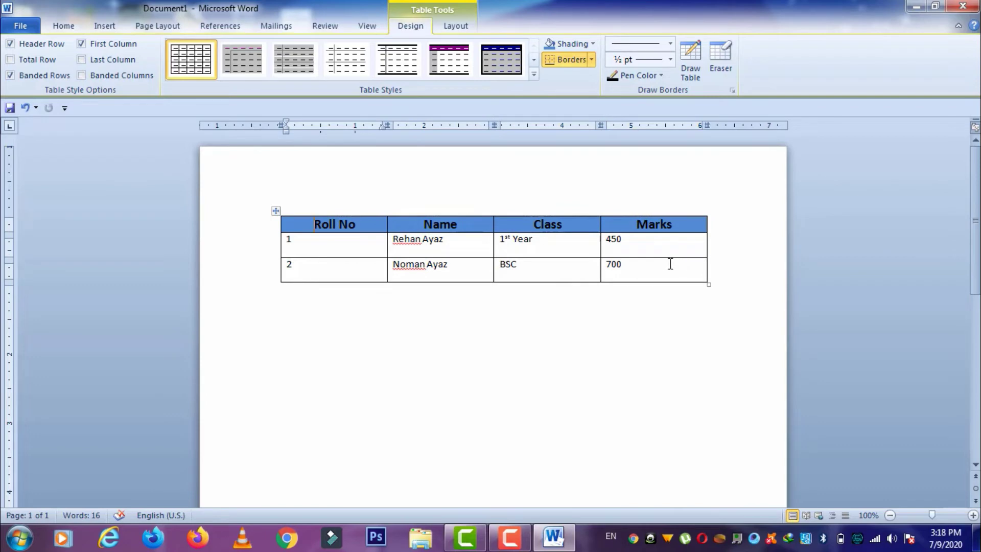
- Narrow the Roll No column to widen Name, and centre roll numbers 1 and 2
{"action": "left_click_drag", "start_coordinate": [642, 271], "coordinate": [607, 268]}
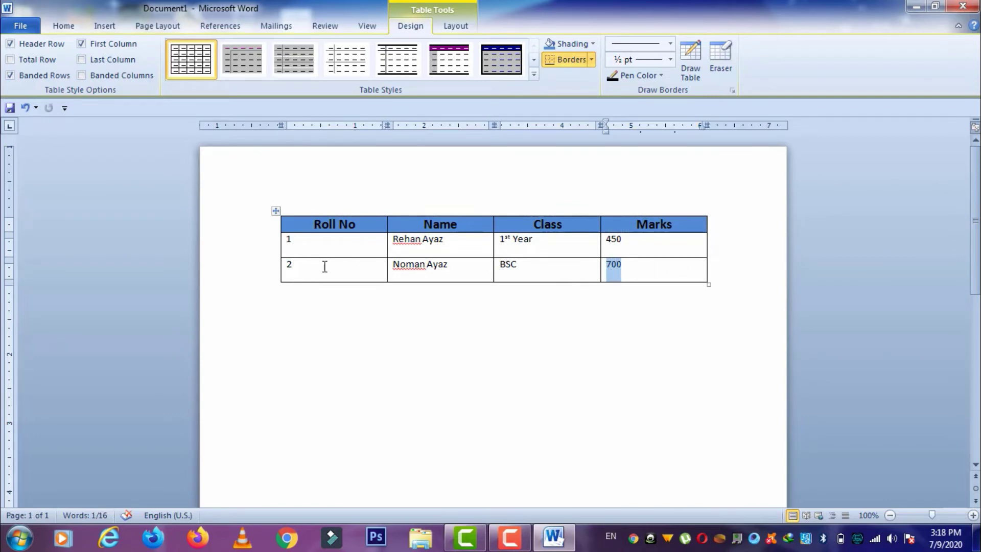
{"action": "left_click", "coordinate": [367, 246]}
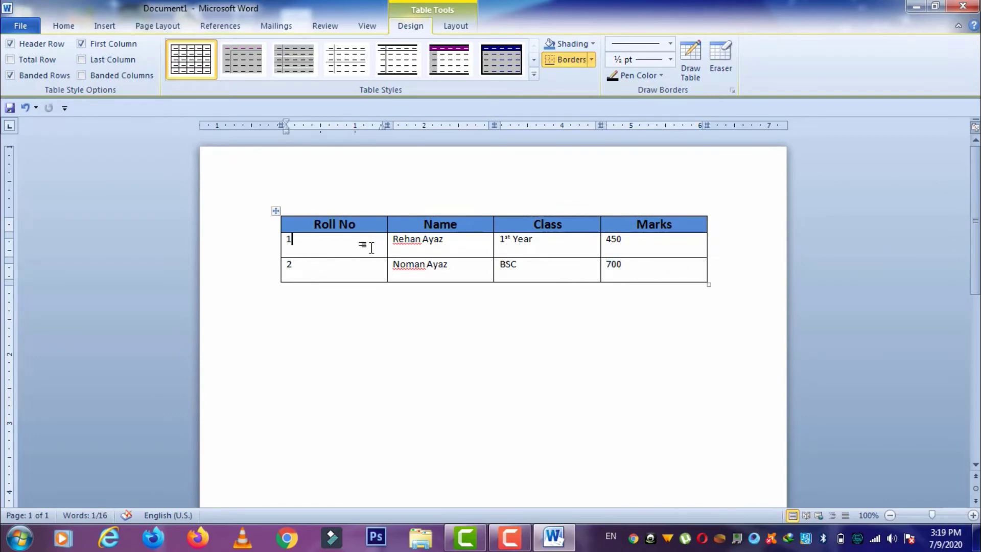
{"action": "left_click_drag", "start_coordinate": [387, 247], "coordinate": [332, 269]}
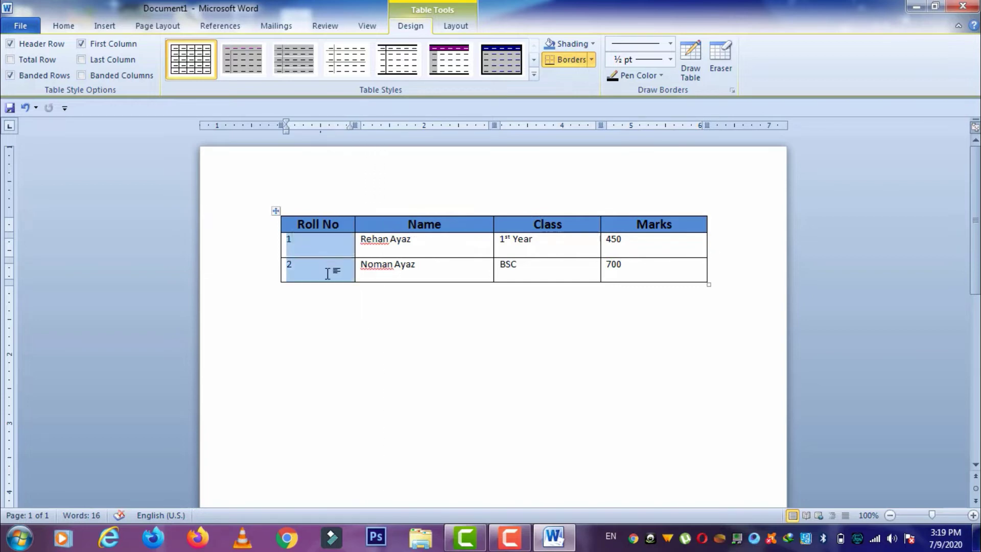
{"action": "left_click", "coordinate": [329, 280]}
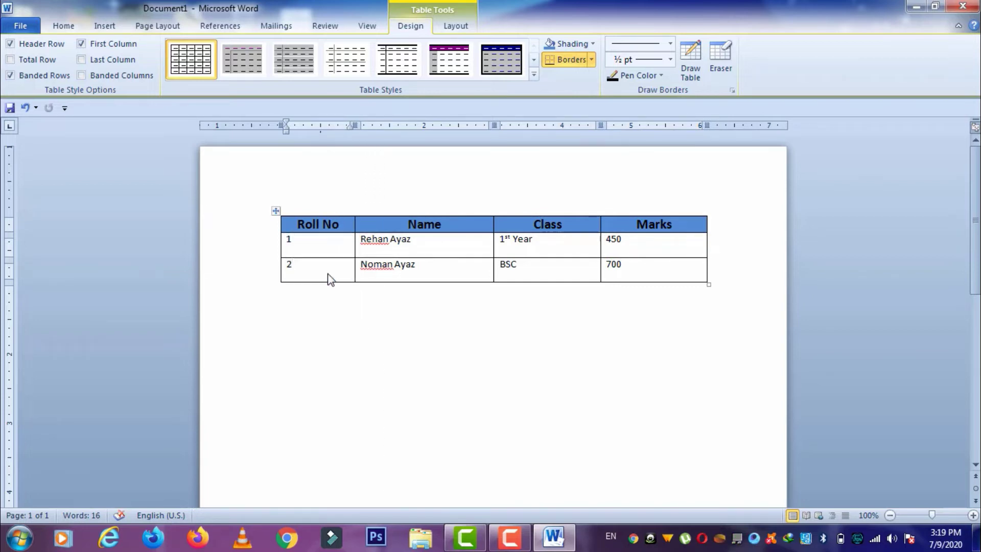
{"action": "left_click_drag", "start_coordinate": [324, 260], "coordinate": [324, 247]}
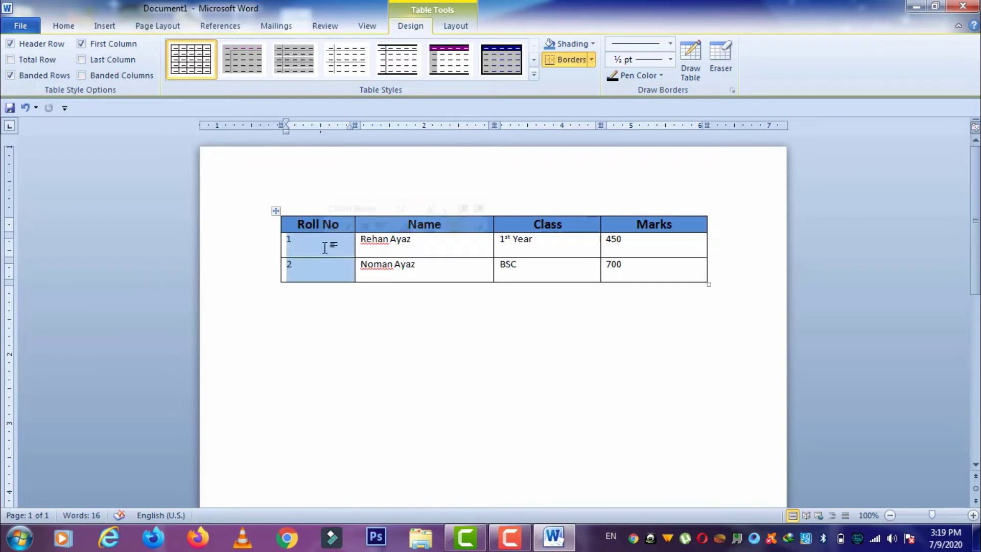
{"action": "left_click", "coordinate": [364, 227]}
{"action": "left_click", "coordinate": [625, 275]}
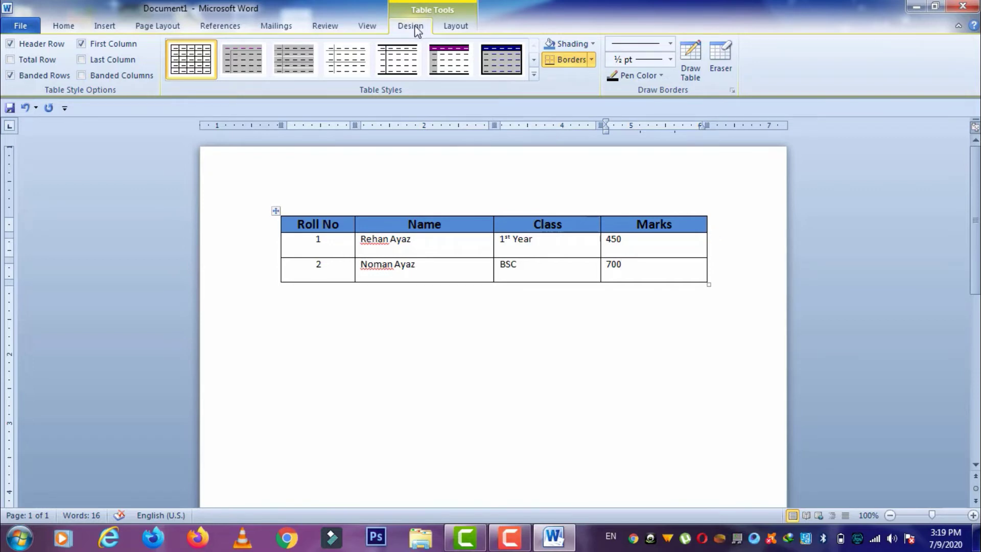
- Apply Align Center to the Roll No cell holding 1
{"action": "left_click", "coordinate": [440, 28]}
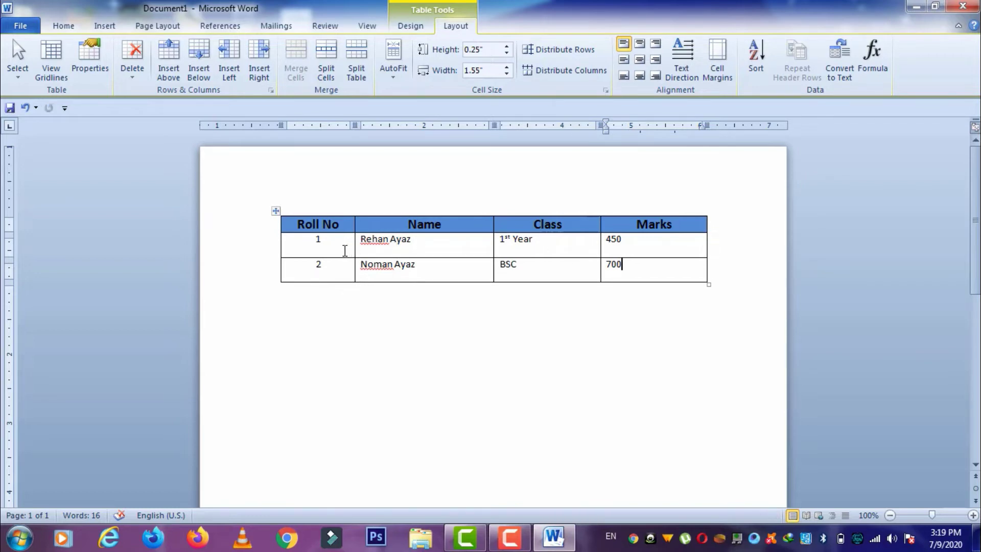
{"action": "left_click", "coordinate": [321, 240]}
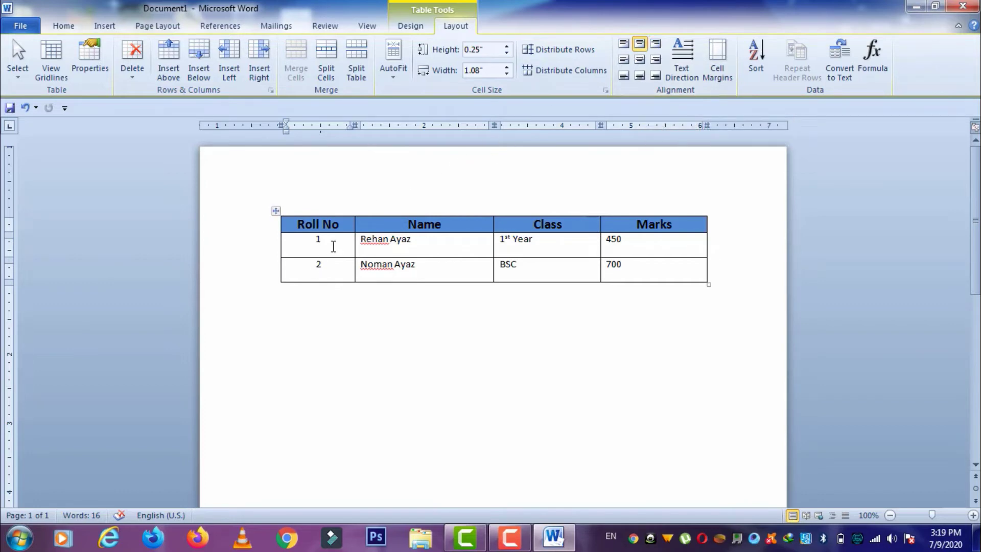
{"action": "left_click", "coordinate": [639, 60]}
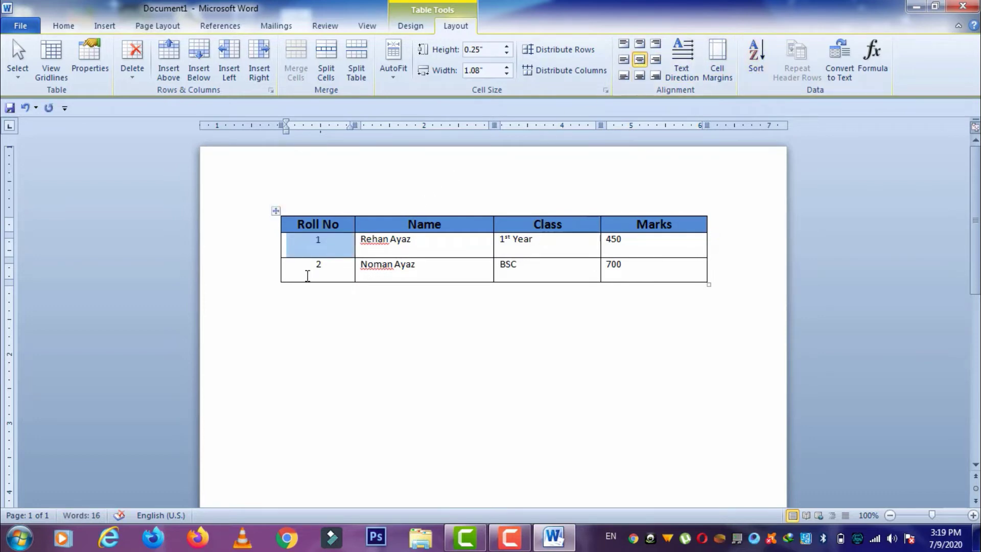
{"action": "left_click", "coordinate": [336, 248]}
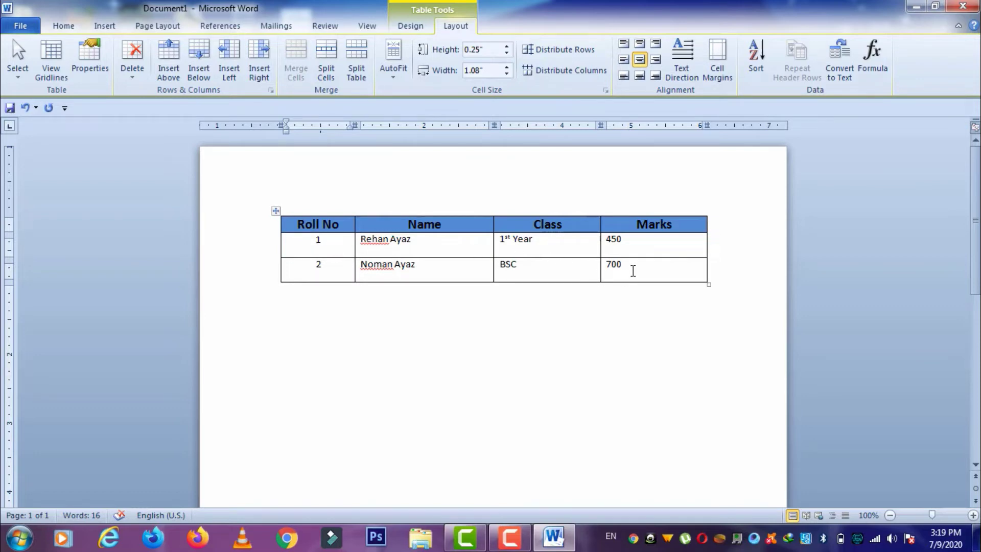
- Set the two body rows' Spacing After to 0 pt
{"action": "left_click_drag", "start_coordinate": [633, 269], "coordinate": [344, 252]}
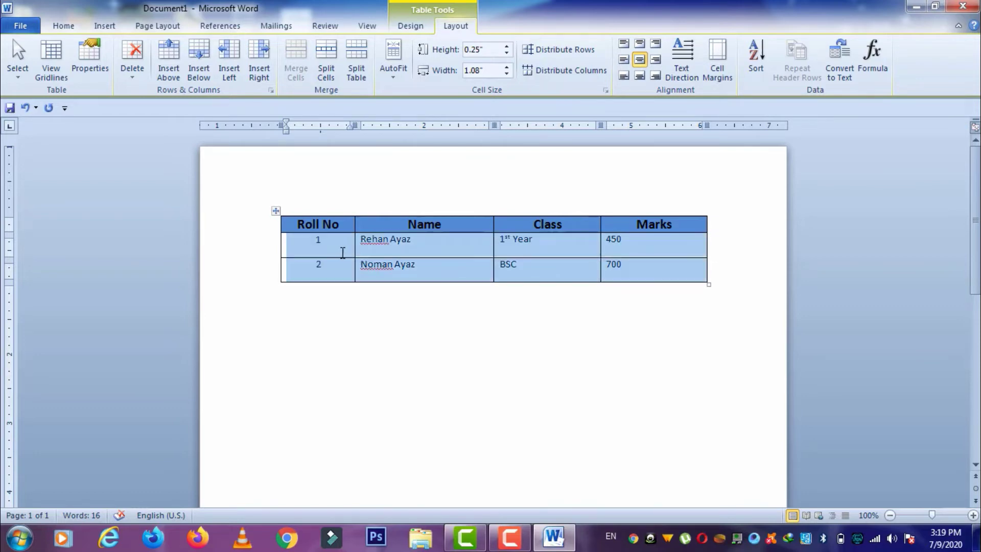
{"action": "left_click", "coordinate": [178, 31]}
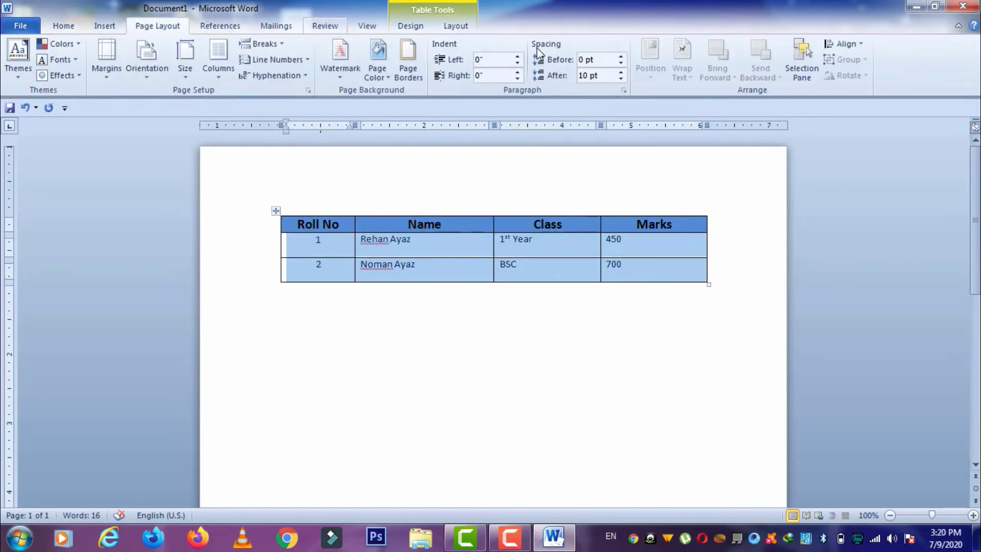
{"action": "left_click", "coordinate": [621, 79]}
{"action": "left_click", "coordinate": [621, 79]}
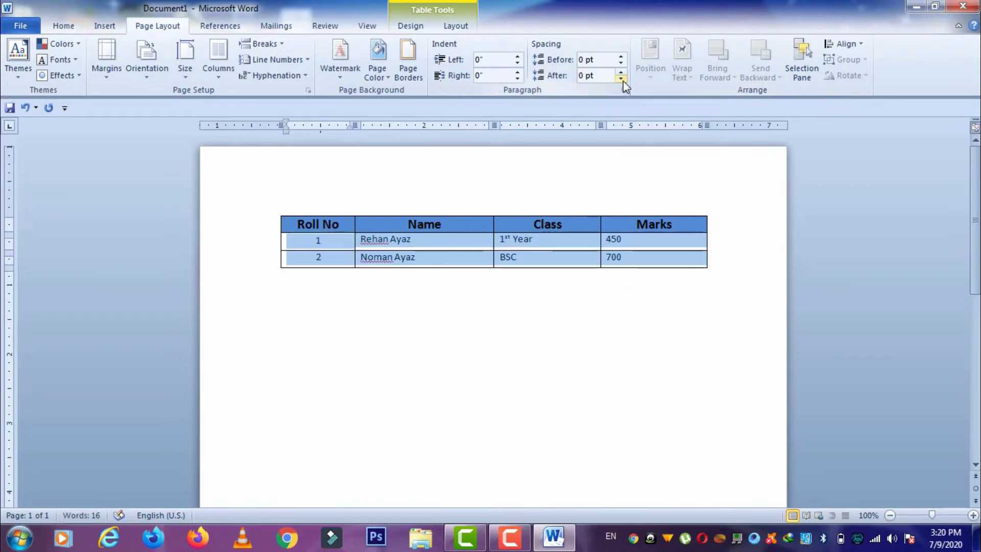
- Stretch the table taller and select the header row
{"action": "left_click", "coordinate": [683, 262]}
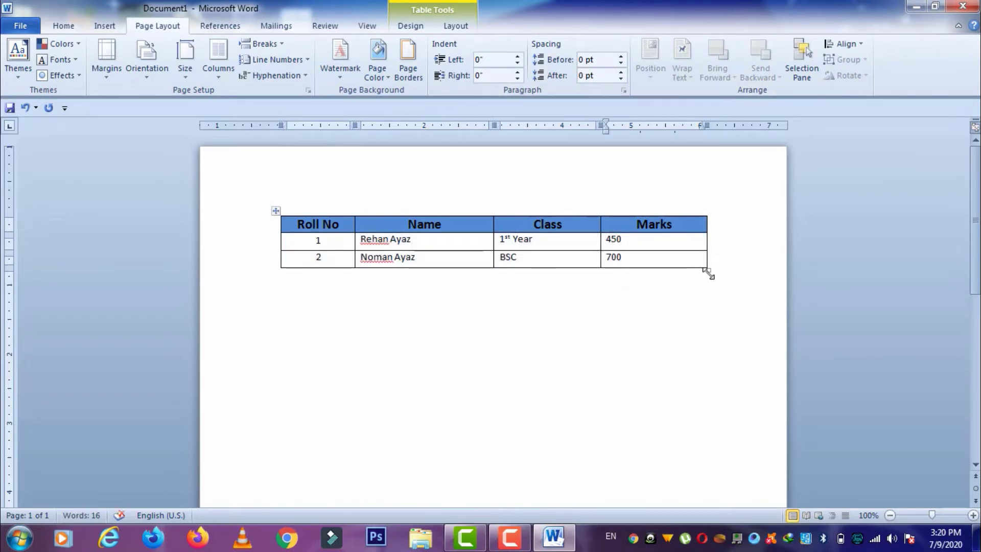
{"action": "left_click_drag", "start_coordinate": [707, 273], "coordinate": [704, 314]}
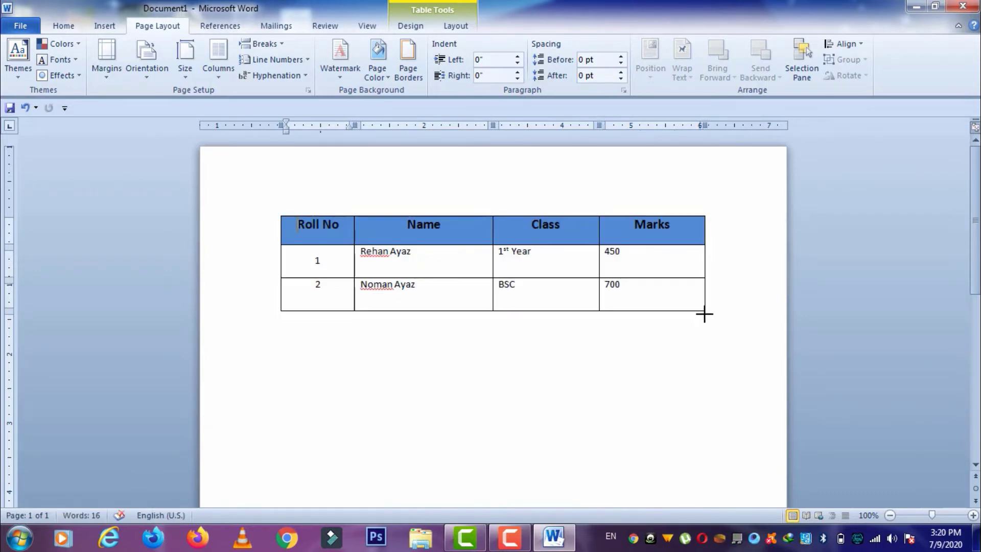
{"action": "left_click_drag", "start_coordinate": [682, 227], "coordinate": [337, 230]}
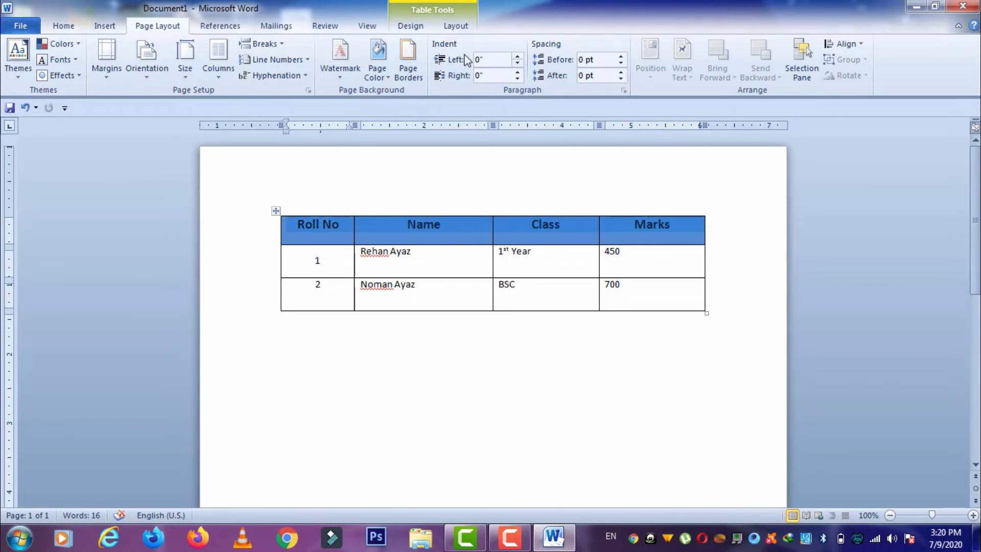
{"action": "left_click", "coordinate": [455, 26]}
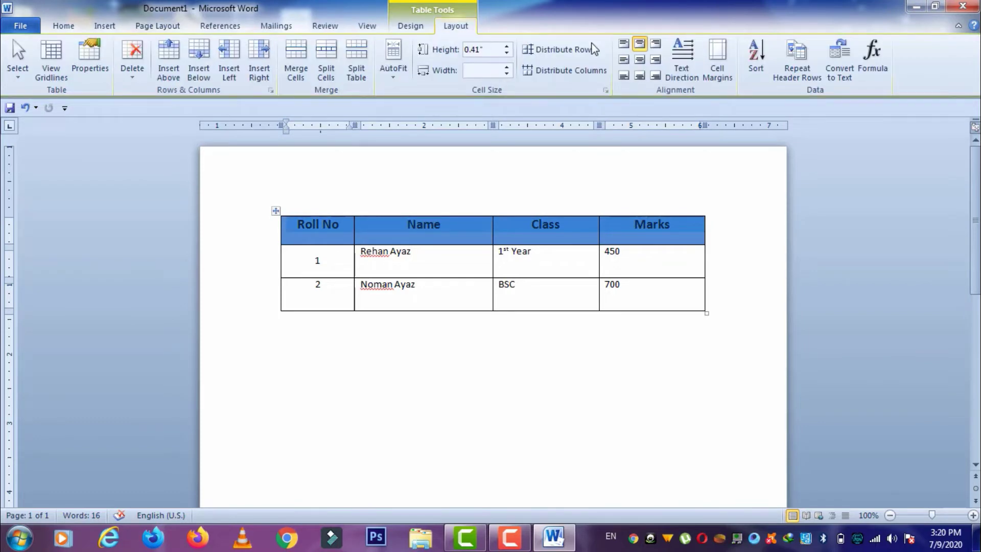
- Align Center the header labels and roll numbers 1 and 2
{"action": "left_click", "coordinate": [639, 60]}
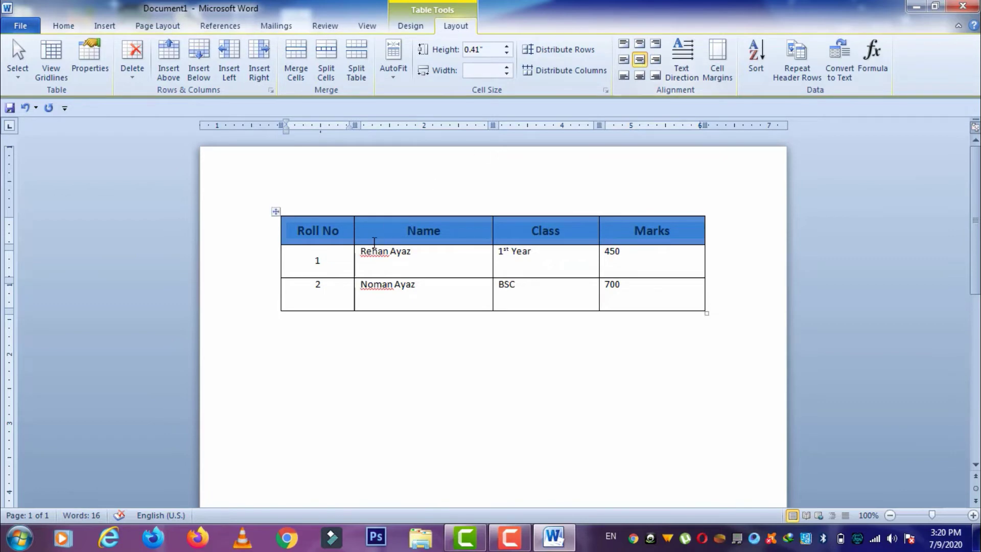
{"action": "left_click_drag", "start_coordinate": [322, 261], "coordinate": [339, 287]}
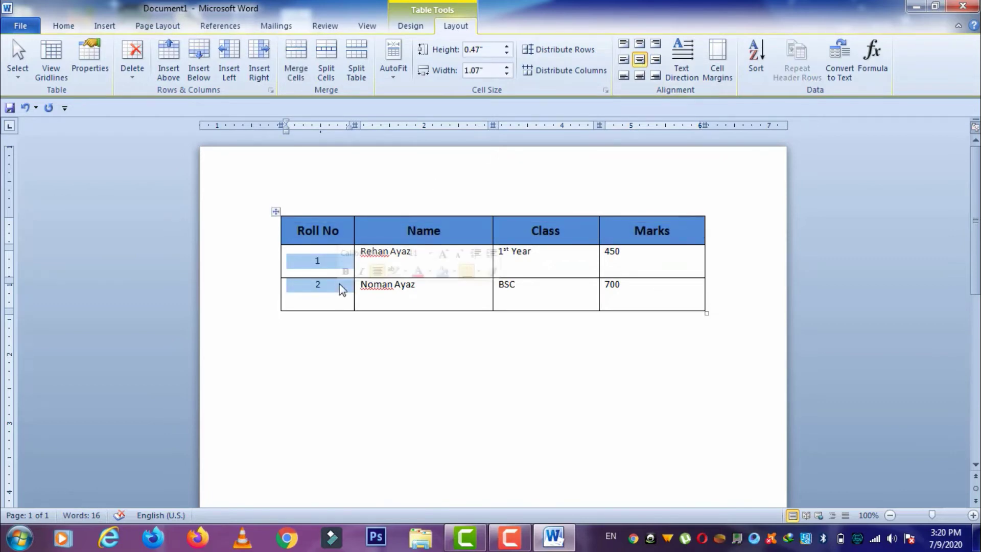
{"action": "left_click", "coordinate": [639, 60]}
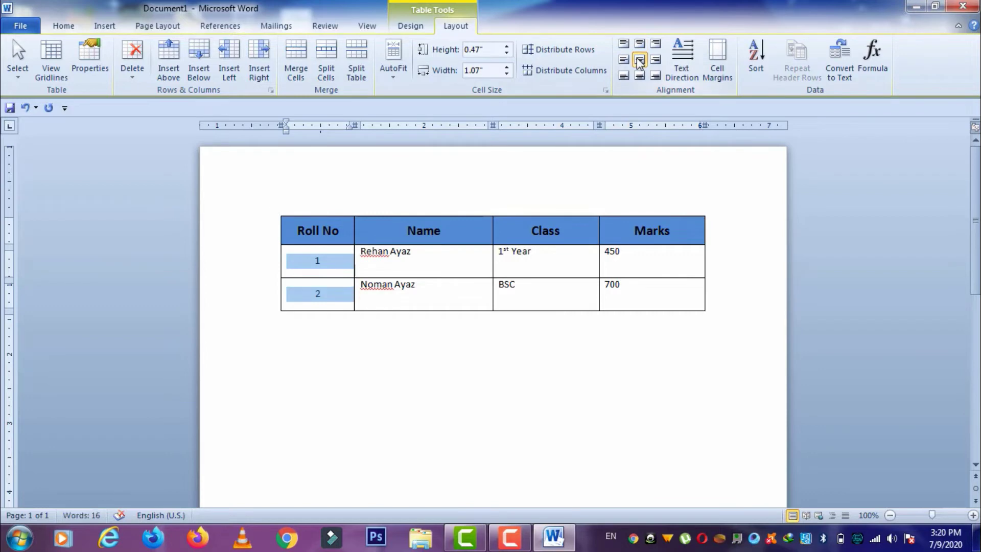
- Set the name, class and marks cells to Align Center Left and shorten the rows
{"action": "left_click_drag", "start_coordinate": [482, 259], "coordinate": [620, 294]}
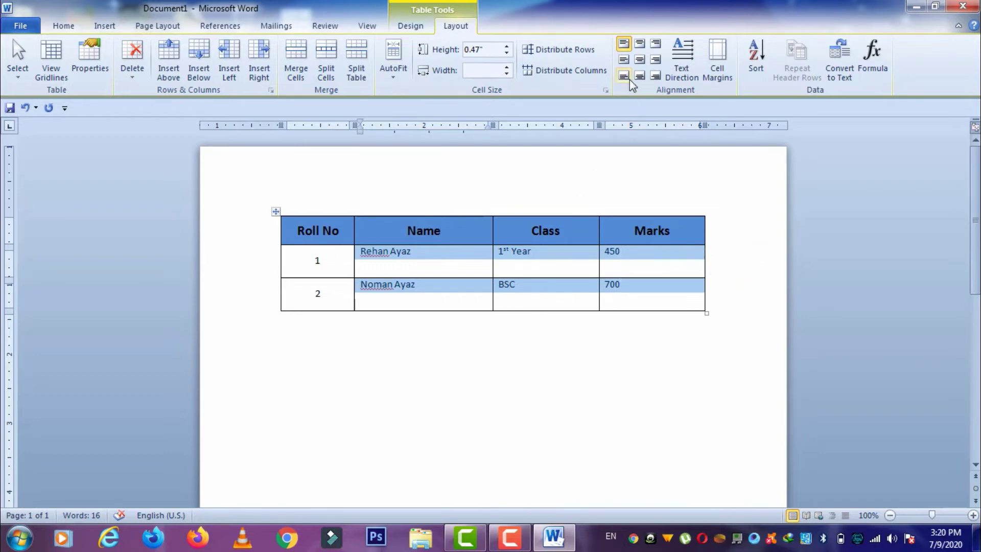
{"action": "left_click", "coordinate": [623, 60]}
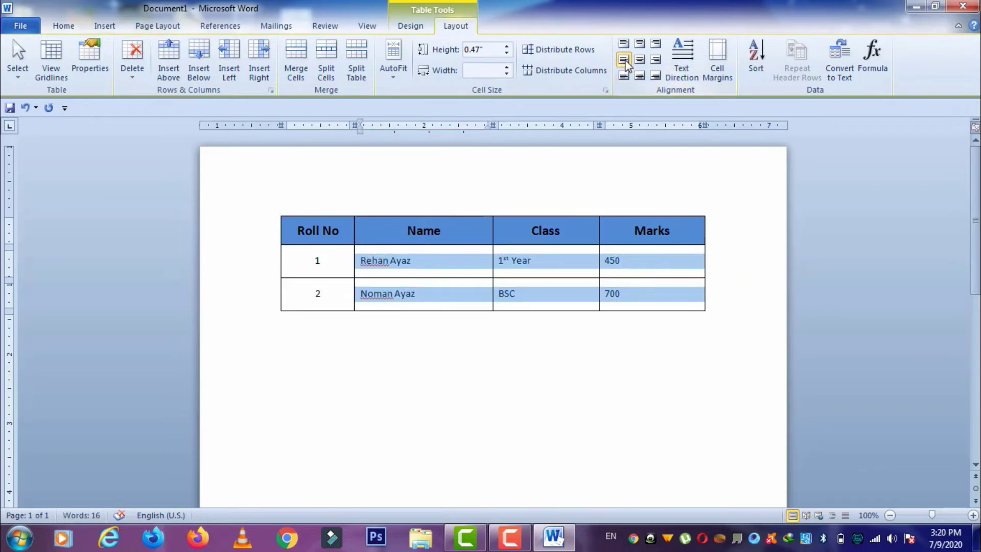
{"action": "left_click", "coordinate": [650, 301]}
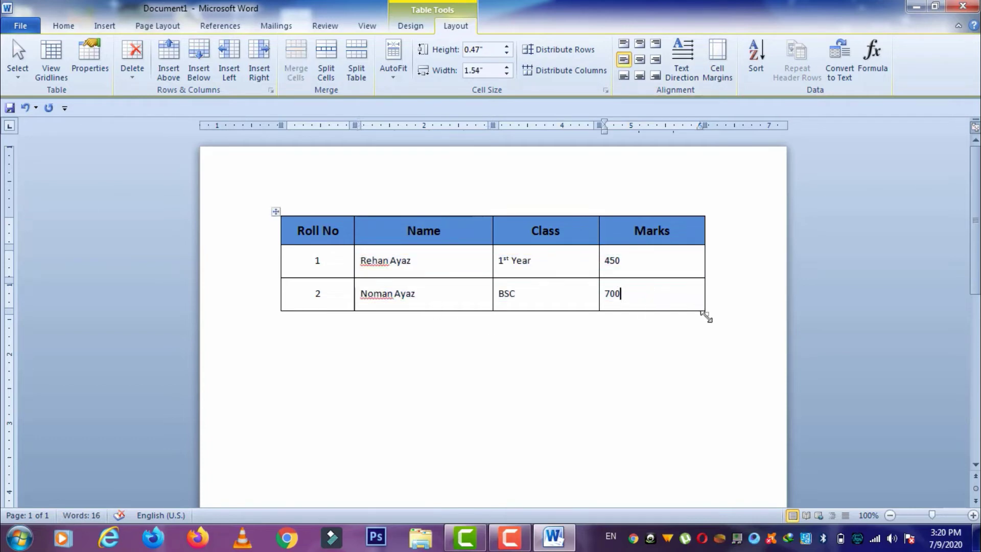
{"action": "left_click_drag", "start_coordinate": [706, 314], "coordinate": [705, 297]}
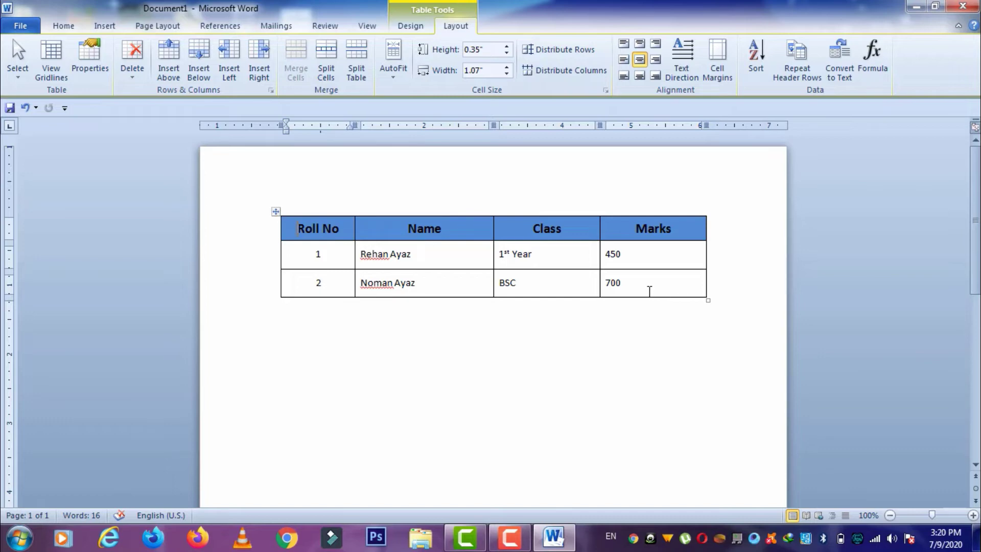
{"action": "left_click", "coordinate": [421, 30]}
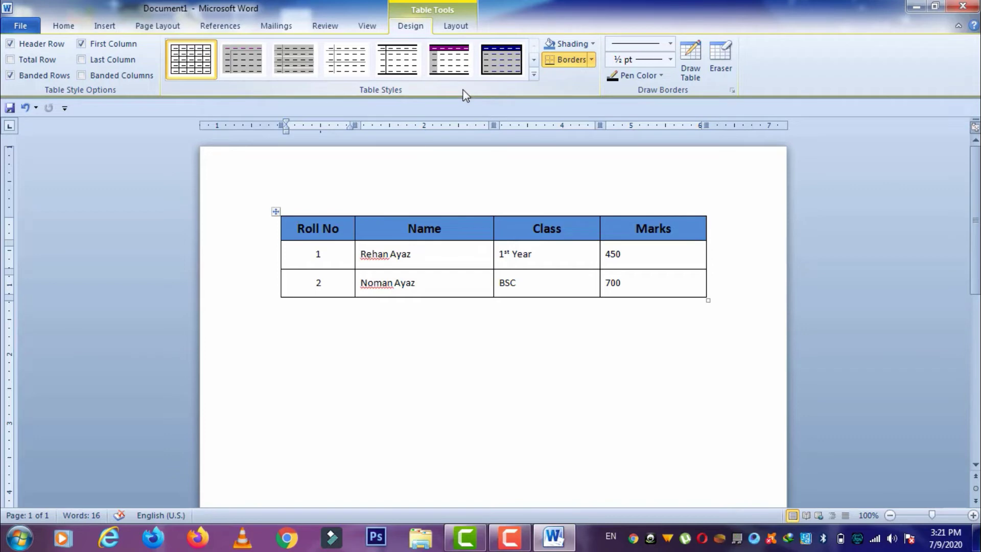
{"action": "left_click", "coordinate": [662, 286]}
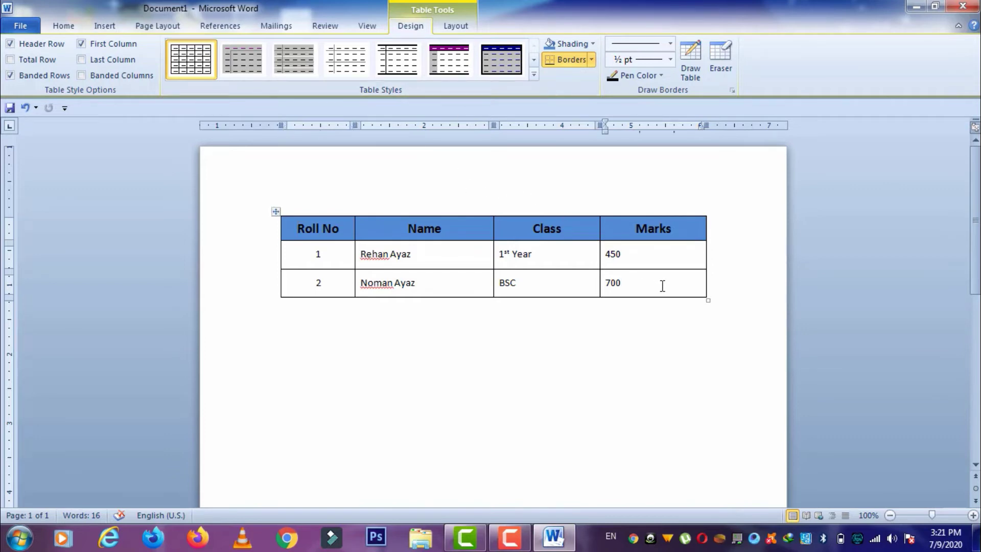
{"action": "right_click", "coordinate": [662, 286]}
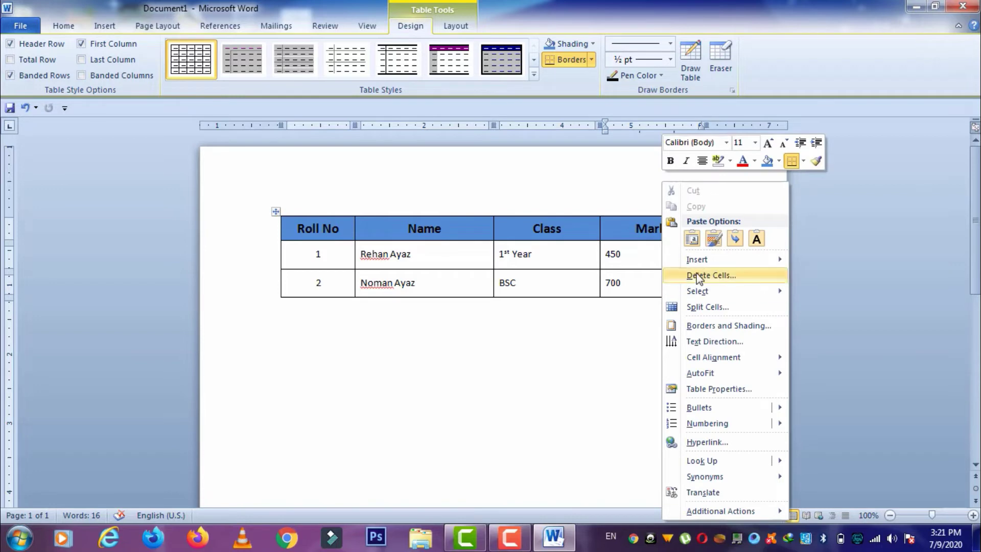
{"action": "mouse_move", "coordinate": [733, 261]}
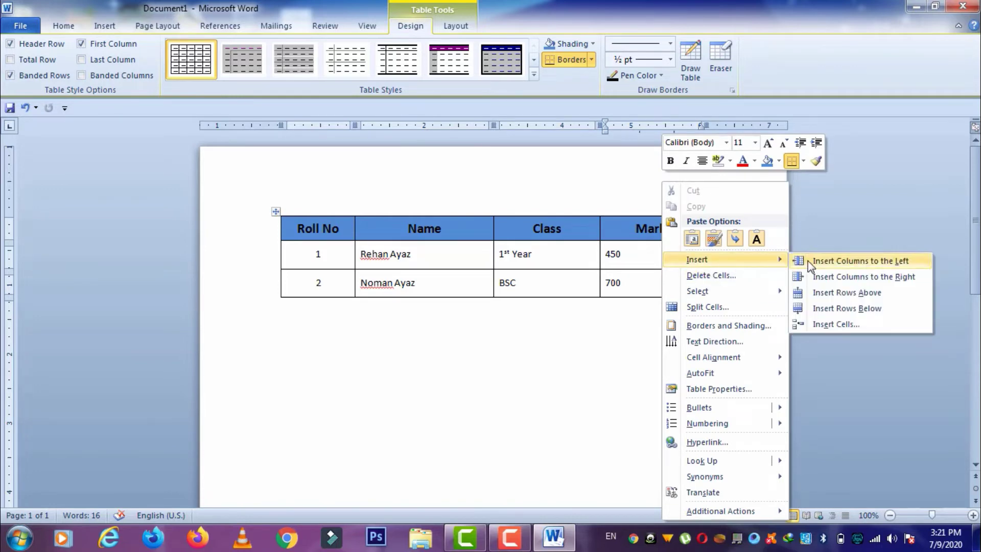
{"action": "left_click", "coordinate": [869, 309]}
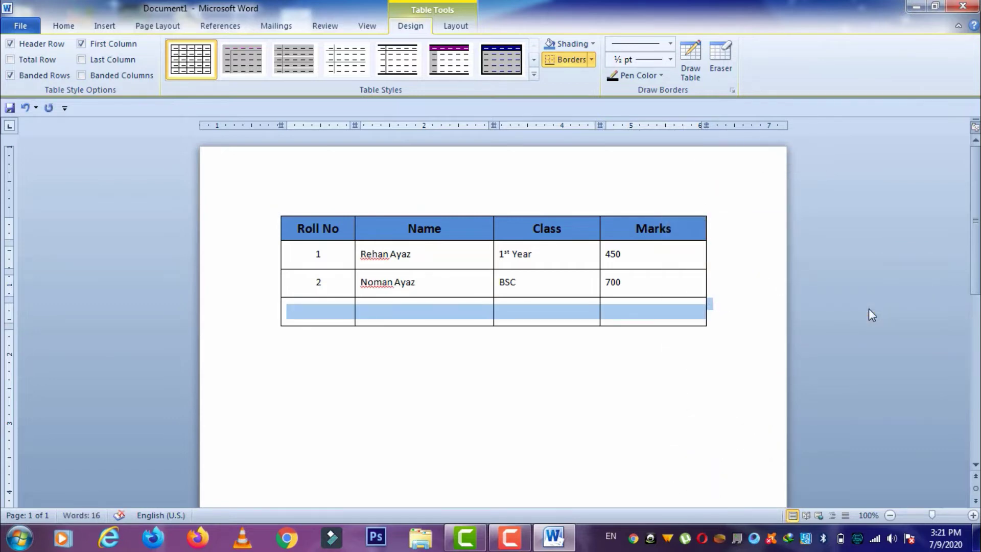
{"action": "key", "text": "ctrl+z"}
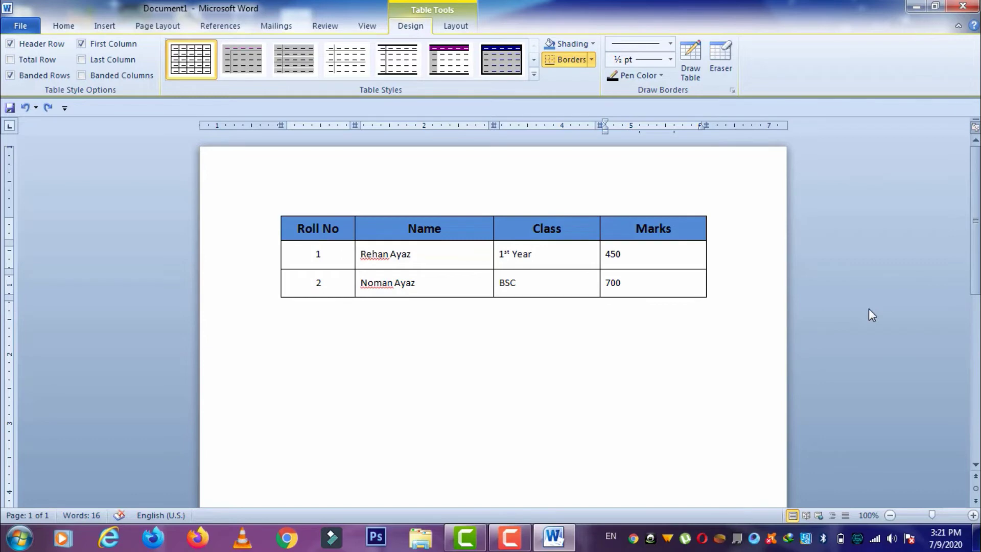
{"action": "left_click", "coordinate": [456, 27]}
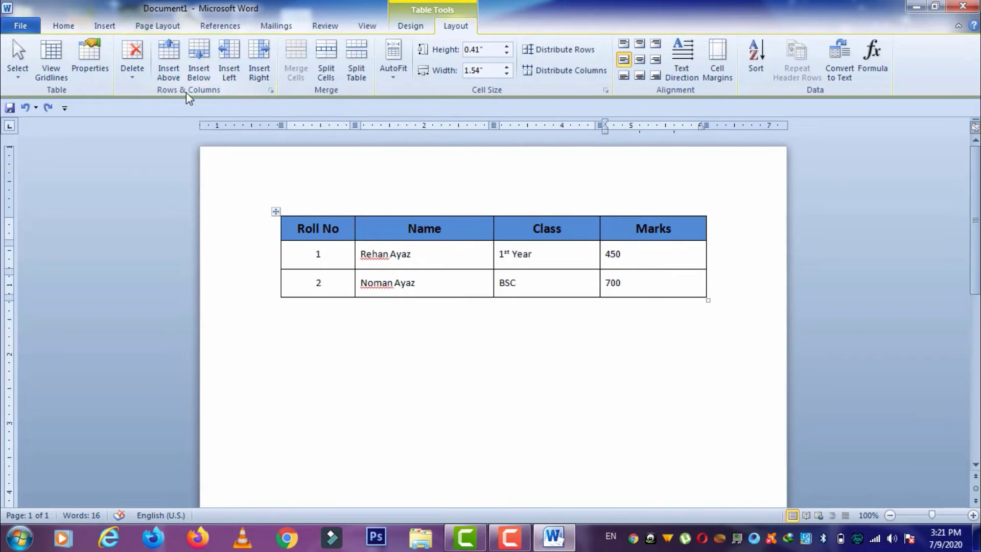
- Add row 3 with roll number 3, the student's name and class '2nd YEar'
{"action": "left_click", "coordinate": [198, 72]}
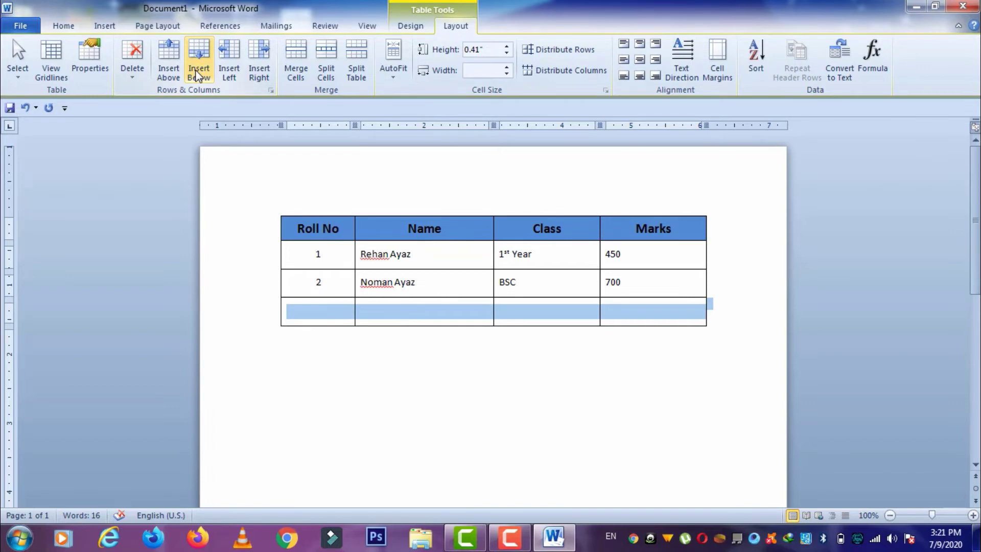
{"action": "key", "text": "ctrl+z"}
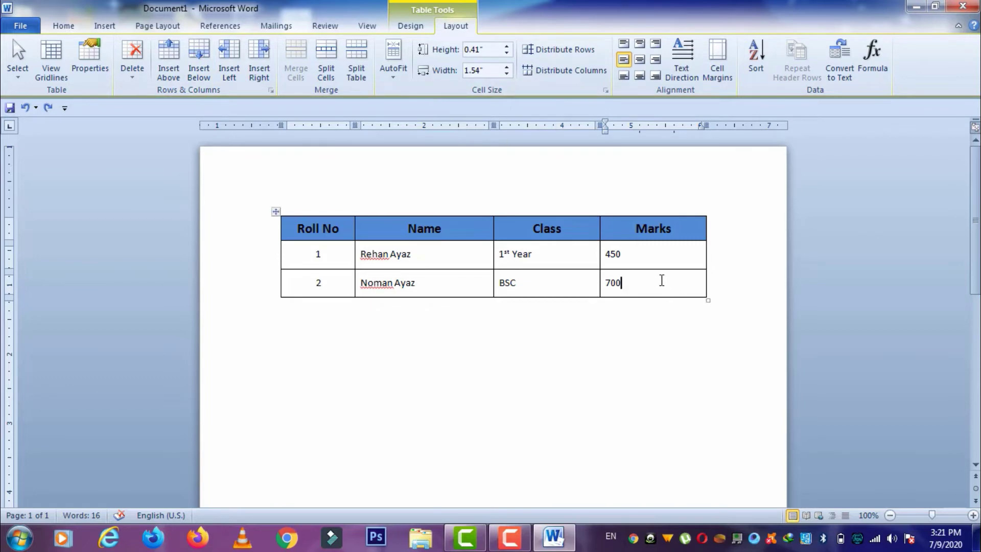
{"action": "key", "text": "Tab"}
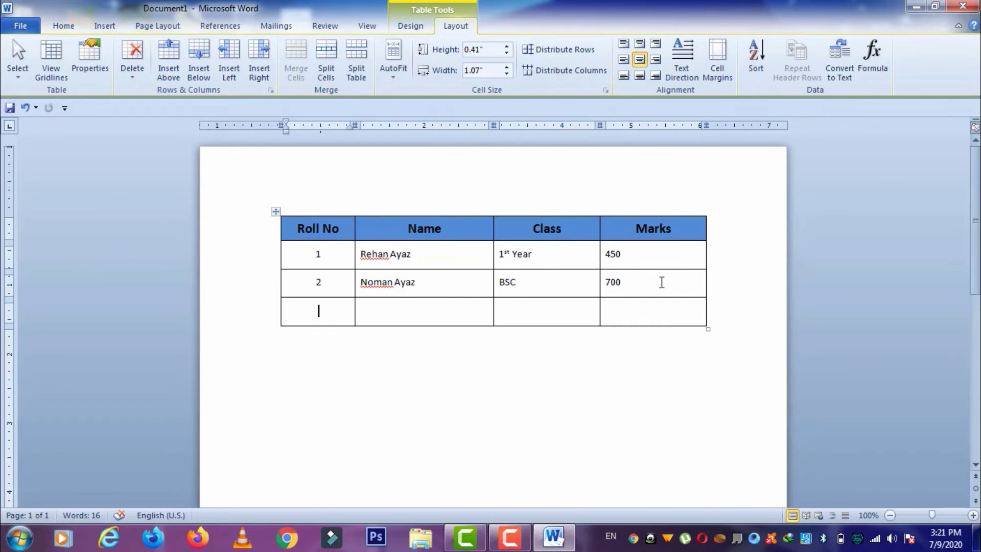
{"action": "type", "text": "3"}
{"action": "key", "text": "Tab"}
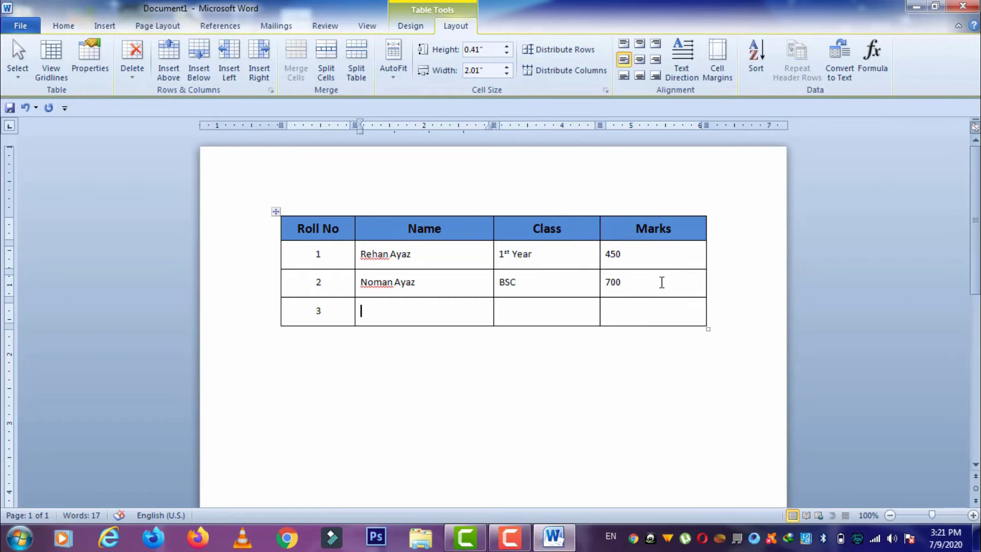
{"action": "key", "text": "Tab"}
{"action": "type", "text": "2nd YEar"}
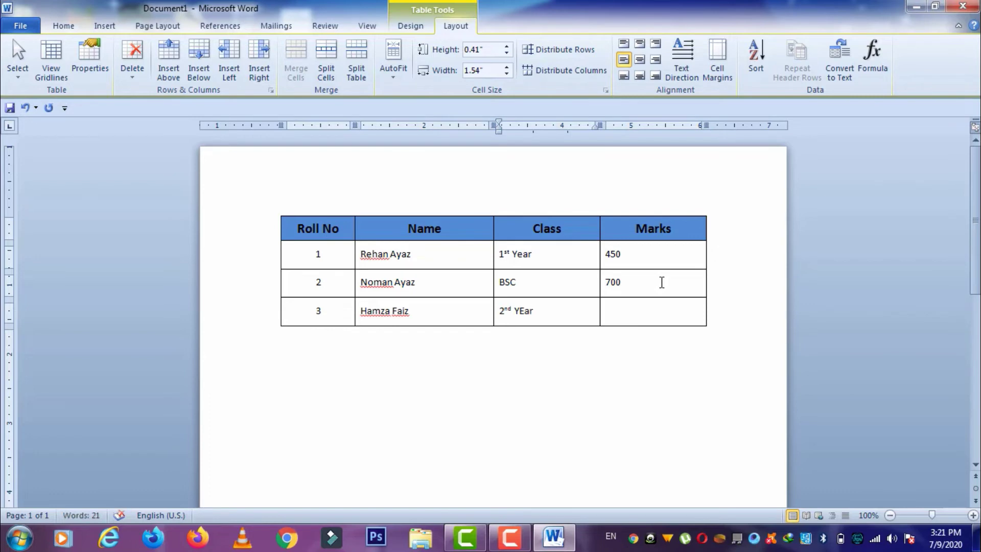
- Replace row 2's class BSC with '3rd Year'
{"action": "left_click_drag", "start_coordinate": [524, 282], "coordinate": [494, 286]}
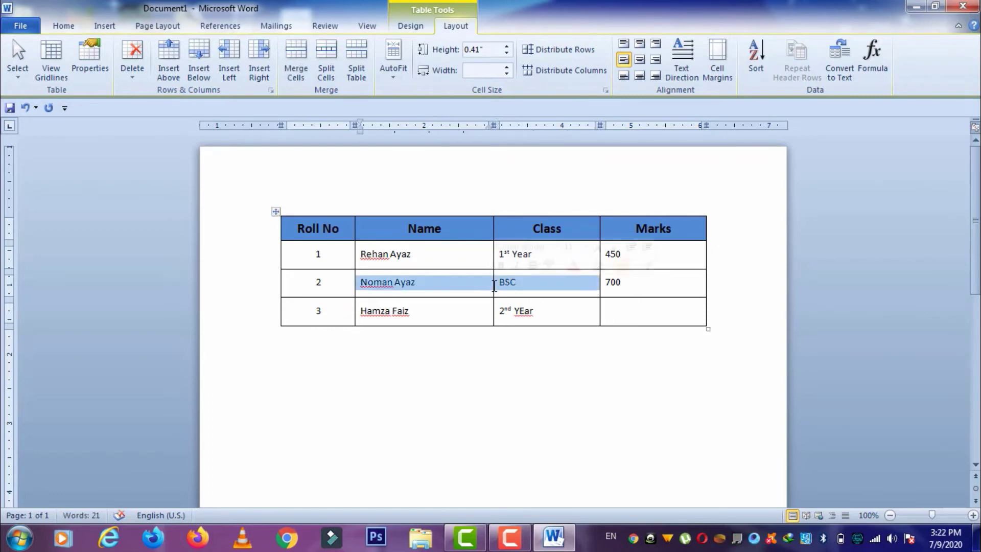
{"action": "left_click", "coordinate": [547, 291]}
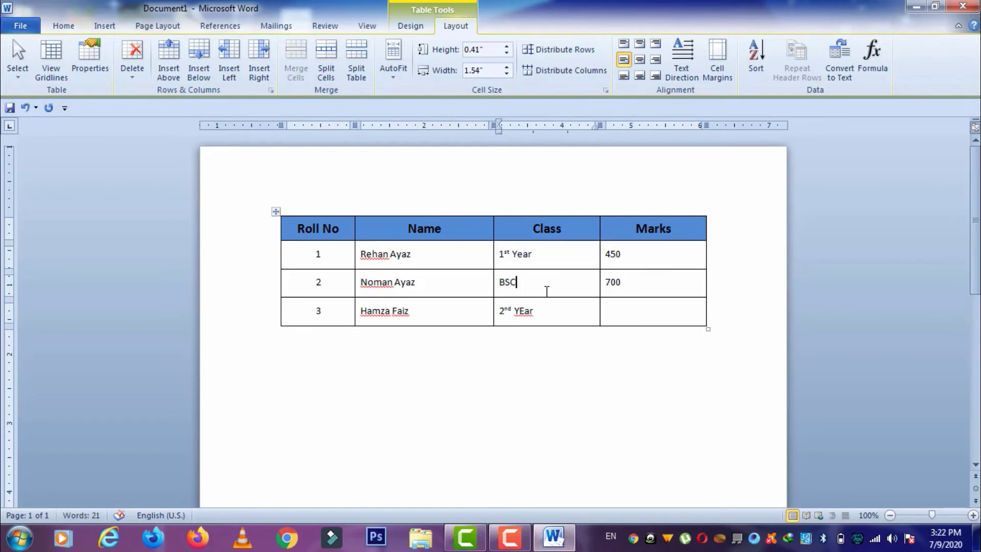
{"action": "key", "text": "BackSpace"}
{"action": "key", "text": "BackSpace"}
{"action": "key", "text": "BackSpace"}
{"action": "type", "text": "3rd Year"}
{"action": "left_click_drag", "start_coordinate": [620, 282], "coordinate": [606, 282]}
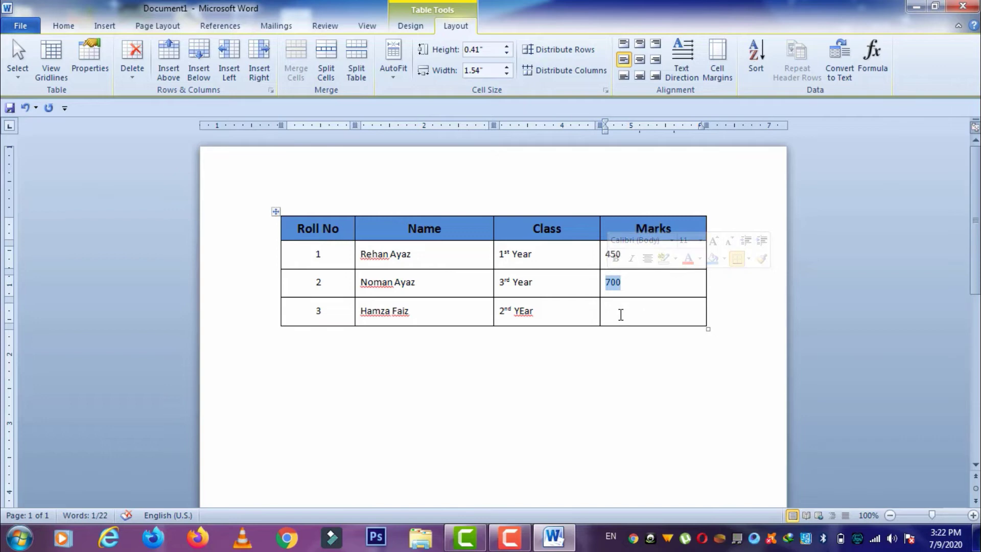
- Correct row 3's class to 'Year' and enter marks 500, undoing the extra row
{"action": "left_click", "coordinate": [541, 312]}
{"action": "right_click", "coordinate": [526, 313]}
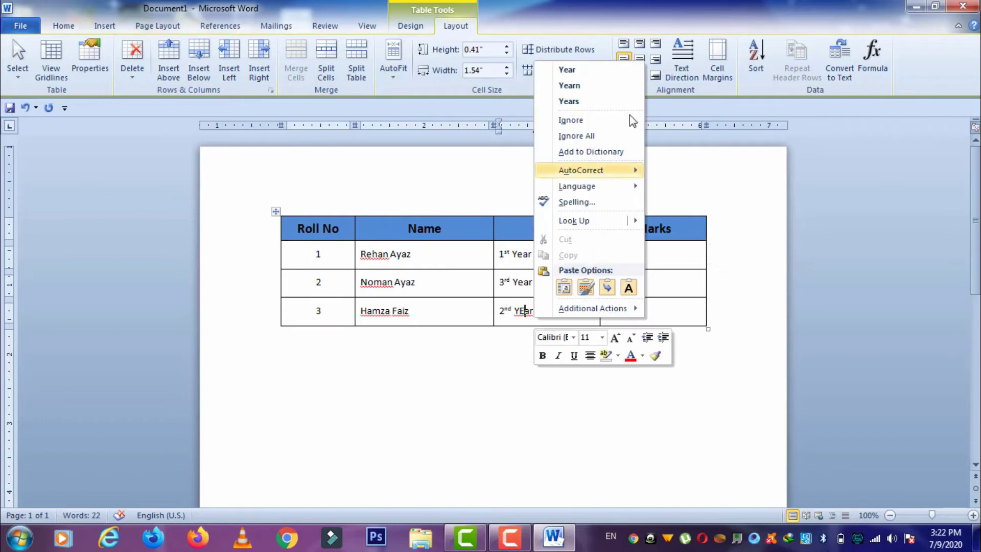
{"action": "left_click", "coordinate": [603, 71]}
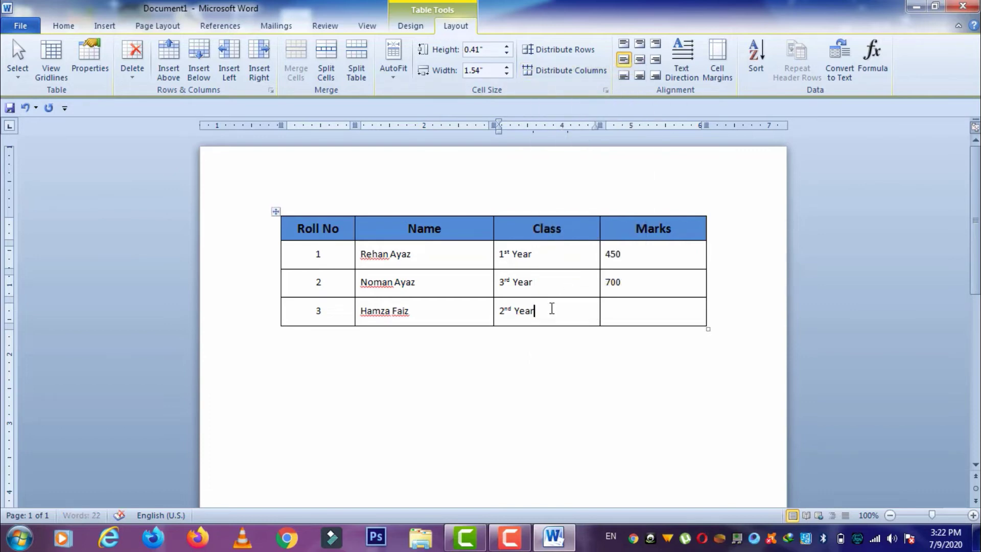
{"action": "left_click", "coordinate": [635, 315]}
{"action": "type", "text": "5"}
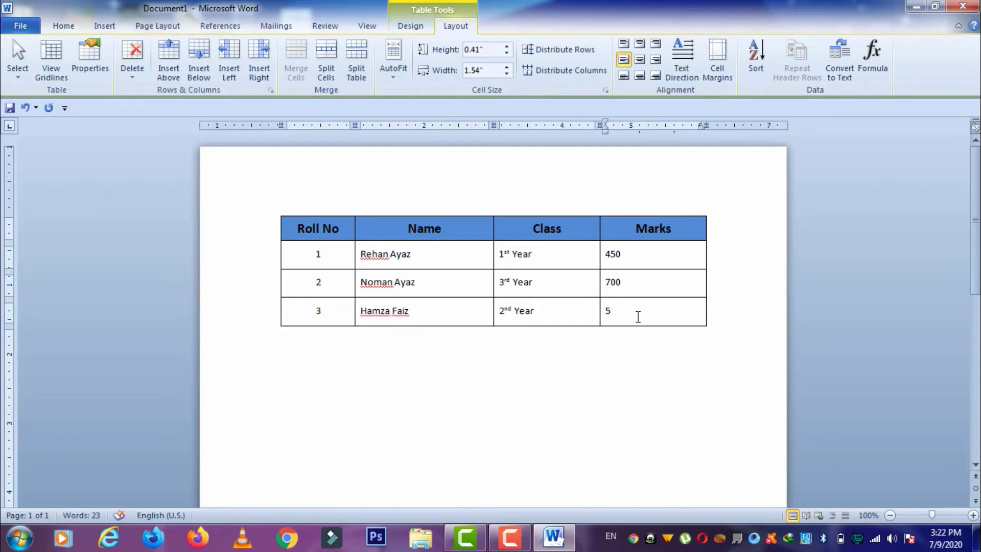
{"action": "type", "text": "00"}
{"action": "key", "text": "Tab"}
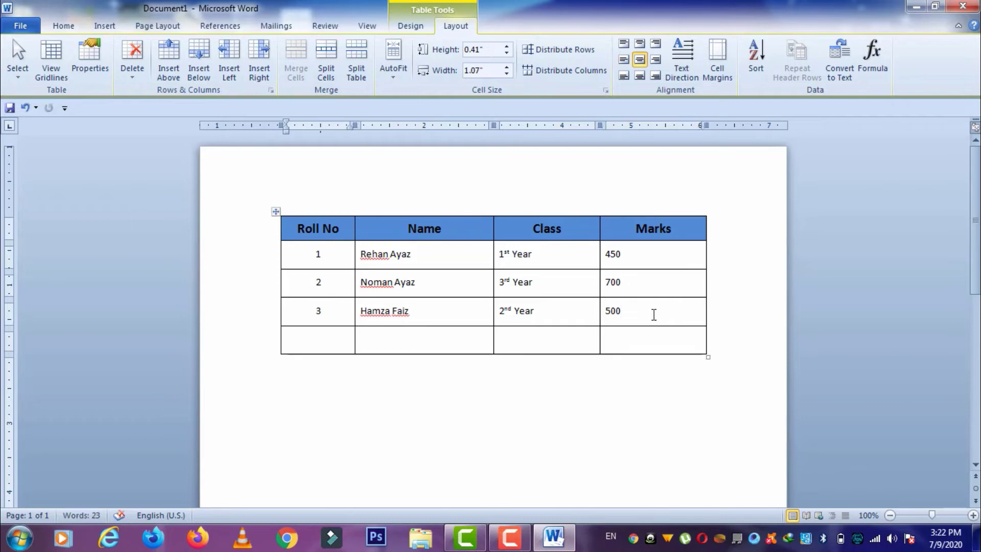
{"action": "key", "text": "ctrl+z"}
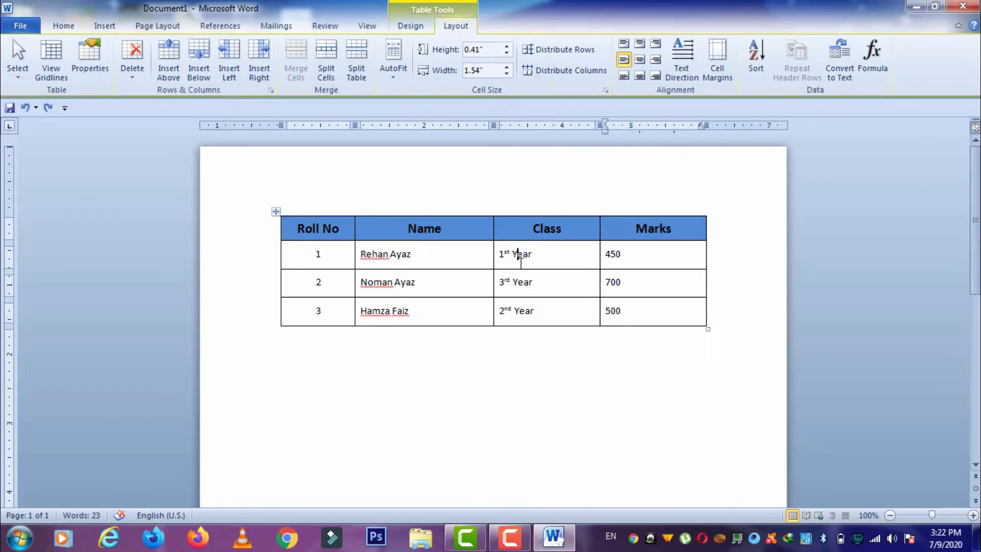
- Drag the Name/Class border left so Name fits the names and Class widens
{"action": "left_click_drag", "start_coordinate": [519, 258], "coordinate": [522, 310]}
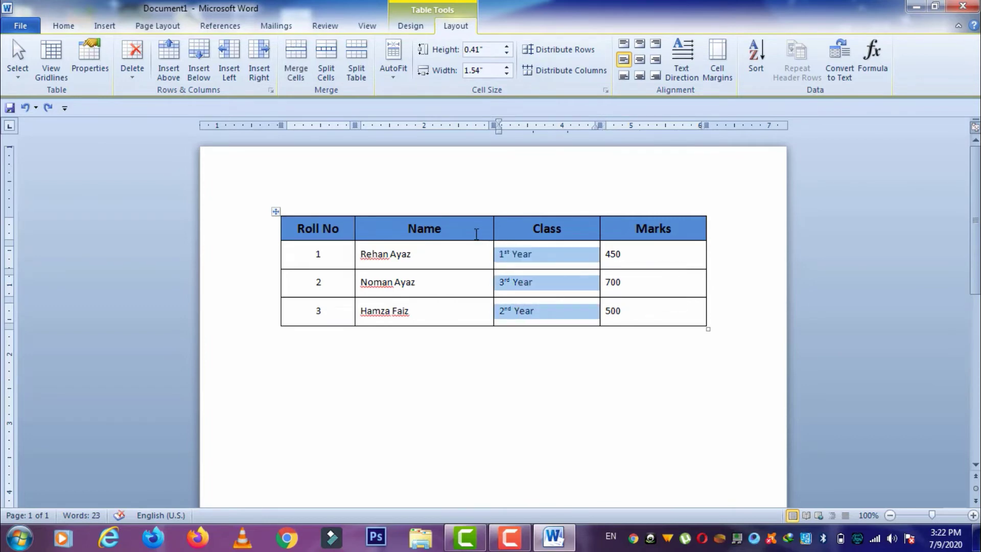
{"action": "left_click_drag", "start_coordinate": [475, 230], "coordinate": [477, 335]}
{"action": "left_click", "coordinate": [467, 250]}
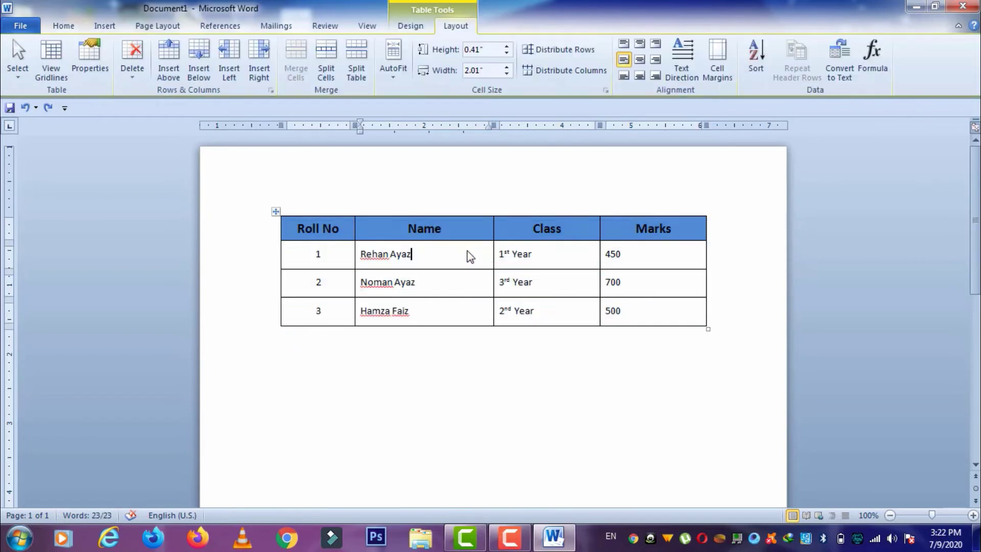
{"action": "left_click", "coordinate": [473, 304], "text": "shift"}
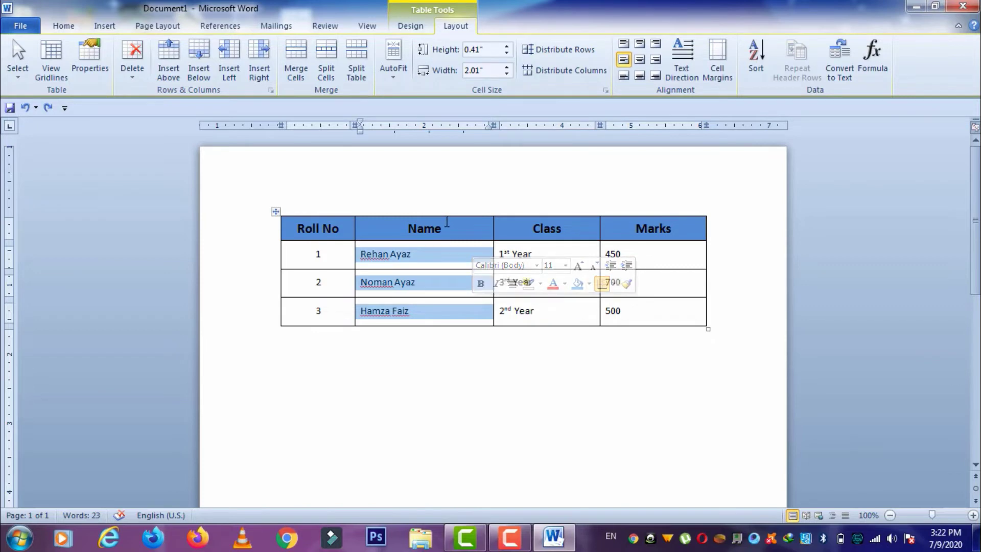
{"action": "left_click", "coordinate": [461, 236]}
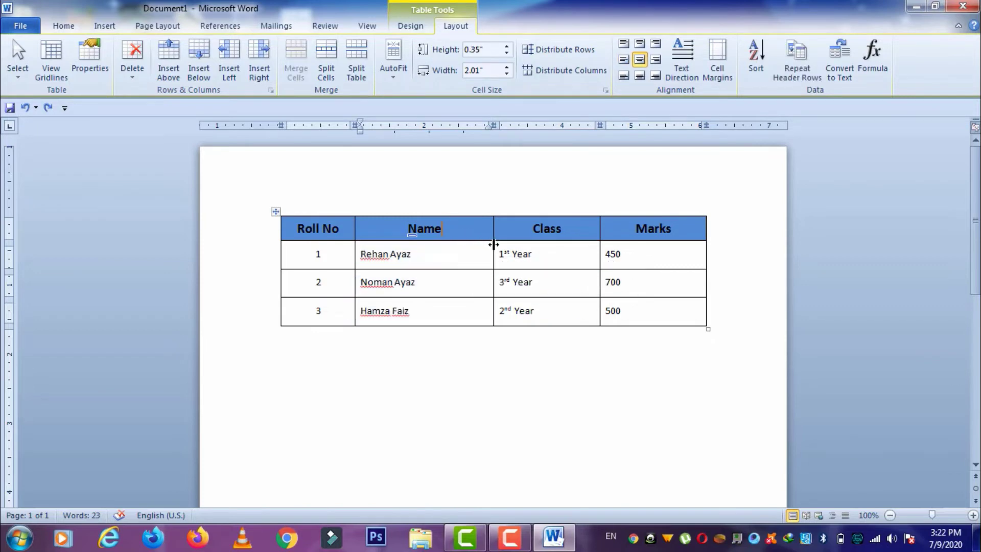
{"action": "left_click_drag", "start_coordinate": [493, 243], "coordinate": [437, 250]}
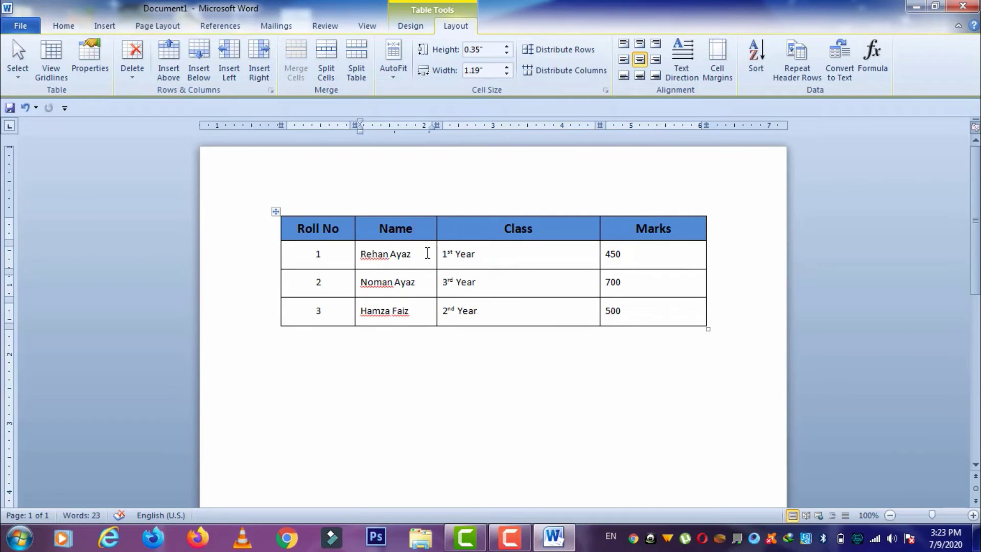
- Insert an empty column right of Name, then narrow it and the Class column
{"action": "right_click", "coordinate": [427, 253]}
{"action": "mouse_move", "coordinate": [498, 259]}
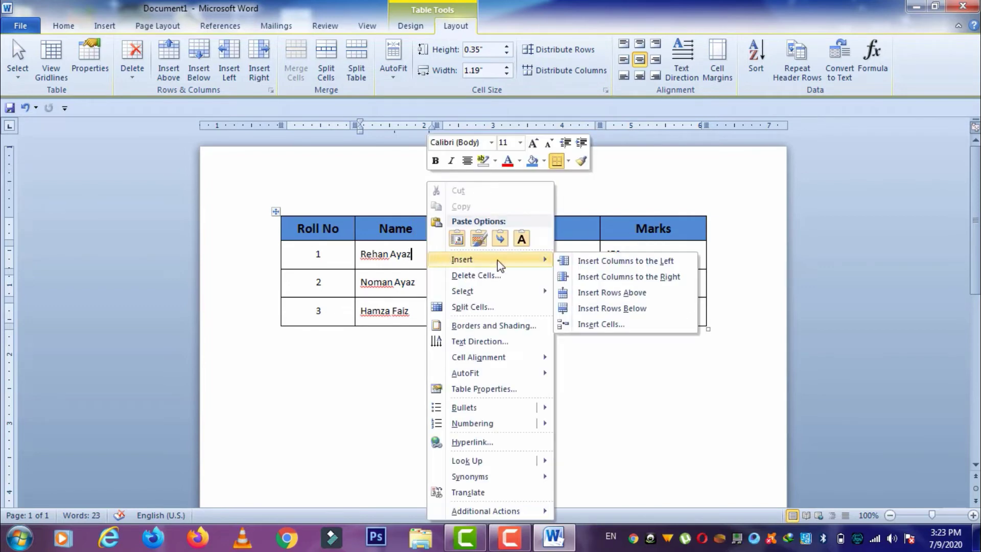
{"action": "left_click", "coordinate": [587, 276]}
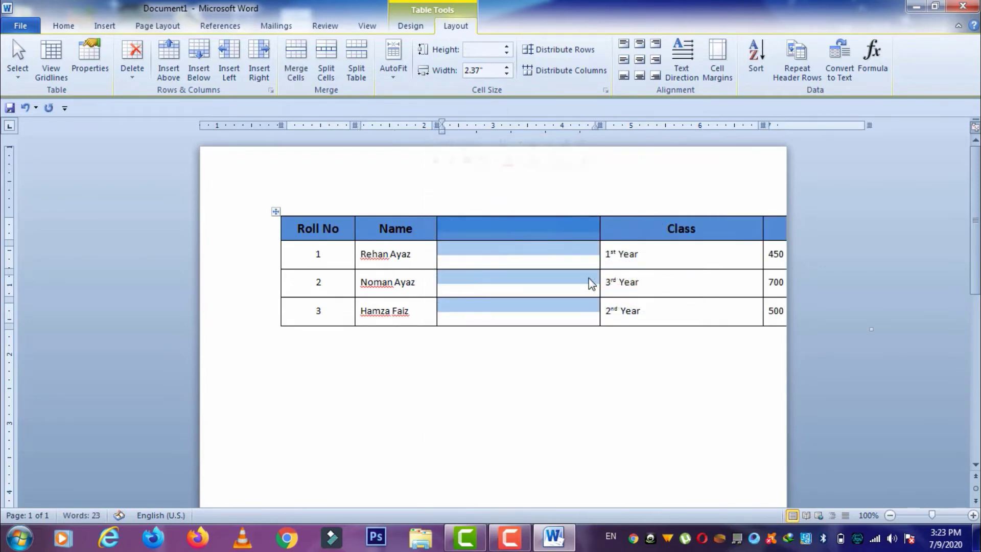
{"action": "left_click_drag", "start_coordinate": [599, 253], "coordinate": [517, 254]}
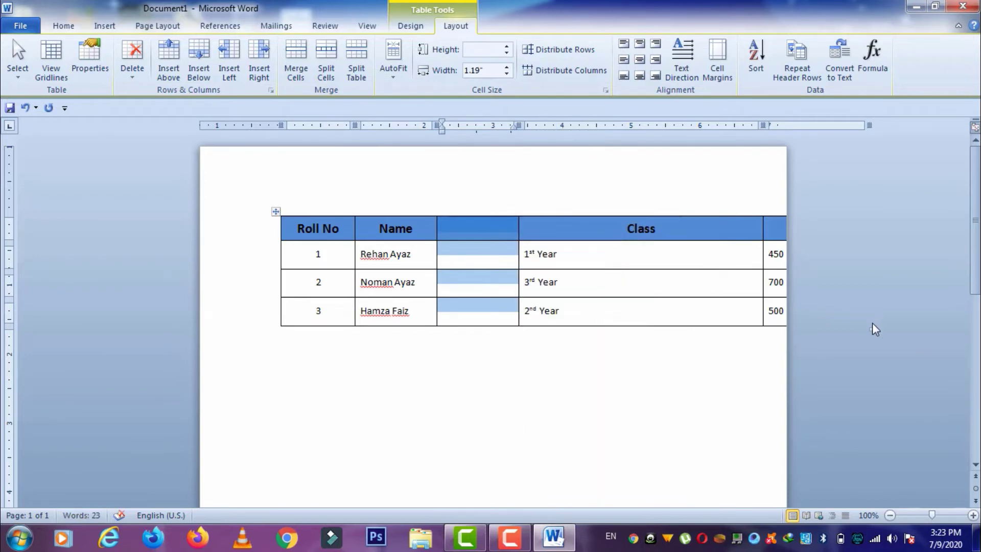
{"action": "left_click", "coordinate": [757, 282]}
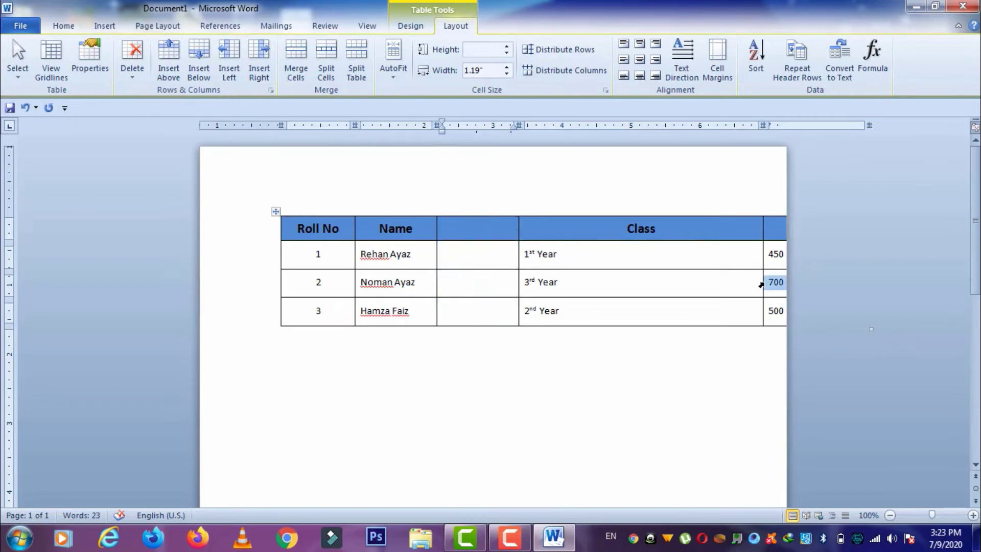
{"action": "left_click", "coordinate": [755, 284]}
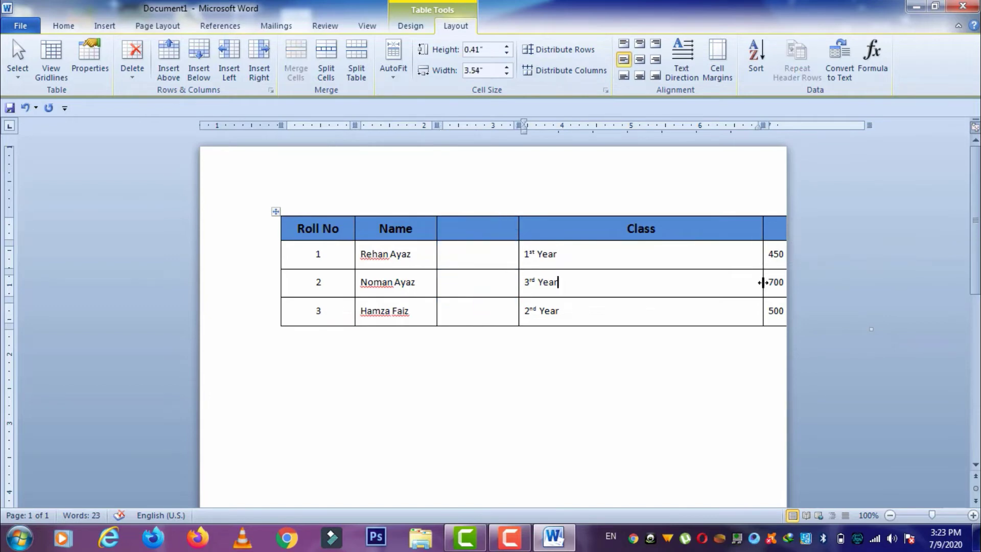
{"action": "left_click_drag", "start_coordinate": [763, 282], "coordinate": [636, 282]}
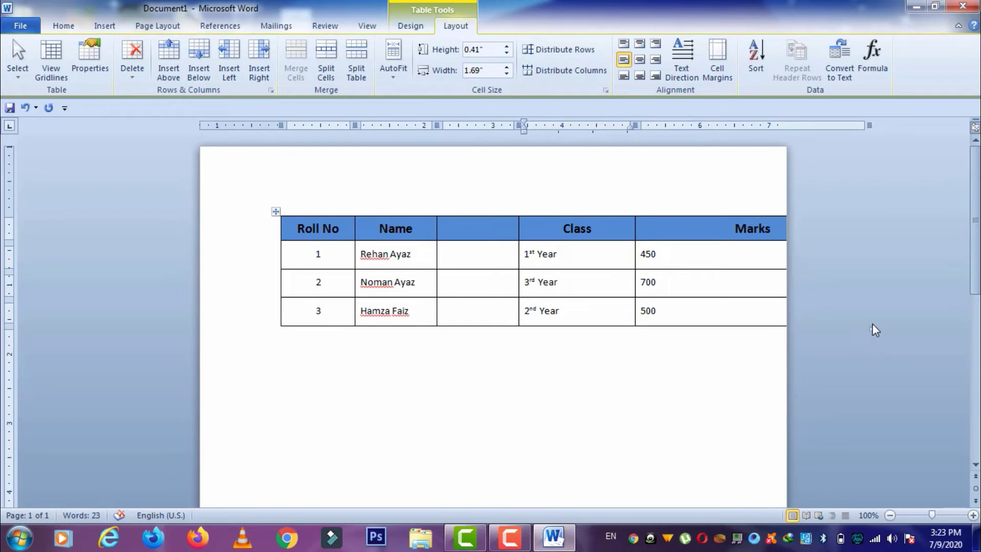
- Shrink the table and Marks column to fit, and add a centred 'Father Name' header
{"action": "mouse_move", "coordinate": [789, 327]}
{"action": "left_mouse_down"}
{"action": "mouse_move", "coordinate": [862, 326]}
{"action": "mouse_move", "coordinate": [773, 328]}
{"action": "left_mouse_up"}
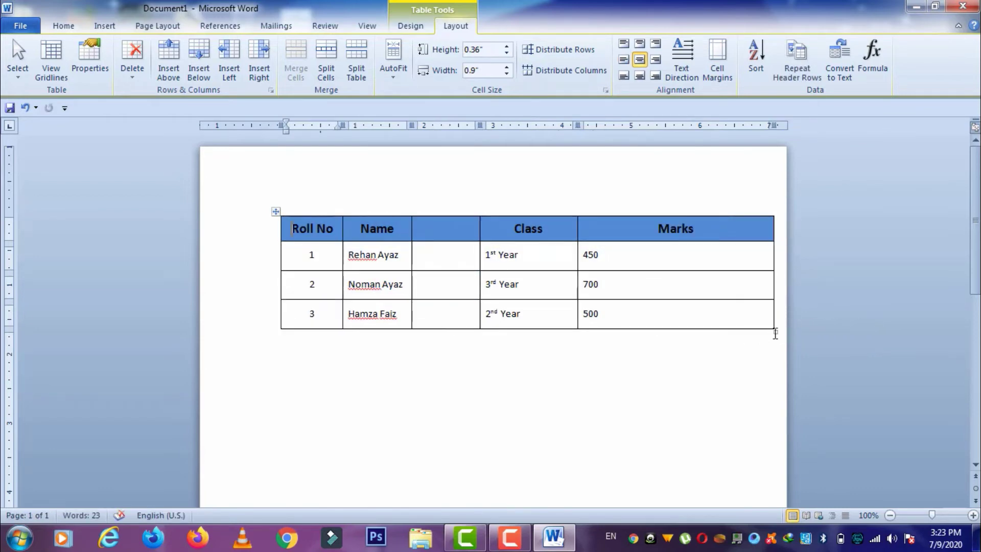
{"action": "left_click_drag", "start_coordinate": [773, 321], "coordinate": [680, 311]}
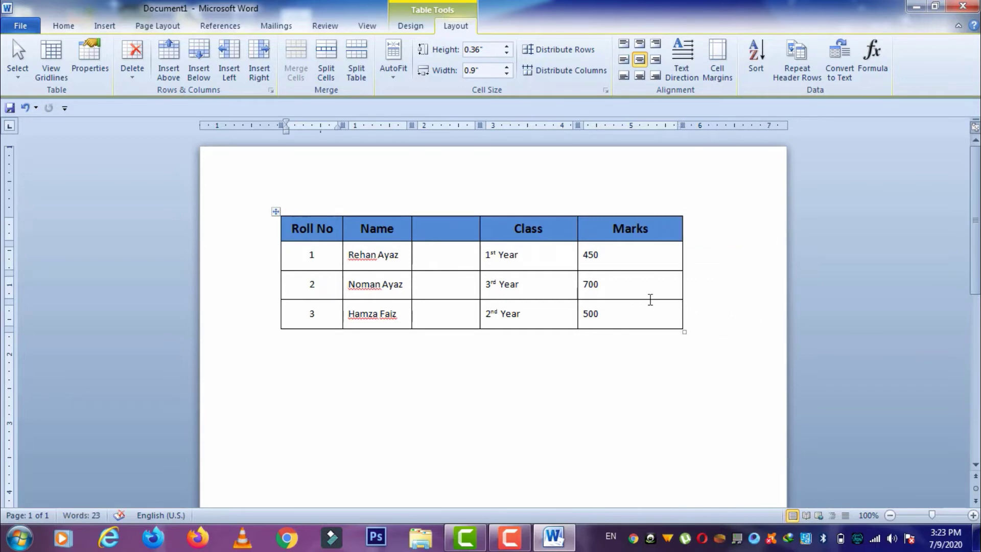
{"action": "left_click", "coordinate": [444, 231]}
{"action": "type", "text": "Fater"}
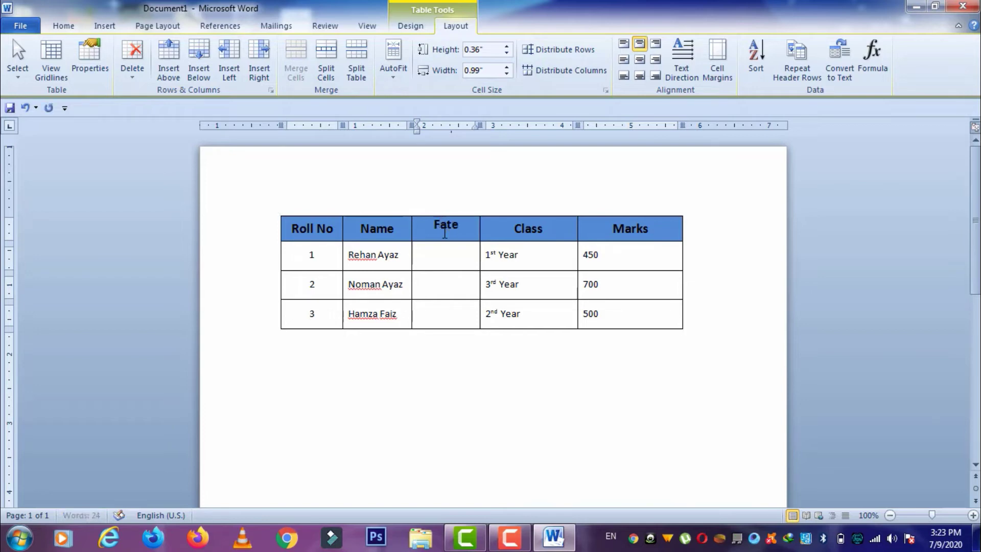
{"action": "key", "text": "BackSpace"}
{"action": "key", "text": "BackSpace"}
{"action": "type", "text": "her Name"}
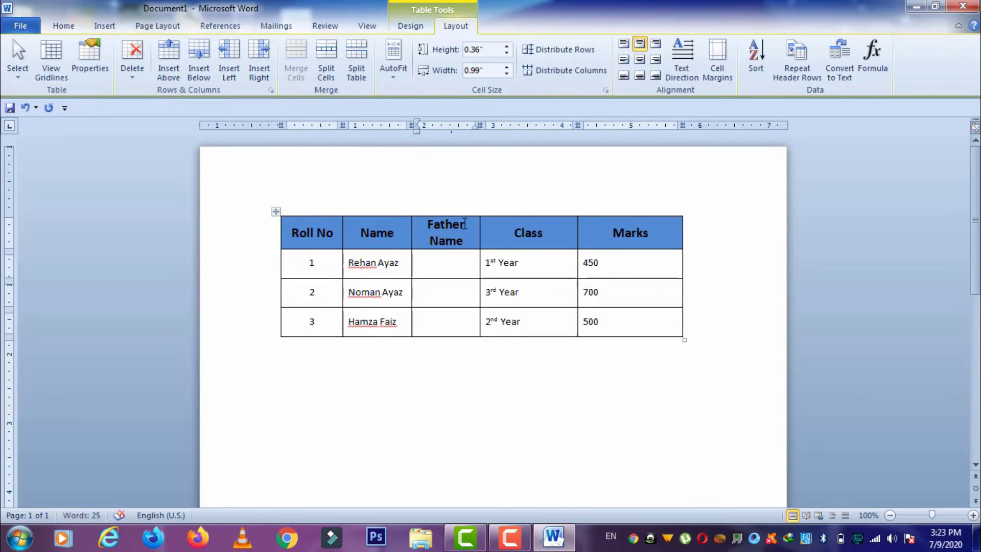
{"action": "left_click", "coordinate": [637, 62]}
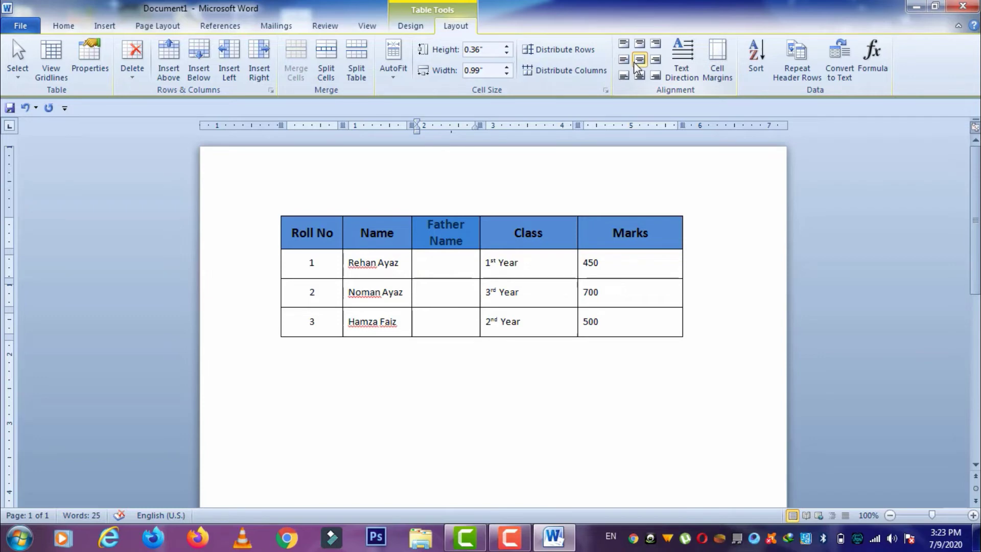
{"action": "right_click", "coordinate": [609, 298]}
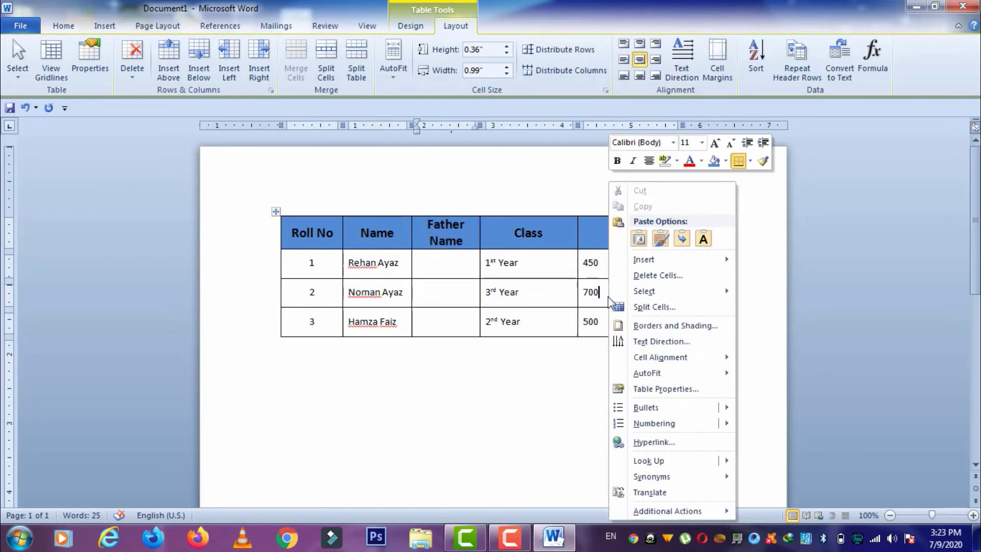
{"action": "left_click", "coordinate": [606, 294]}
{"action": "left_click_drag", "start_coordinate": [608, 292], "coordinate": [319, 299]}
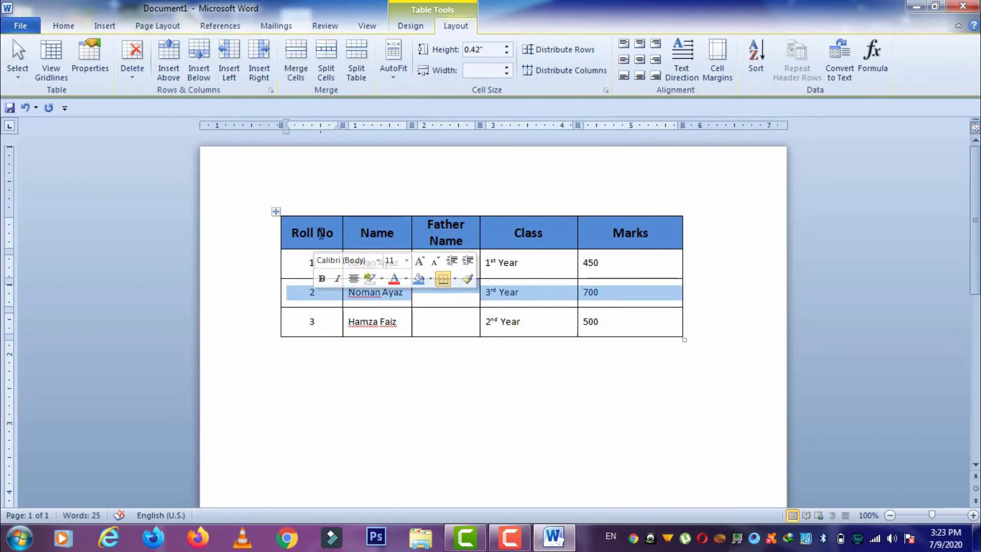
{"action": "left_click_drag", "start_coordinate": [307, 233], "coordinate": [452, 226]}
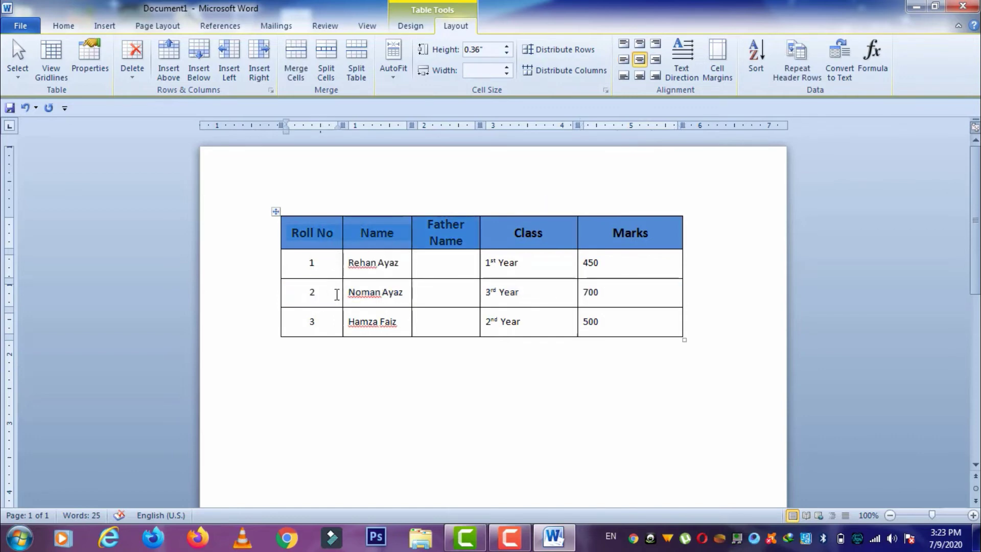
{"action": "left_click_drag", "start_coordinate": [317, 292], "coordinate": [591, 302]}
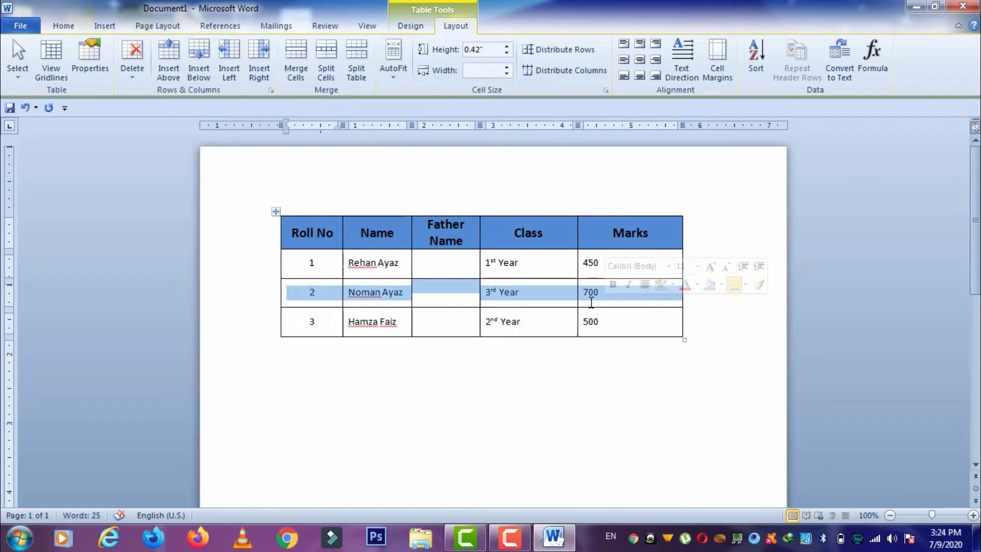
{"action": "left_click", "coordinate": [526, 301]}
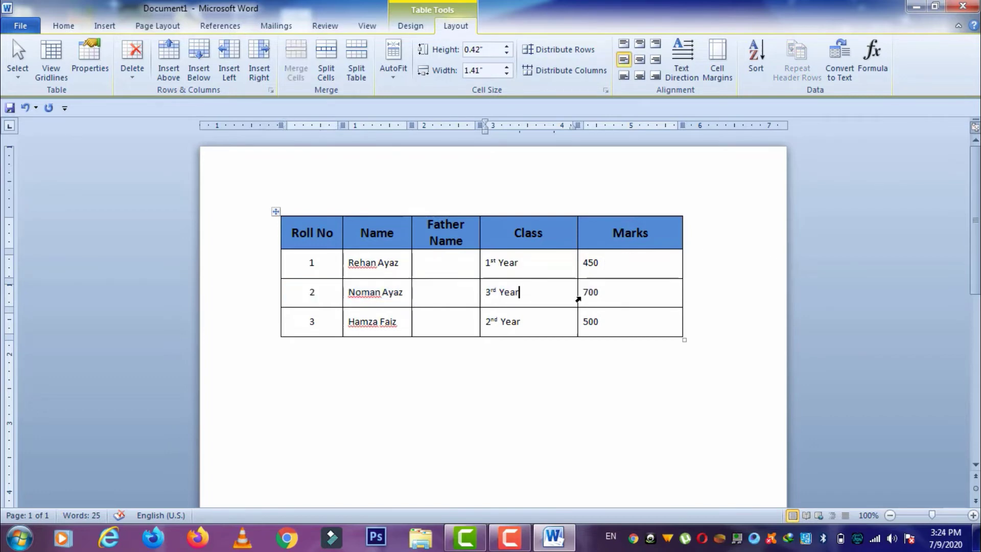
{"action": "left_click", "coordinate": [605, 298]}
{"action": "left_click", "coordinate": [173, 68]}
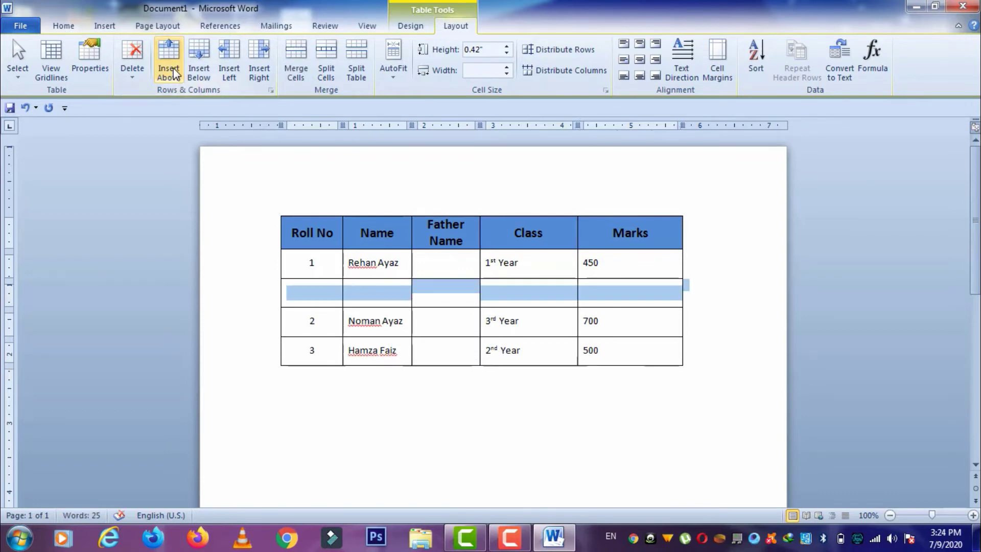
{"action": "key", "text": "ctrl+z"}
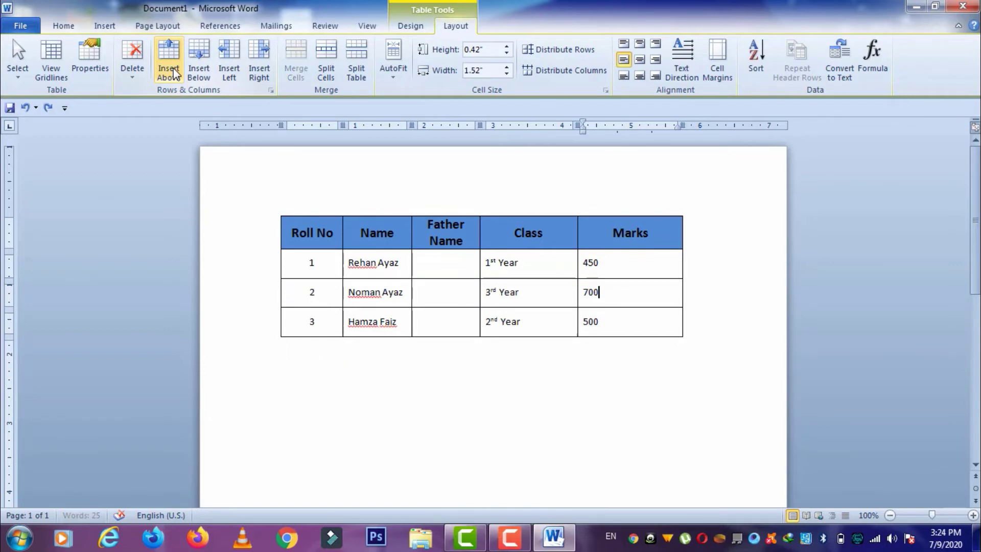
{"action": "left_click", "coordinate": [207, 64]}
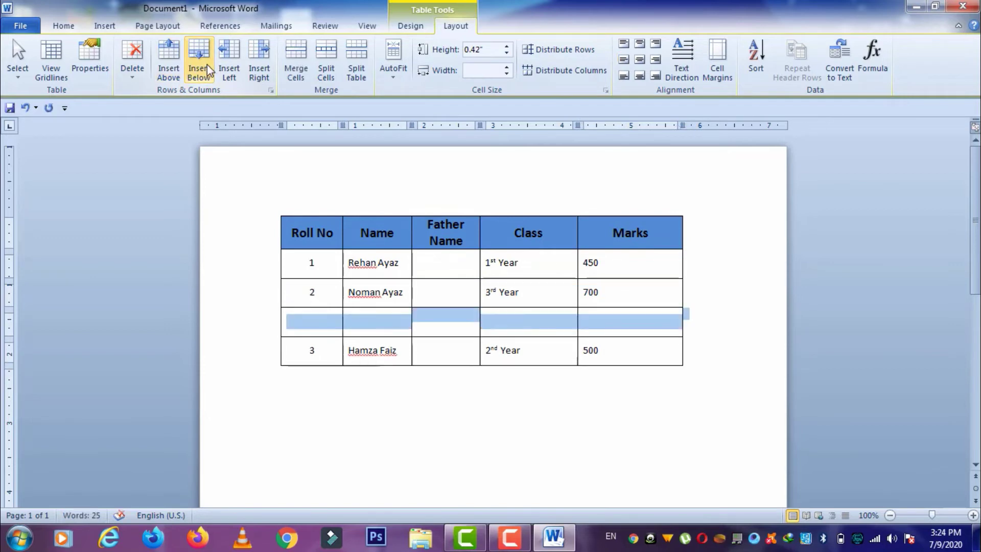
{"action": "key", "text": "ctrl+z"}
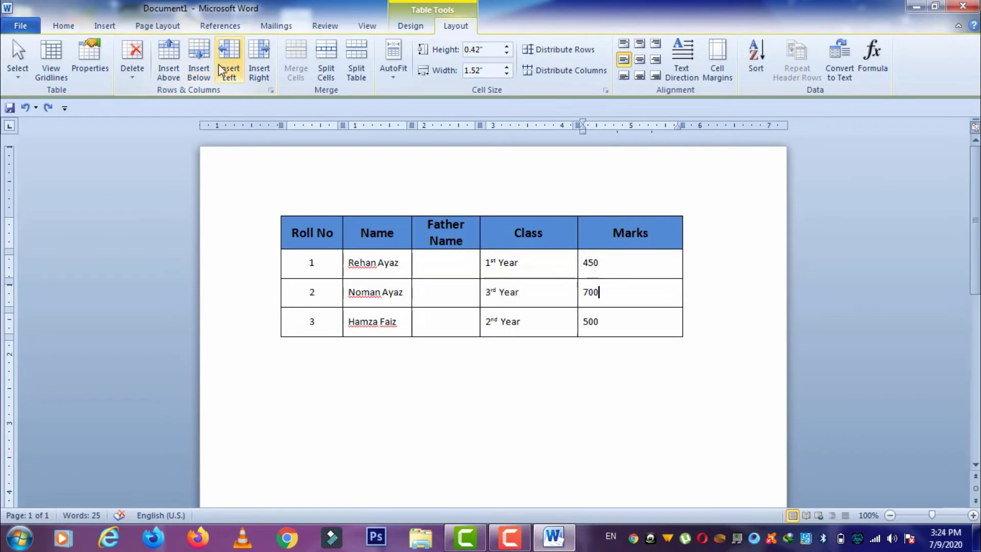
{"action": "left_click", "coordinate": [224, 69]}
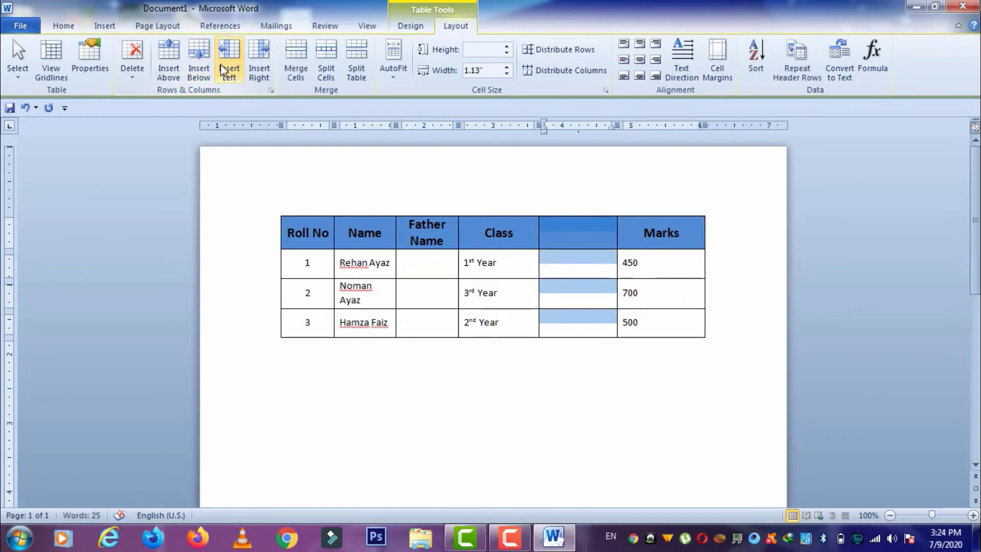
{"action": "key", "text": "ctrl+z"}
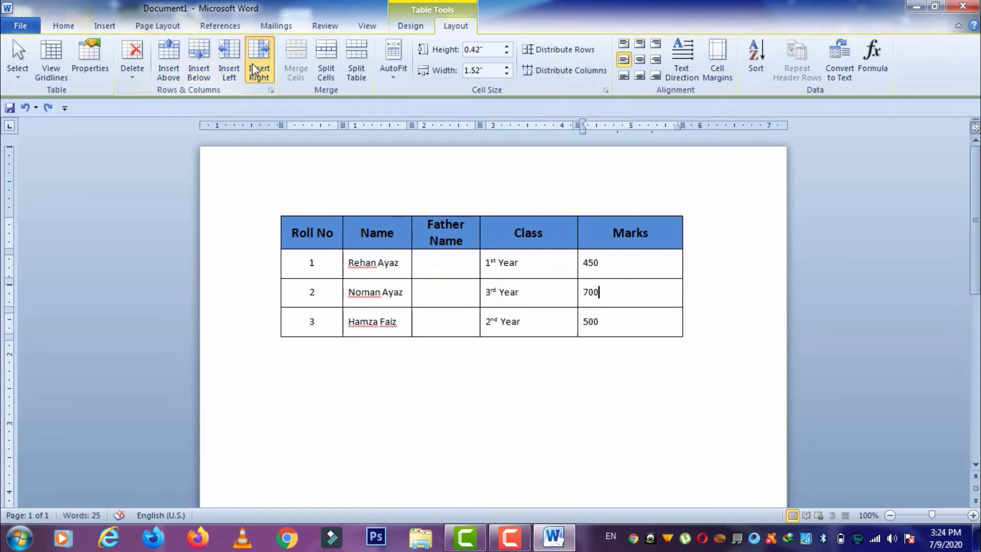
{"action": "left_click", "coordinate": [254, 69]}
{"action": "key", "text": "ctrl+z"}
- Insert and delete an empty column after Marks, then delete the Father Name column
{"action": "left_click", "coordinate": [253, 64]}
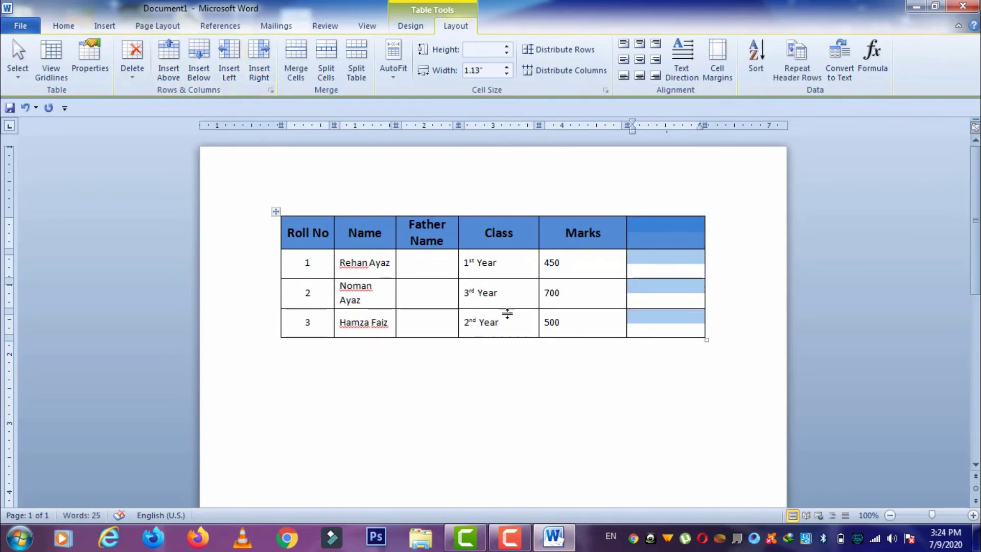
{"action": "left_click", "coordinate": [588, 322]}
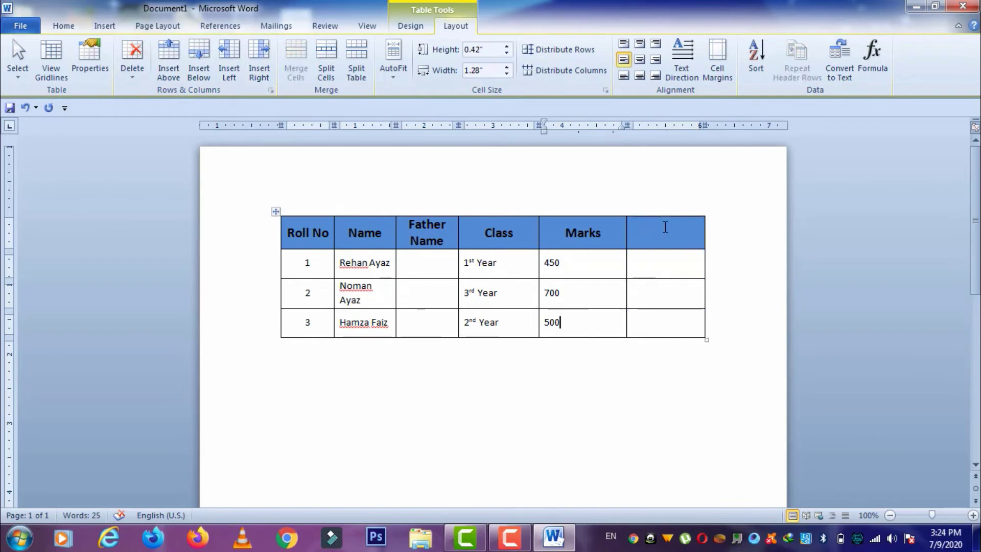
{"action": "left_click_drag", "start_coordinate": [663, 267], "coordinate": [664, 331]}
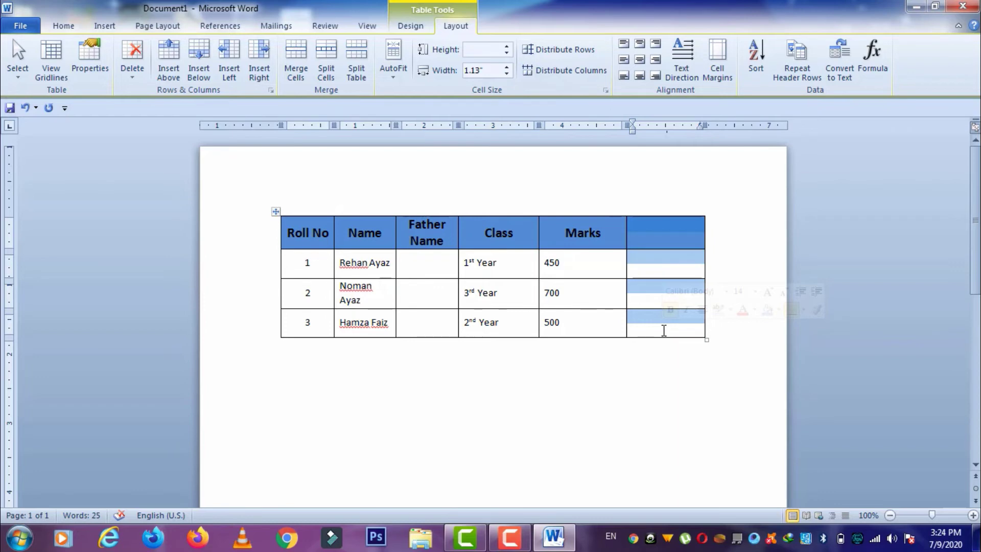
{"action": "key", "text": "BackSpace"}
{"action": "key", "text": "ctrl+z"}
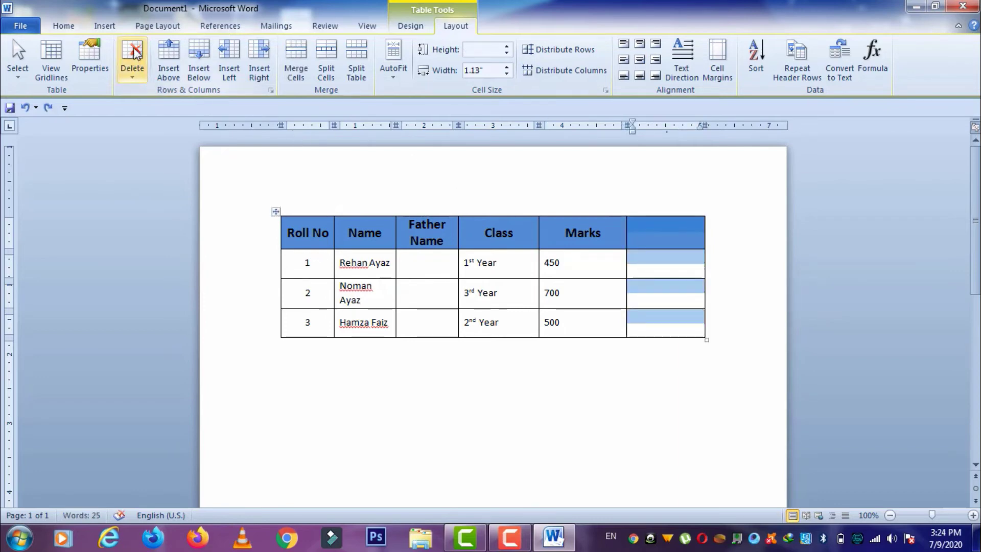
{"action": "left_click", "coordinate": [139, 79]}
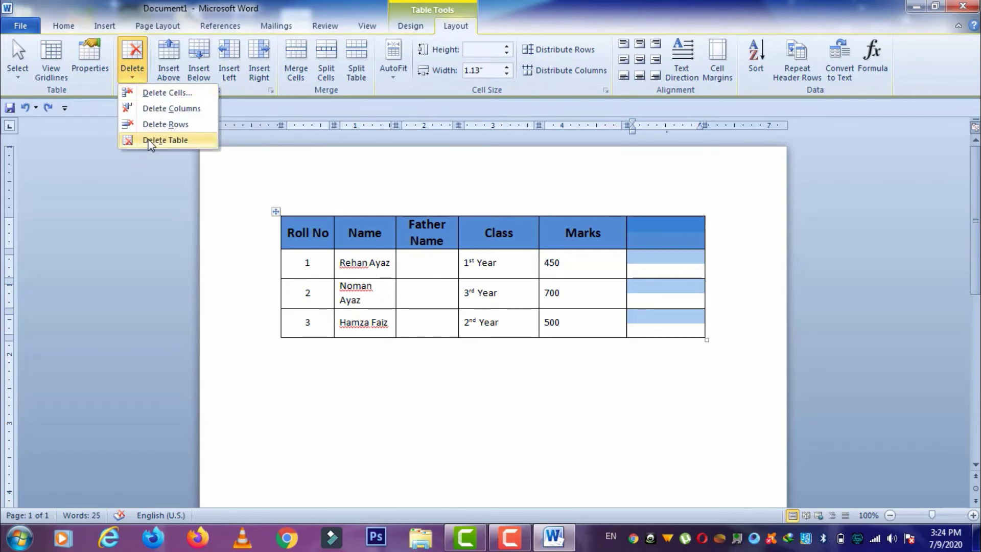
{"action": "left_click", "coordinate": [155, 111]}
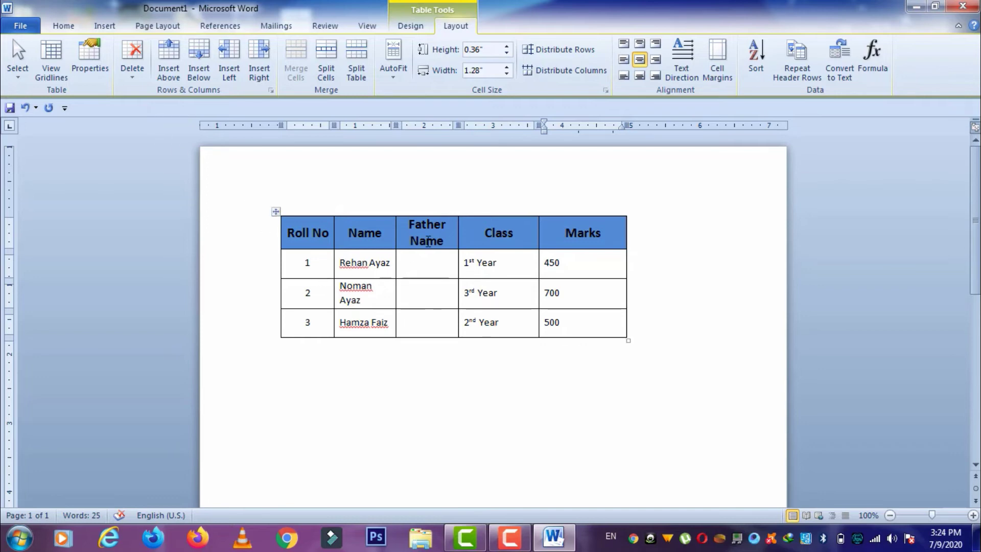
{"action": "left_click_drag", "start_coordinate": [435, 236], "coordinate": [432, 322]}
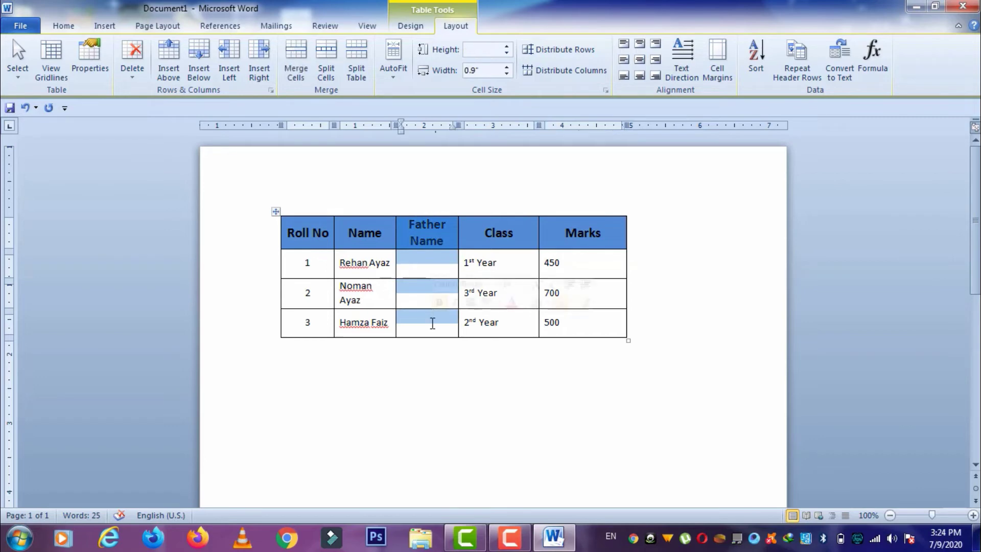
{"action": "key", "text": "BackSpace"}
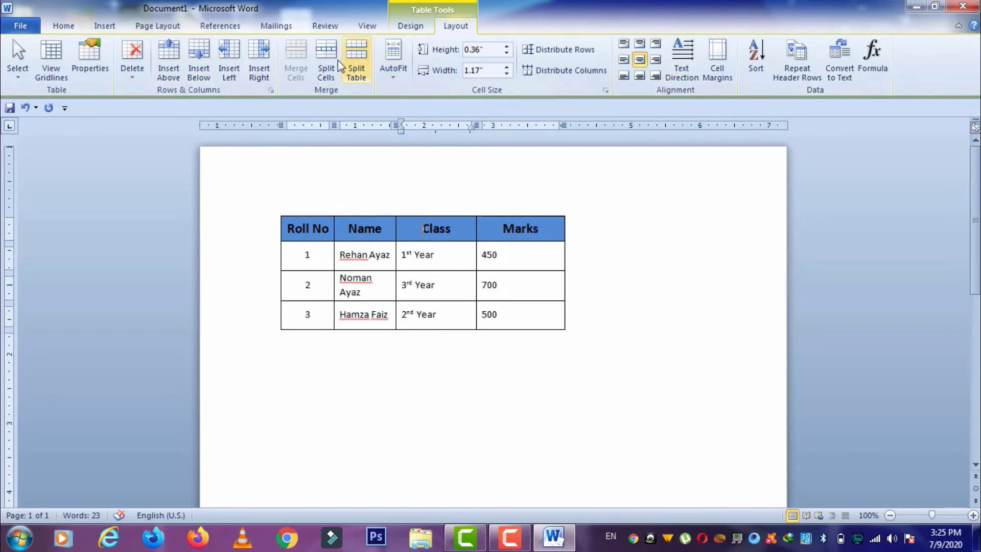
- Show the Table Tools Layout ribbon with the cursor inside the table's Marks column
{"action": "left_click", "coordinate": [410, 26]}
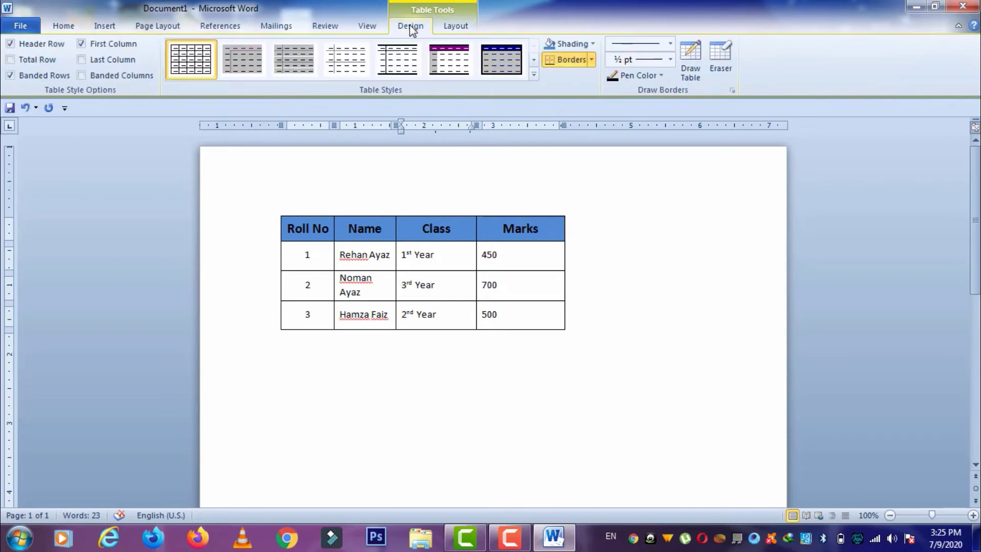
{"action": "left_click", "coordinate": [451, 28]}
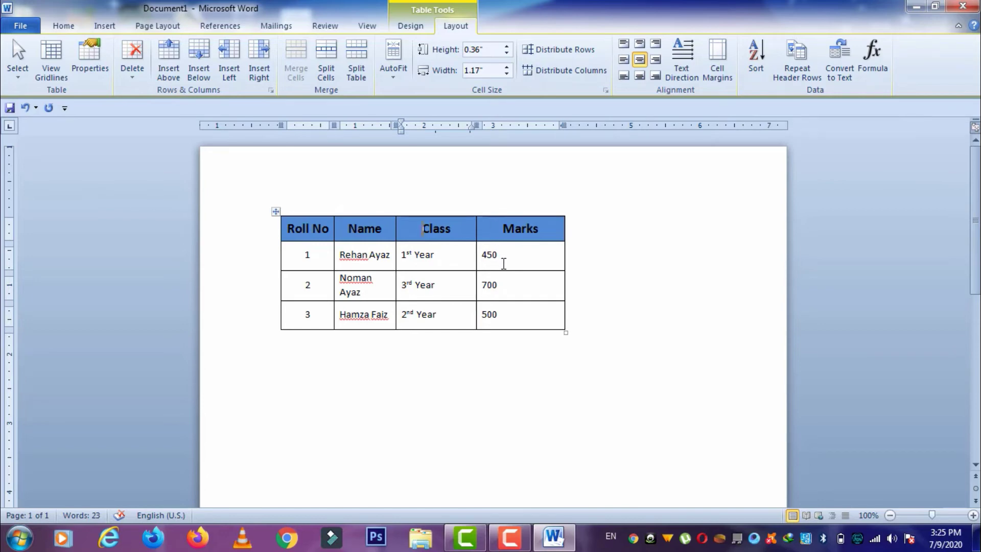
{"action": "left_click", "coordinate": [508, 285]}
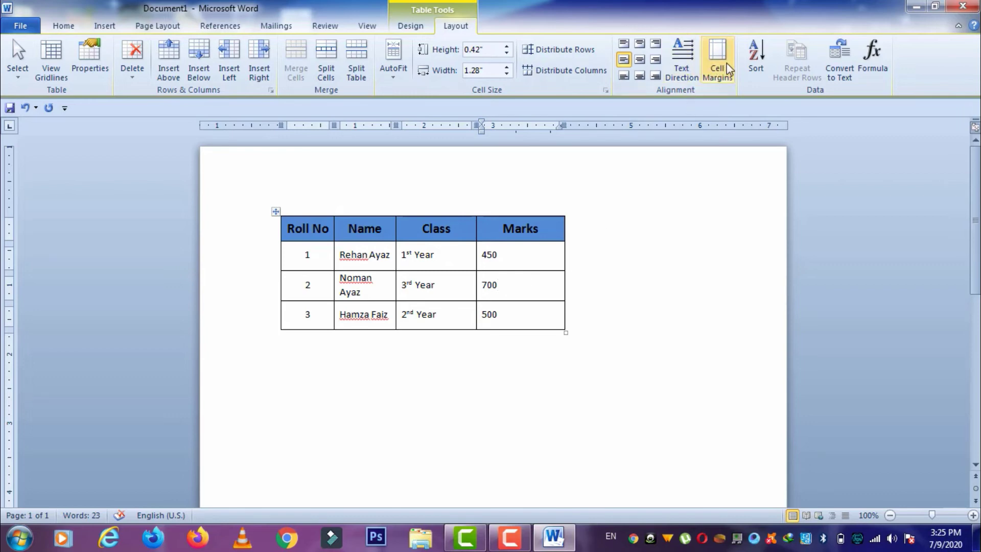
- Sort the table rows by Marks in descending order, putting 700 first
{"action": "left_click", "coordinate": [752, 71]}
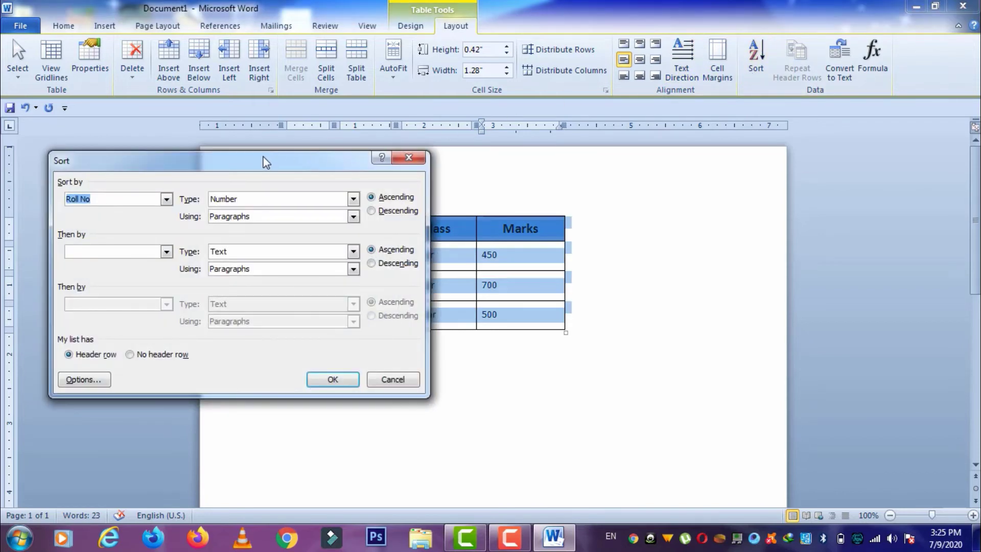
{"action": "left_click_drag", "start_coordinate": [266, 162], "coordinate": [230, 160]}
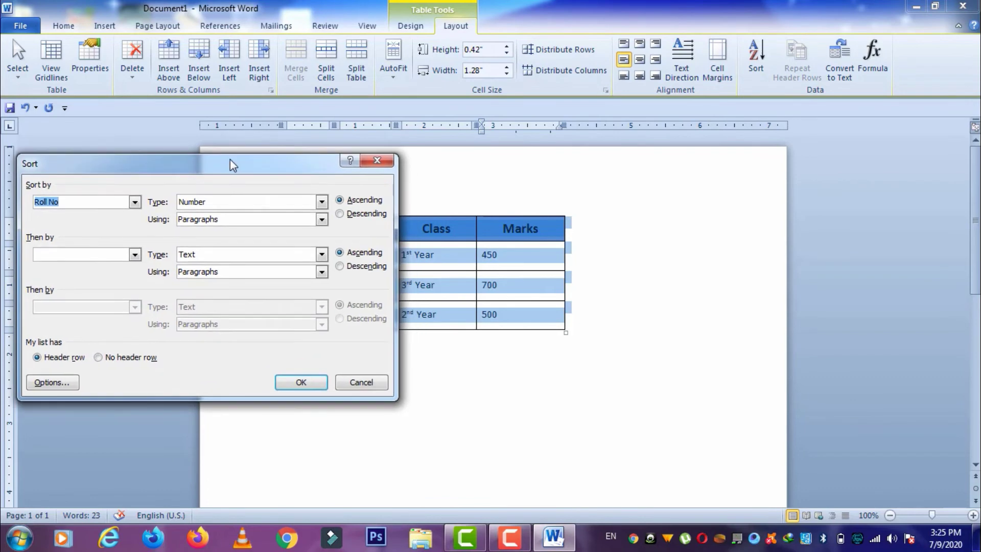
{"action": "left_click", "coordinate": [134, 201]}
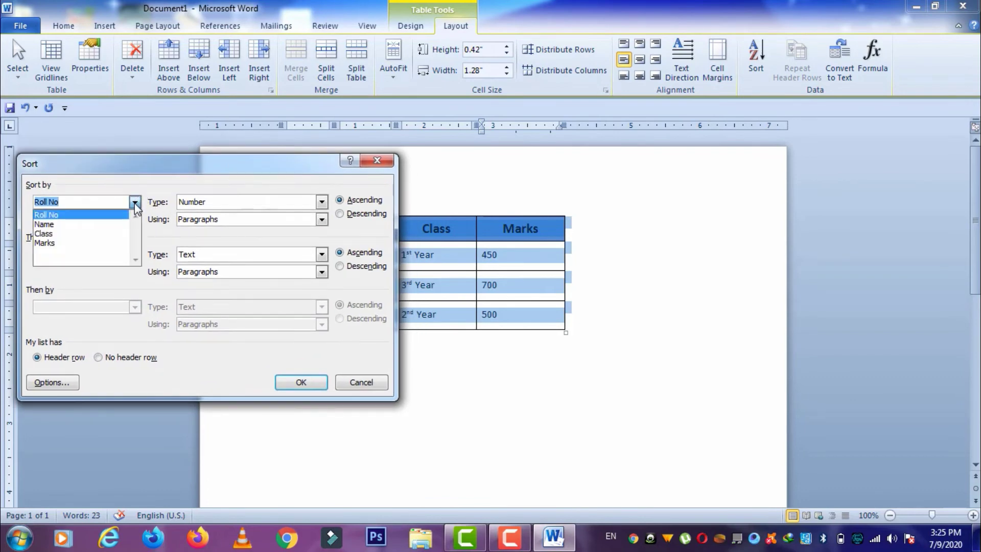
{"action": "left_click", "coordinate": [99, 245]}
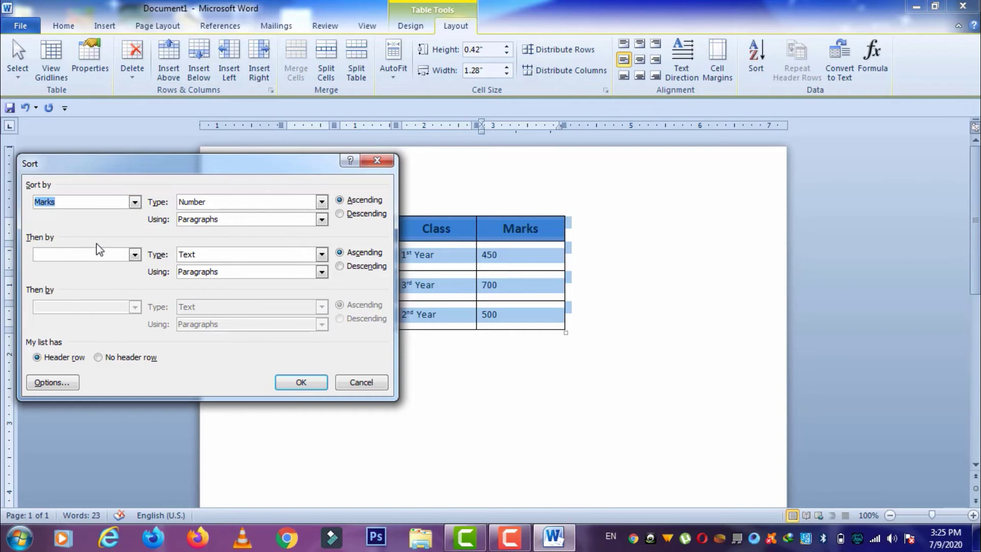
{"action": "left_click", "coordinate": [371, 215]}
{"action": "left_click", "coordinate": [307, 382]}
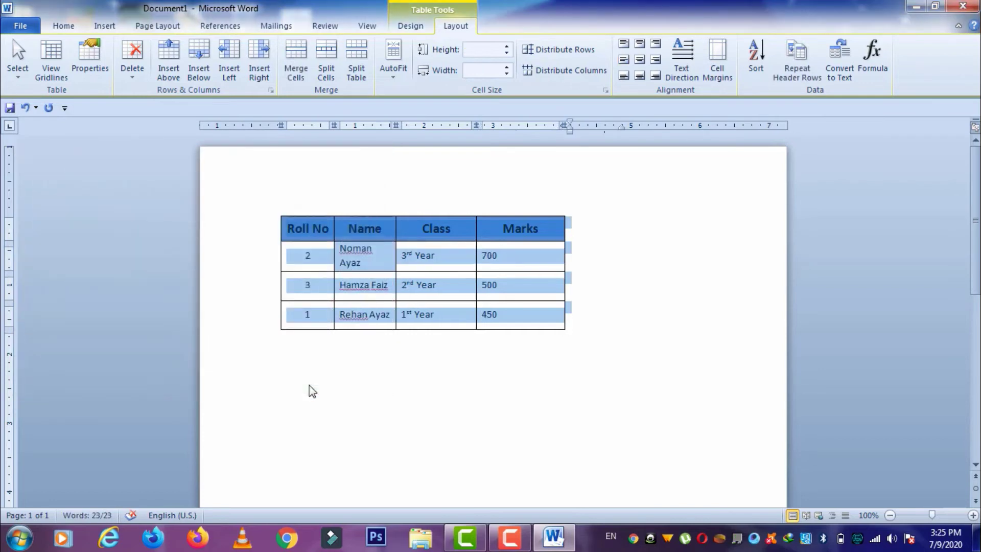
{"action": "left_click", "coordinate": [313, 284]}
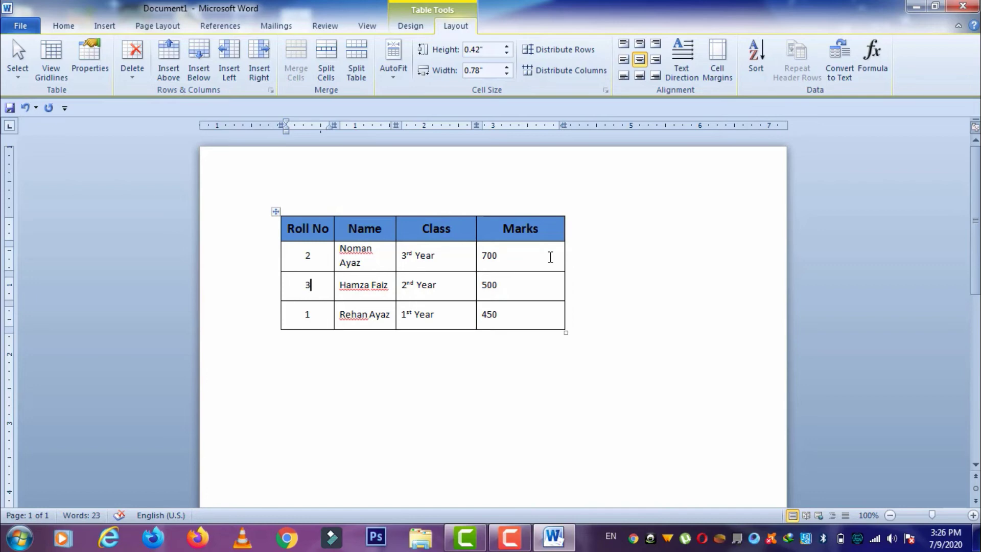
- Undo the Marks sort and re-sort the rows by Class in ascending order
{"action": "key", "text": "ctrl+z"}
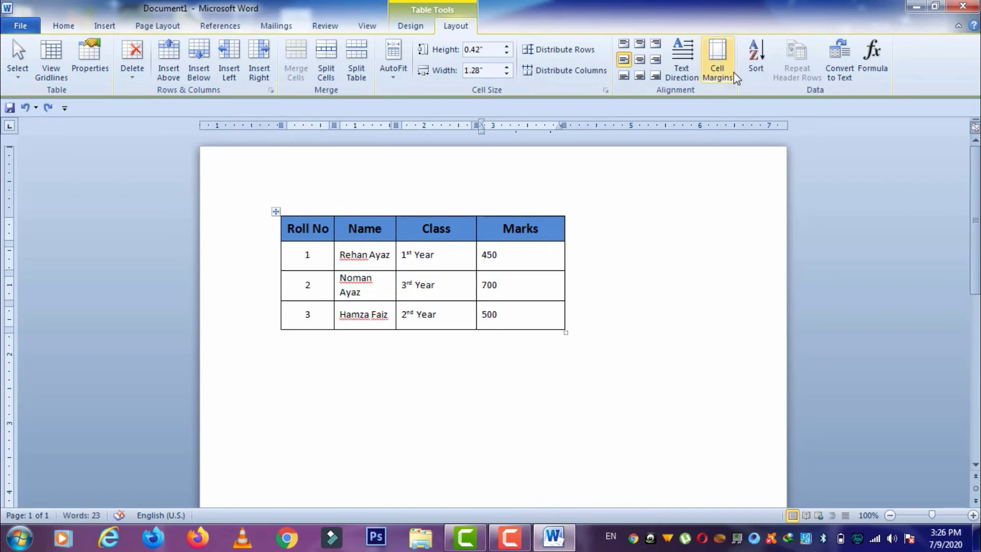
{"action": "left_click", "coordinate": [759, 62]}
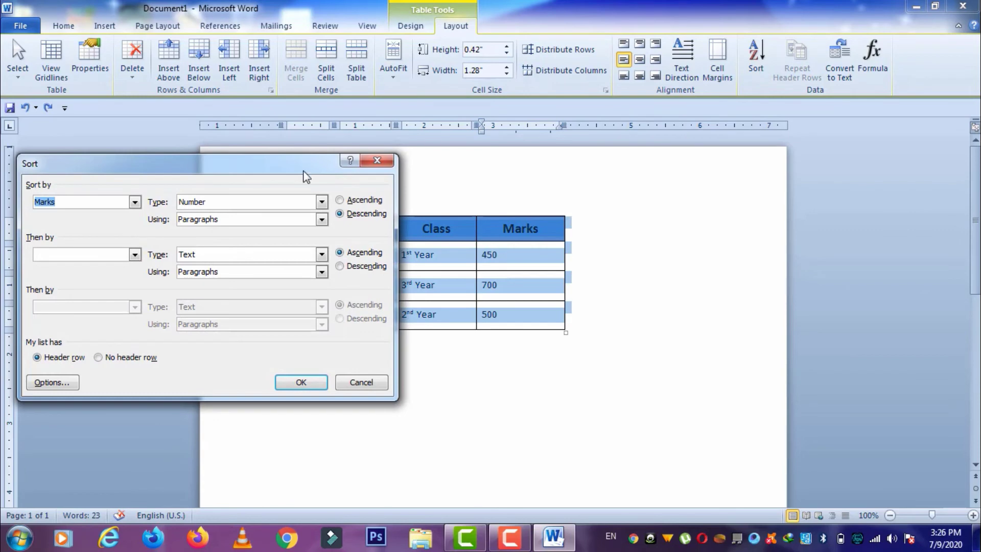
{"action": "left_click", "coordinate": [135, 201]}
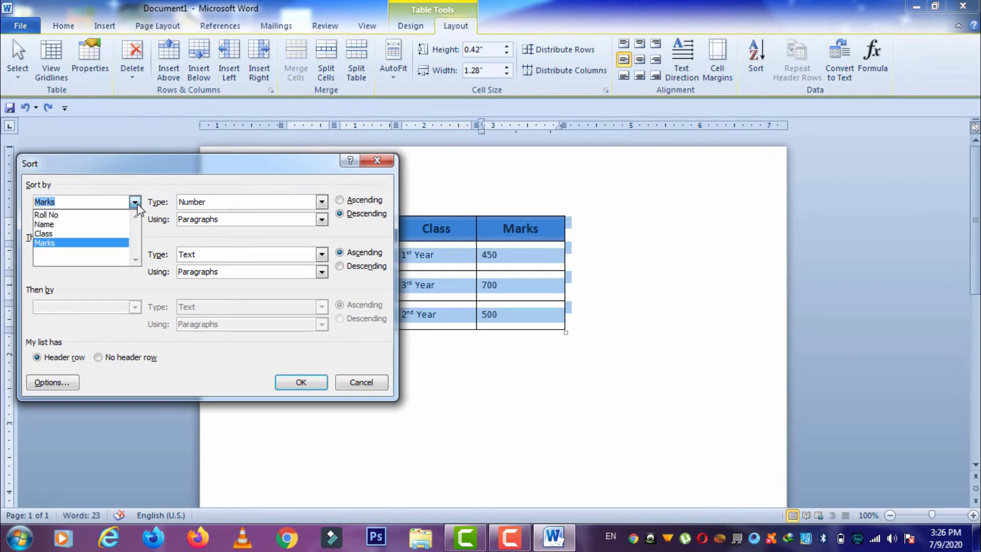
{"action": "left_click", "coordinate": [94, 233]}
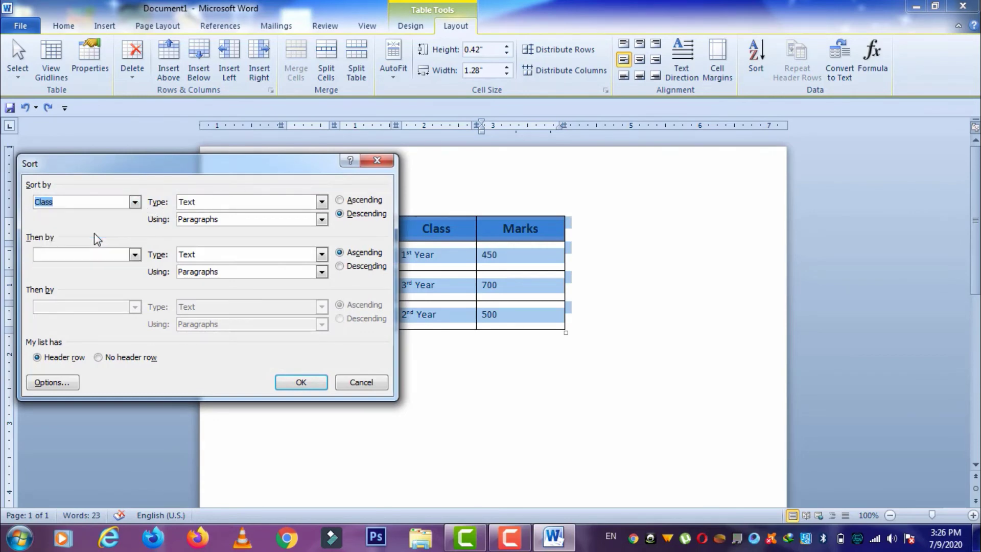
{"action": "left_click", "coordinate": [341, 200]}
{"action": "left_click", "coordinate": [300, 384]}
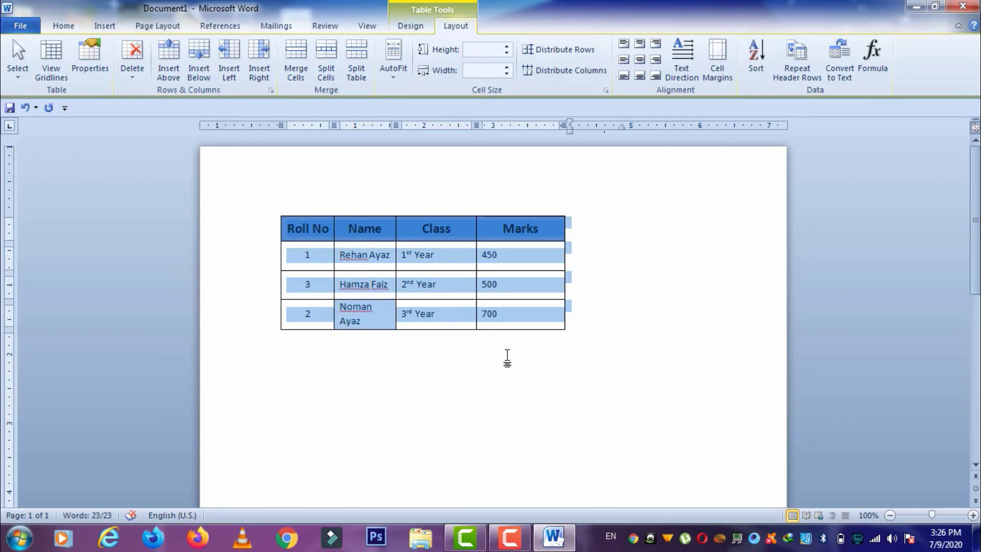
{"action": "left_click", "coordinate": [500, 324]}
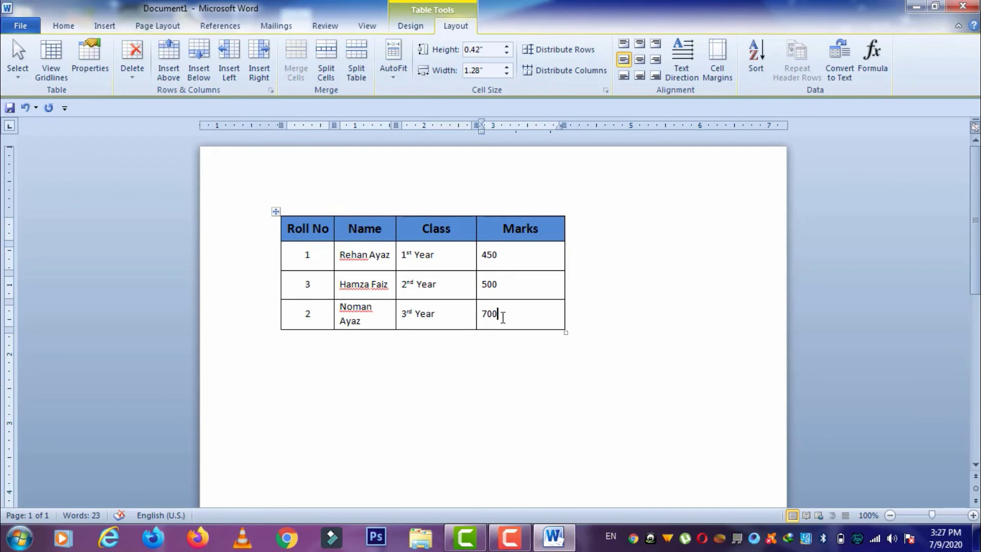
- Add a fourth table row with Roll No 4 and the new student's name
{"action": "key", "text": "Tab"}
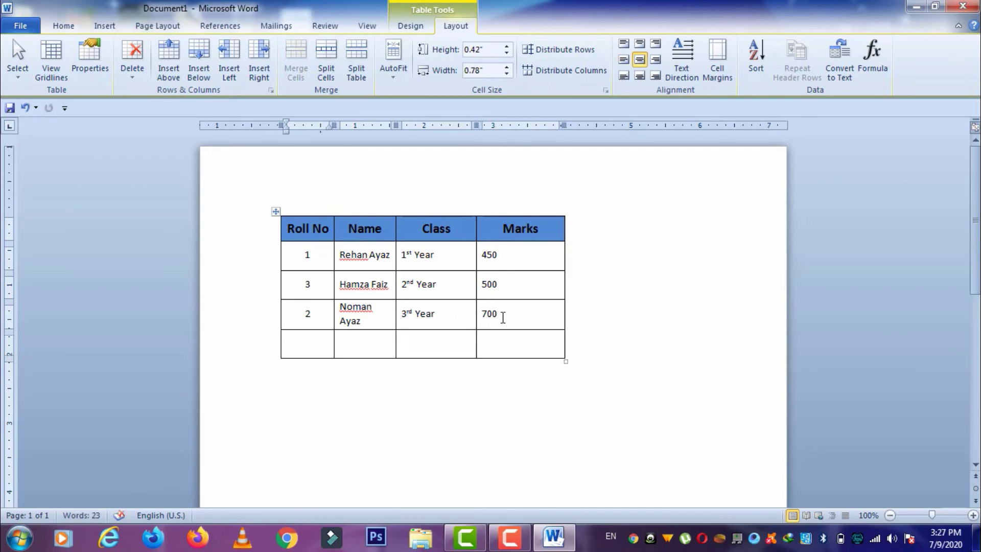
{"action": "type", "text": "4"}
{"action": "key", "text": "Tab"}
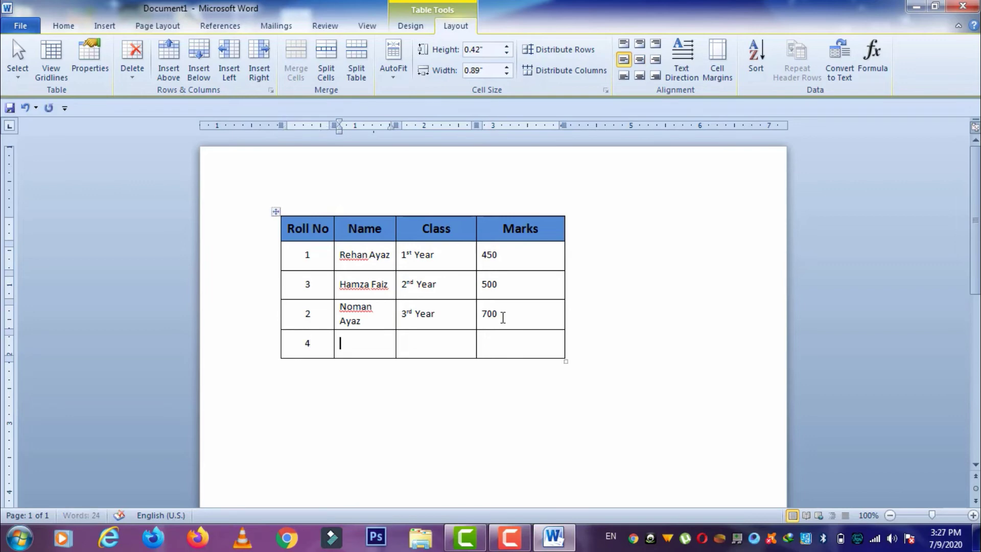
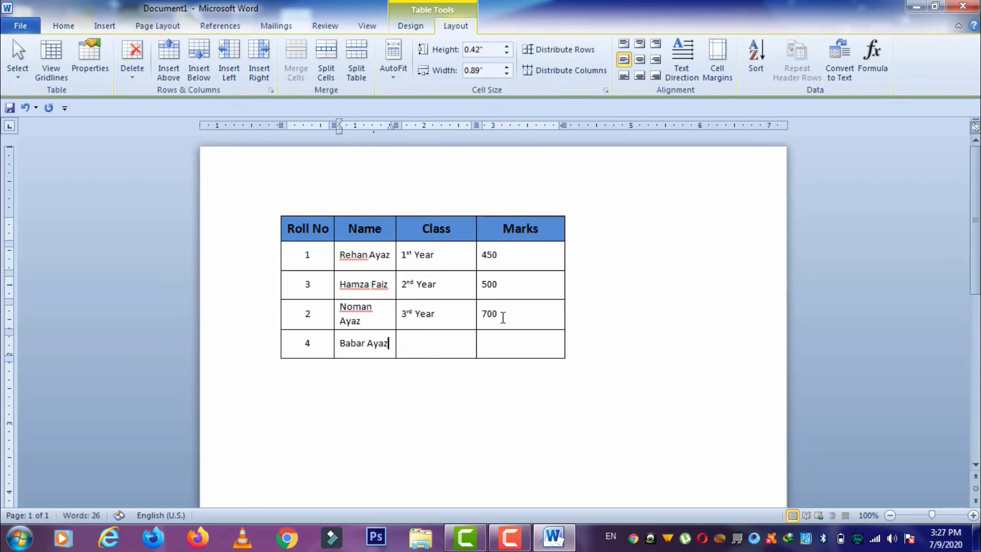
- Centre the new name in its cell, trying text directions before returning to horizontal
{"action": "left_click", "coordinate": [691, 79]}
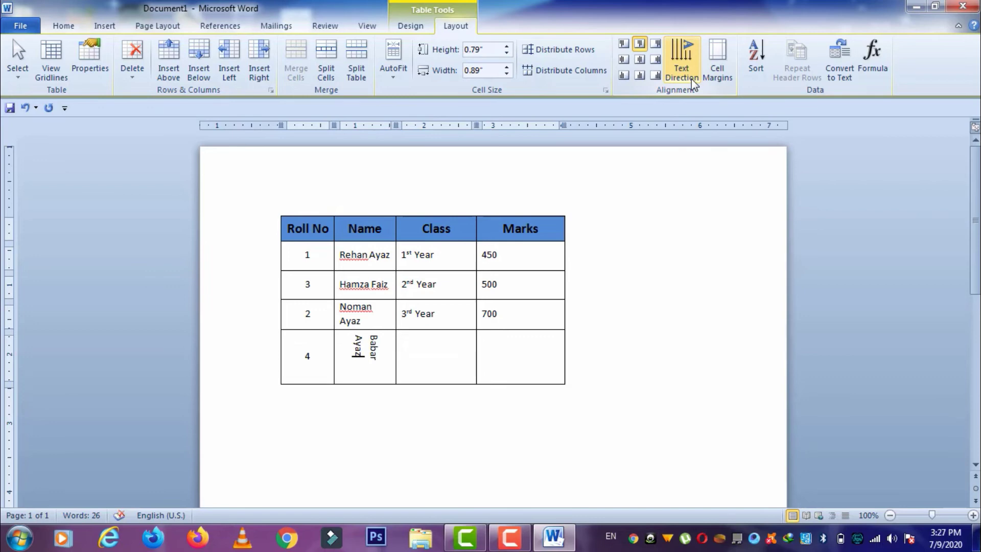
{"action": "left_click", "coordinate": [691, 79]}
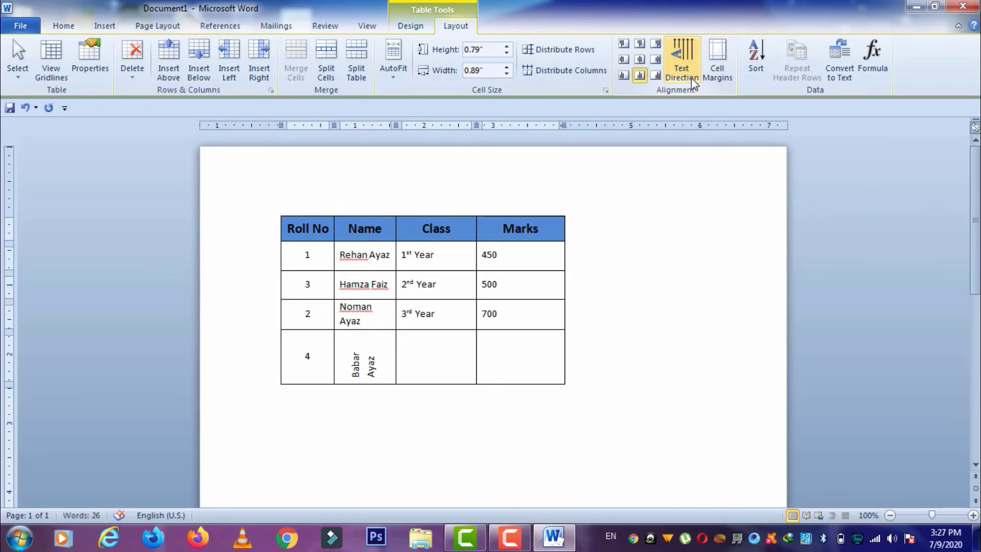
{"action": "left_click", "coordinate": [639, 61]}
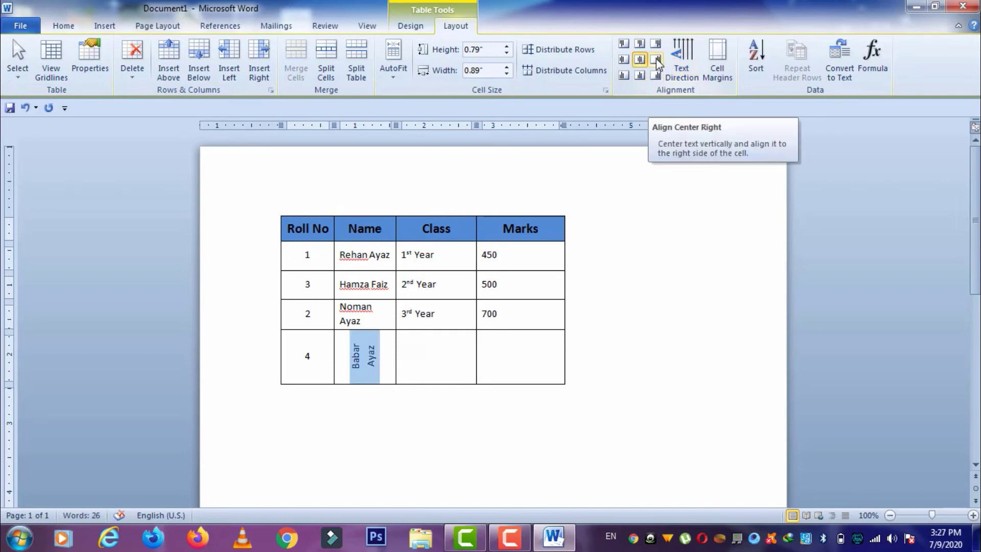
{"action": "left_click", "coordinate": [687, 73]}
{"action": "left_click", "coordinate": [687, 73]}
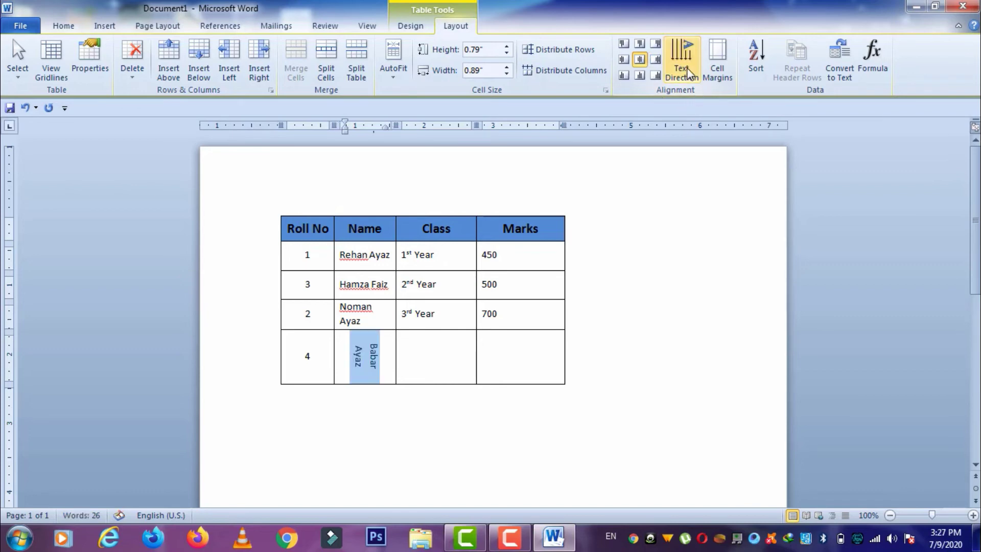
{"action": "left_click", "coordinate": [687, 73]}
{"action": "left_click", "coordinate": [687, 73]}
{"action": "left_click", "coordinate": [687, 73]}
{"action": "left_click", "coordinate": [688, 73]}
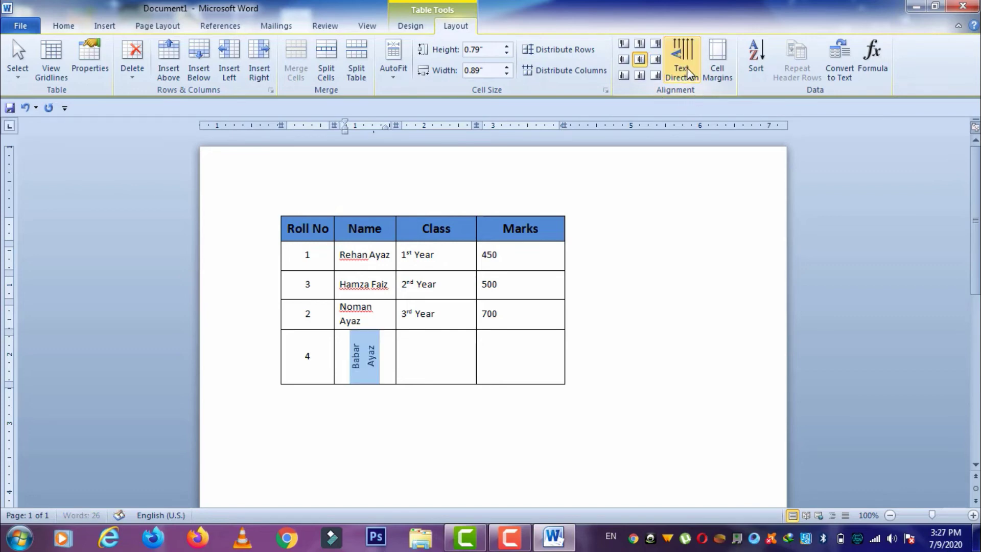
{"action": "left_click", "coordinate": [687, 73]}
{"action": "left_click", "coordinate": [687, 73]}
{"action": "left_click", "coordinate": [687, 73]}
{"action": "left_click", "coordinate": [687, 73]}
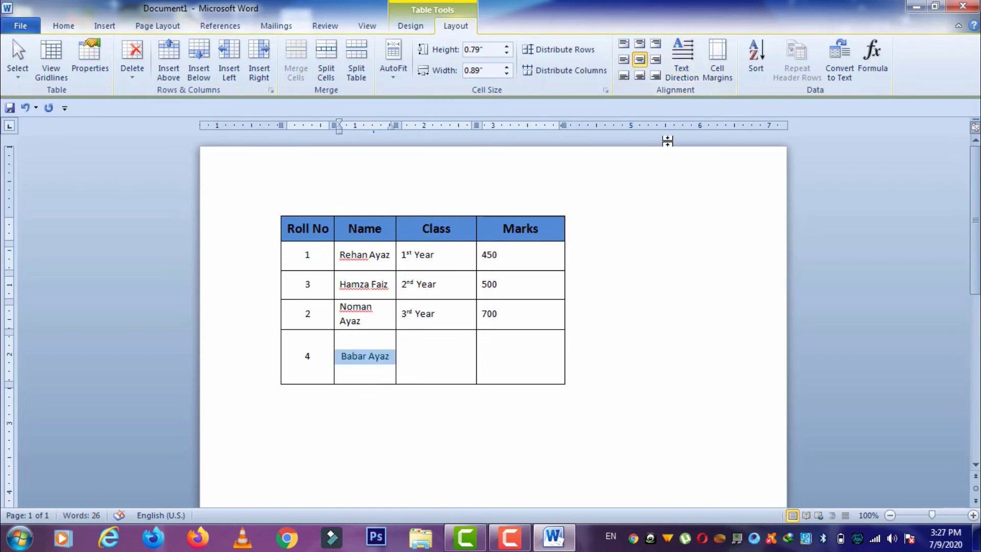
{"action": "left_click", "coordinate": [728, 77]}
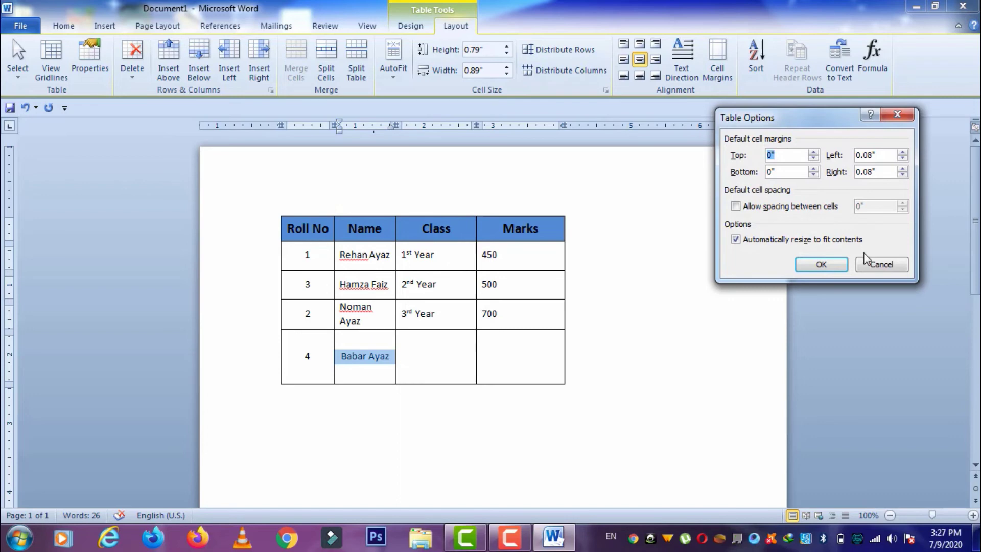
- Cancel the cell margins dialog, select the whole table, and switch to table Design tools
{"action": "left_click", "coordinate": [876, 264]}
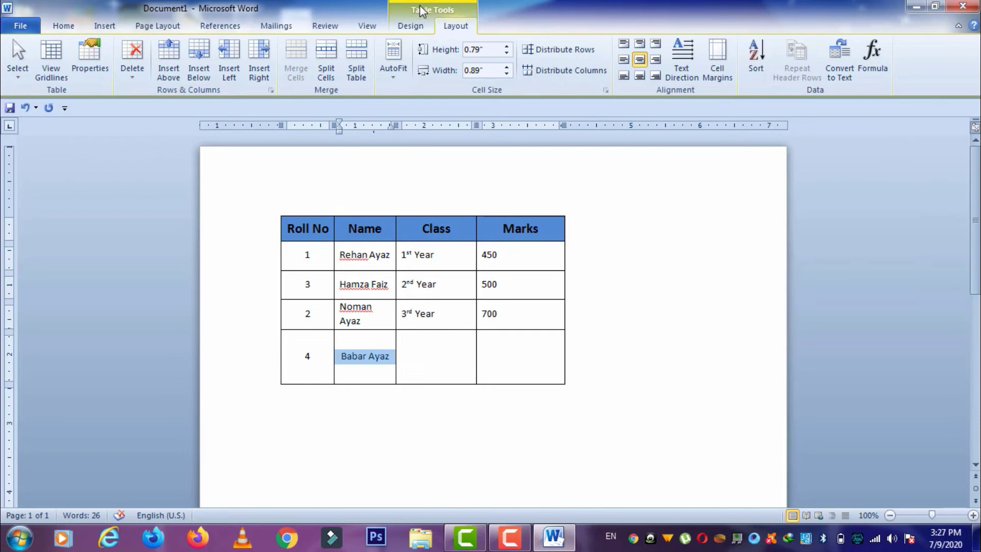
{"action": "left_click", "coordinate": [443, 251]}
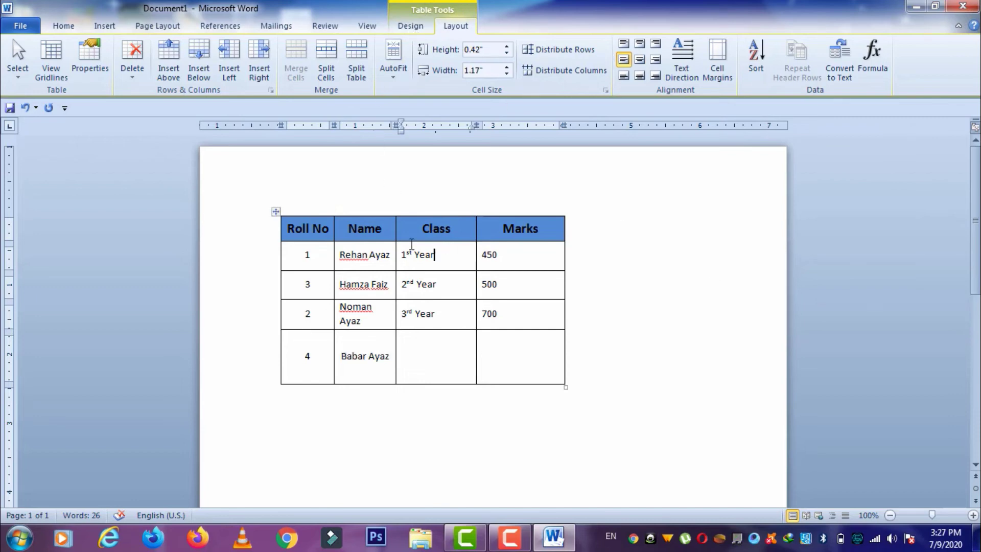
{"action": "left_click", "coordinate": [276, 211]}
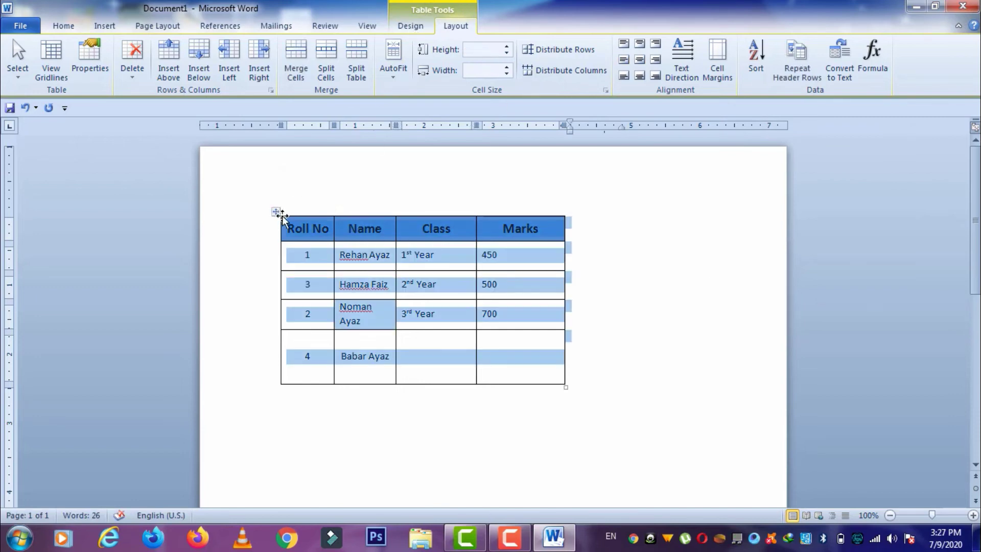
{"action": "left_click", "coordinate": [407, 26]}
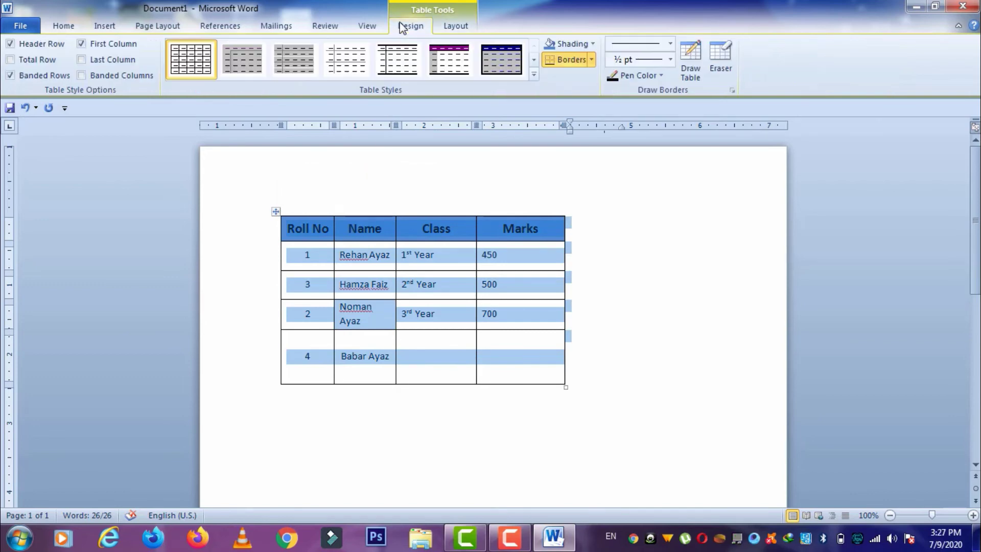
{"action": "left_click", "coordinate": [533, 74]}
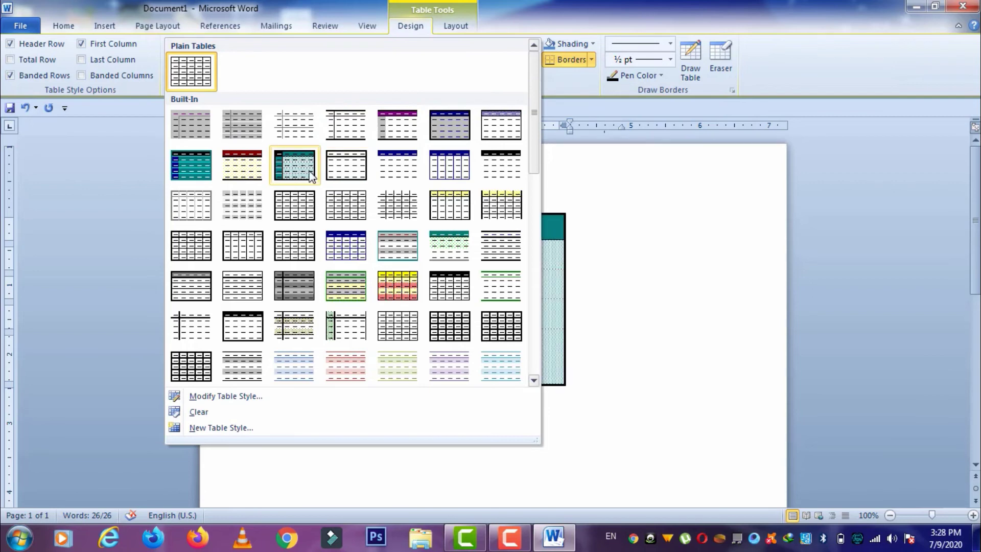
{"action": "left_click", "coordinate": [705, 260]}
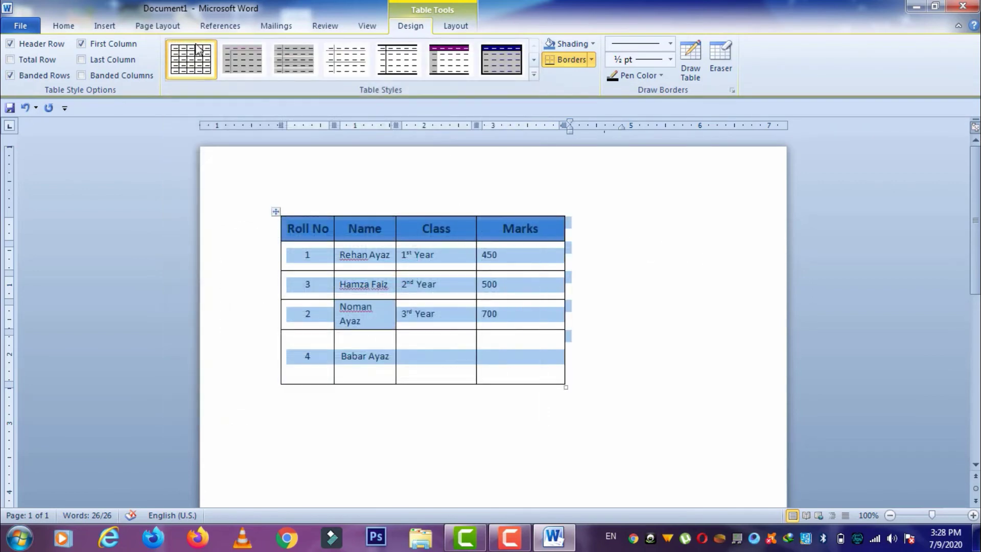
{"action": "left_click", "coordinate": [70, 27]}
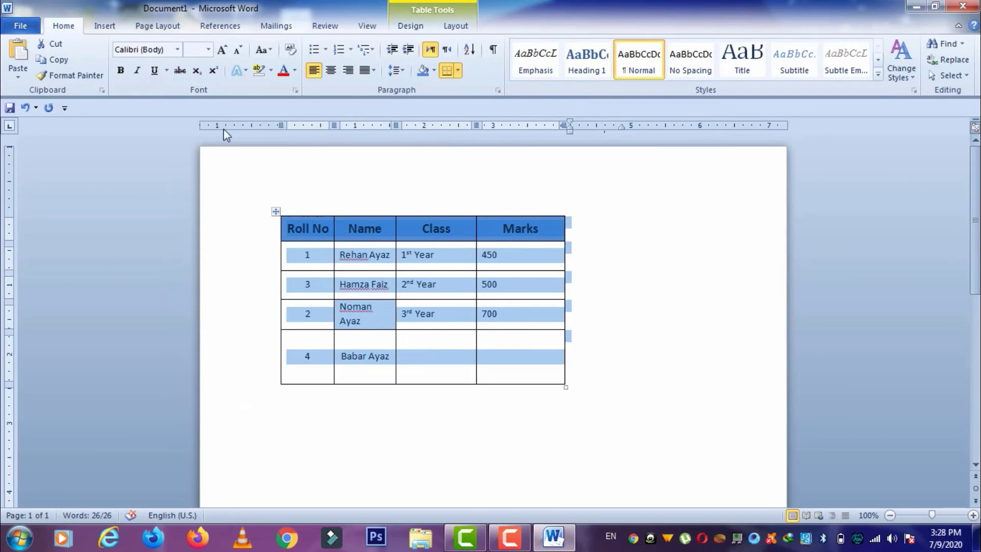
{"action": "left_click", "coordinate": [348, 70]}
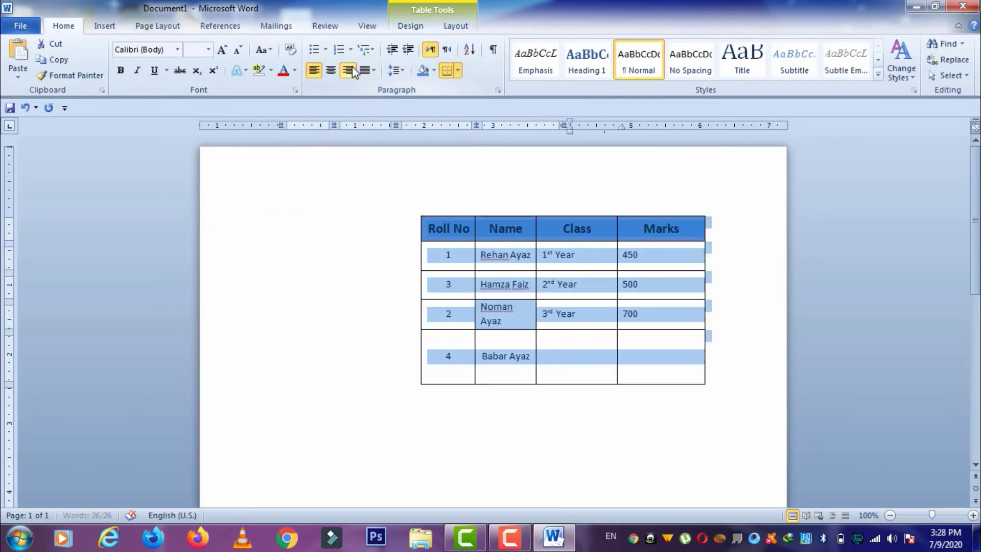
{"action": "left_click", "coordinate": [404, 26]}
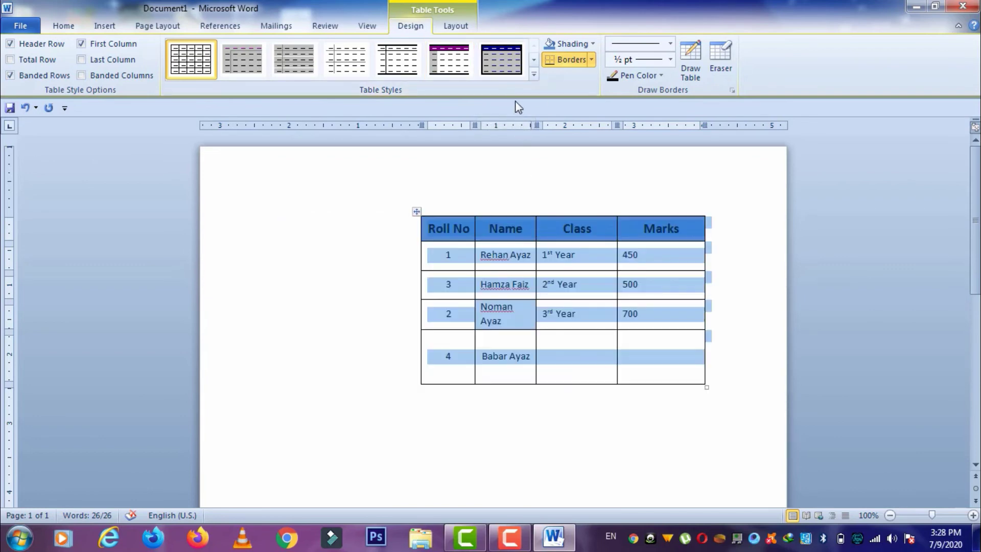
{"action": "left_click", "coordinate": [533, 74]}
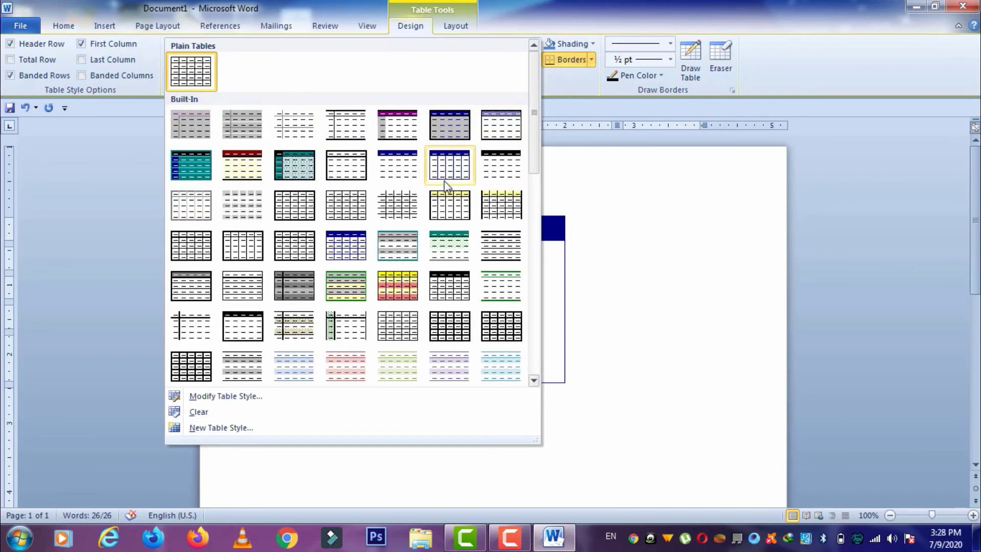
{"action": "left_click", "coordinate": [394, 281]}
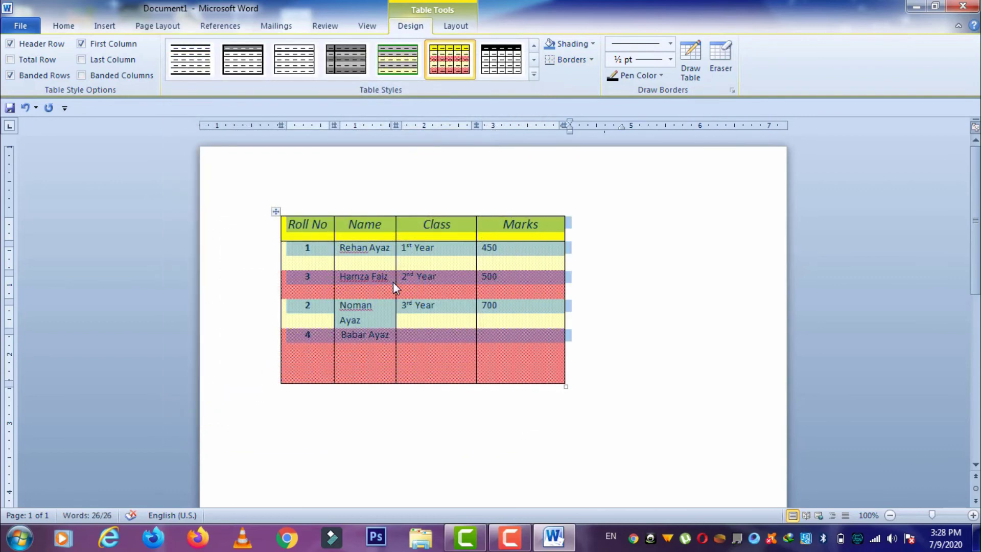
{"action": "left_click", "coordinate": [501, 354]}
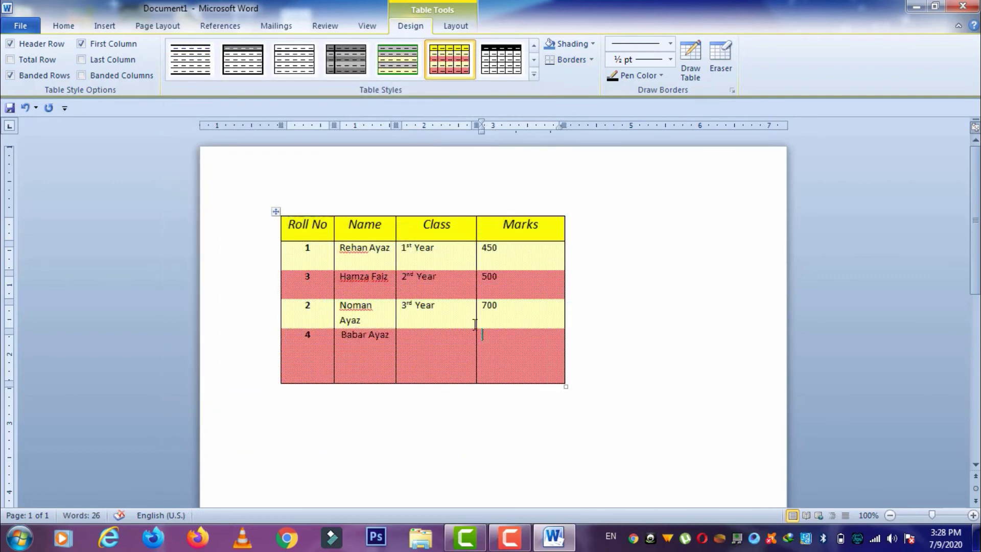
{"action": "key", "text": "ctrl+a"}
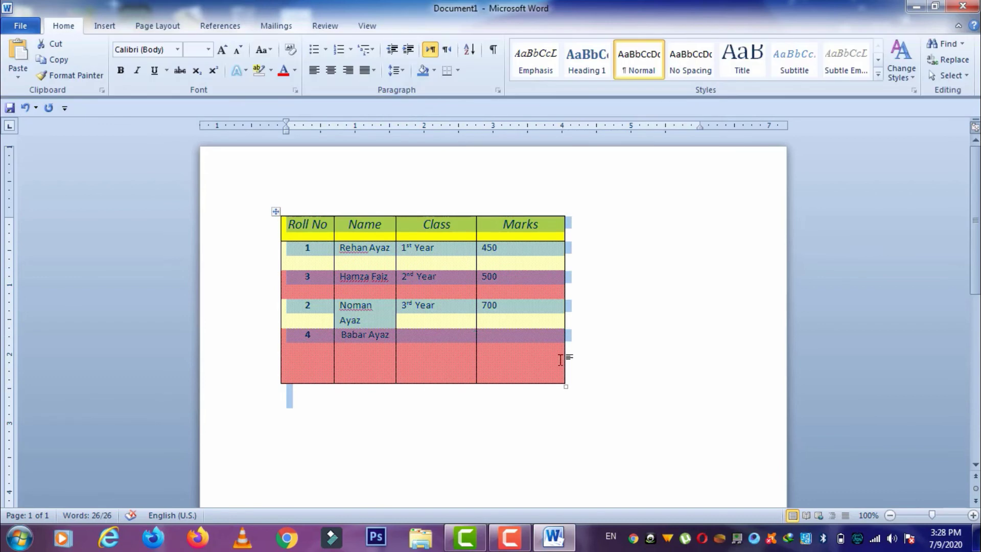
{"action": "left_click", "coordinate": [534, 371]}
{"action": "left_click", "coordinate": [277, 211]}
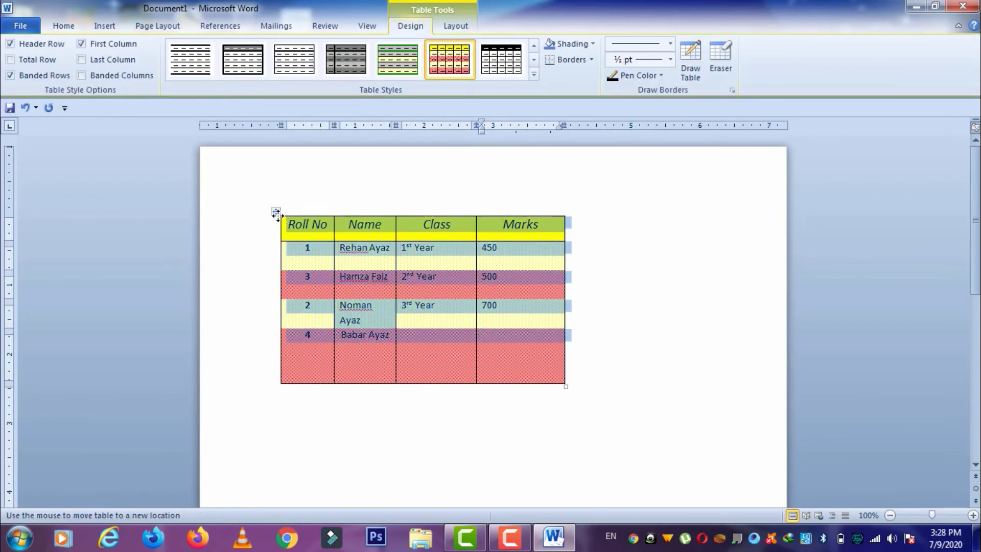
{"action": "left_click", "coordinate": [534, 75]}
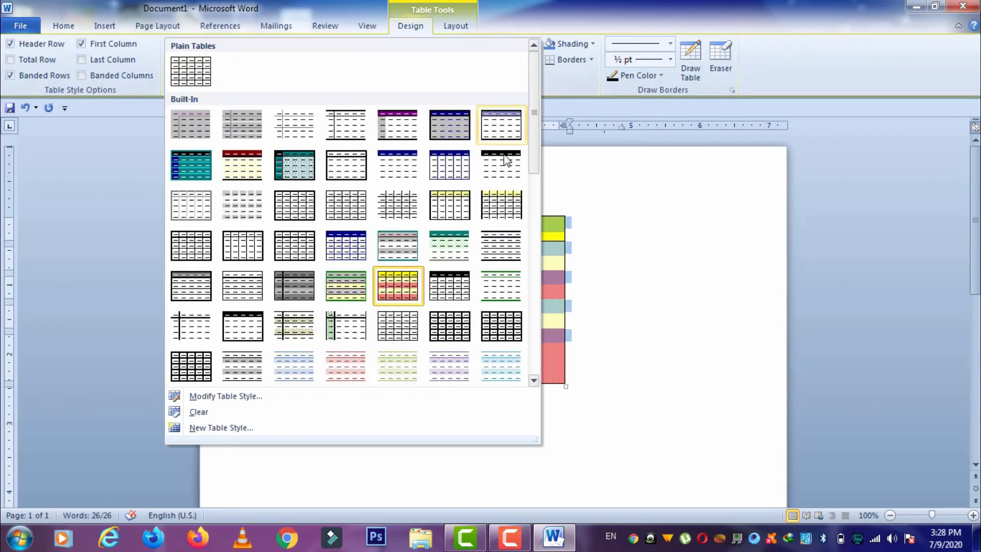
{"action": "scroll", "coordinate": [483, 271], "scroll_direction": "down", "scroll_amount": 3}
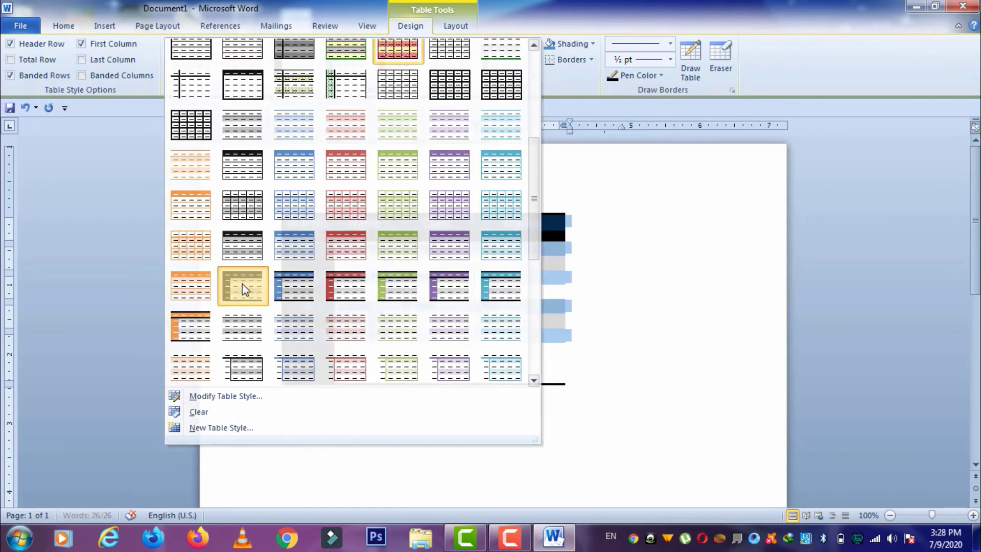
{"action": "left_click", "coordinate": [243, 283]}
{"action": "left_click", "coordinate": [544, 362]}
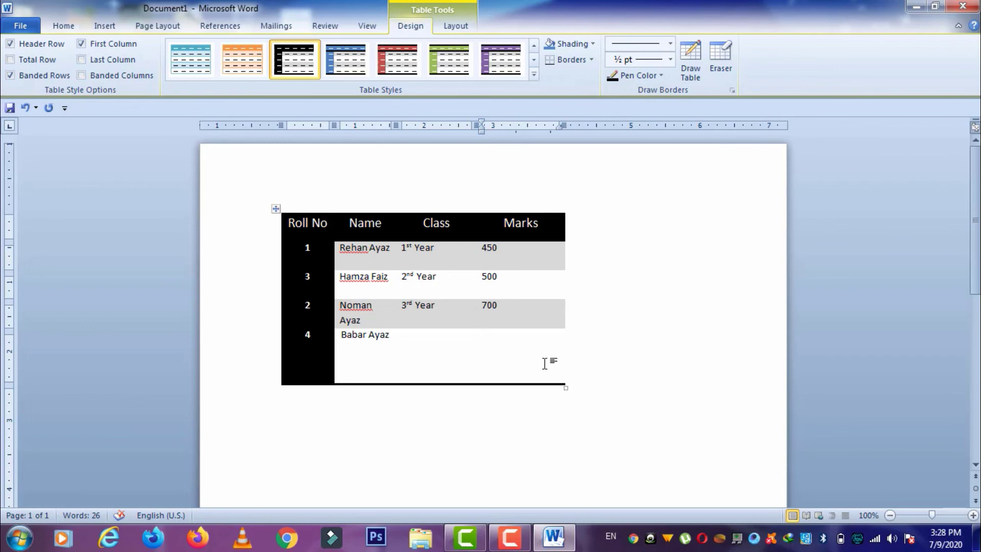
{"action": "key", "text": "ctrl+z"}
{"action": "key", "text": "ctrl+z"}
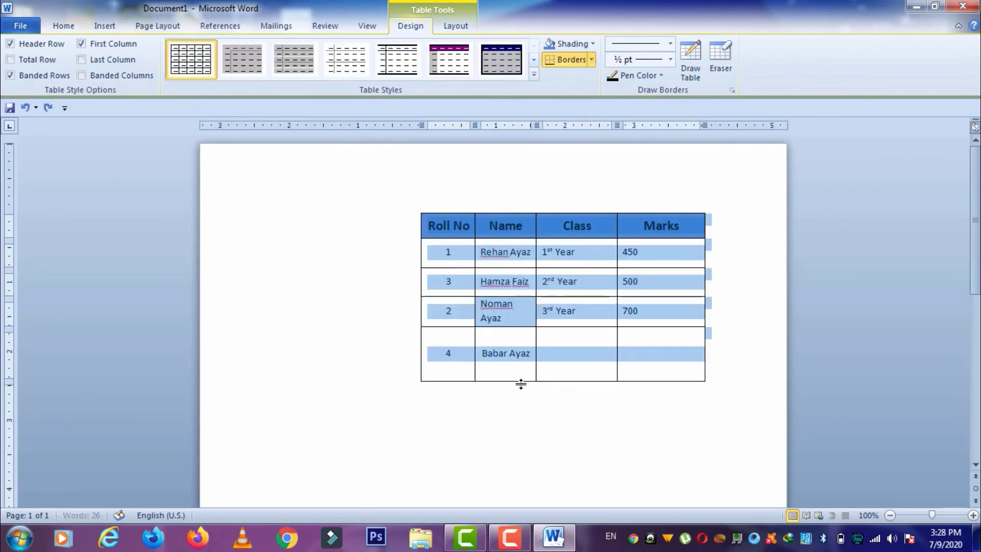
- Shorten the last table row and centre the whole table on the page
{"action": "left_click", "coordinate": [644, 373]}
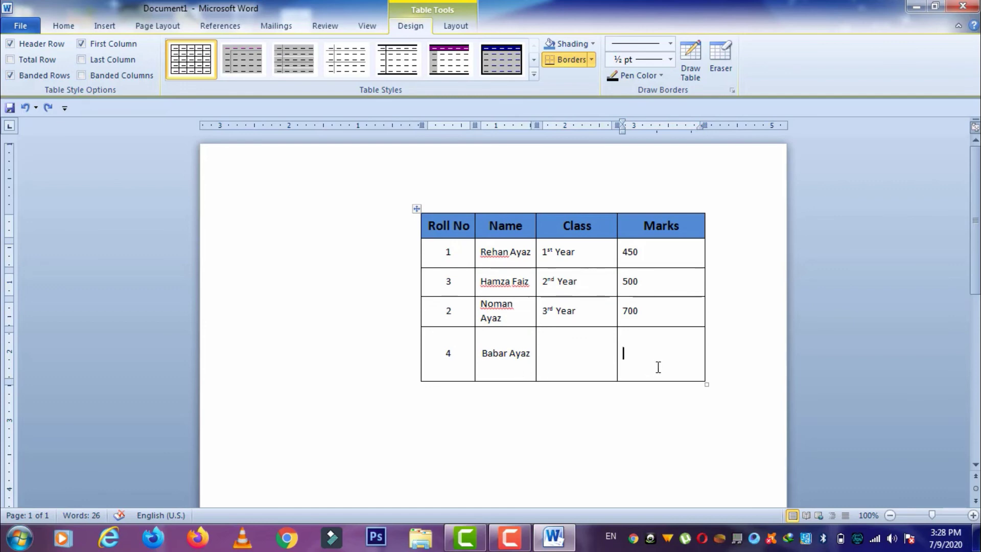
{"action": "left_click_drag", "start_coordinate": [665, 380], "coordinate": [662, 346]}
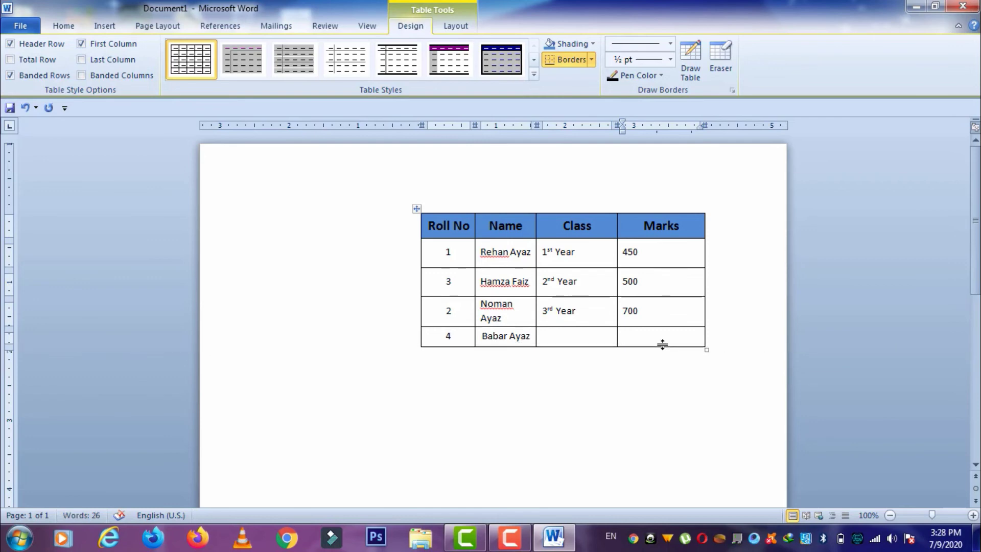
{"action": "left_click", "coordinate": [415, 208]}
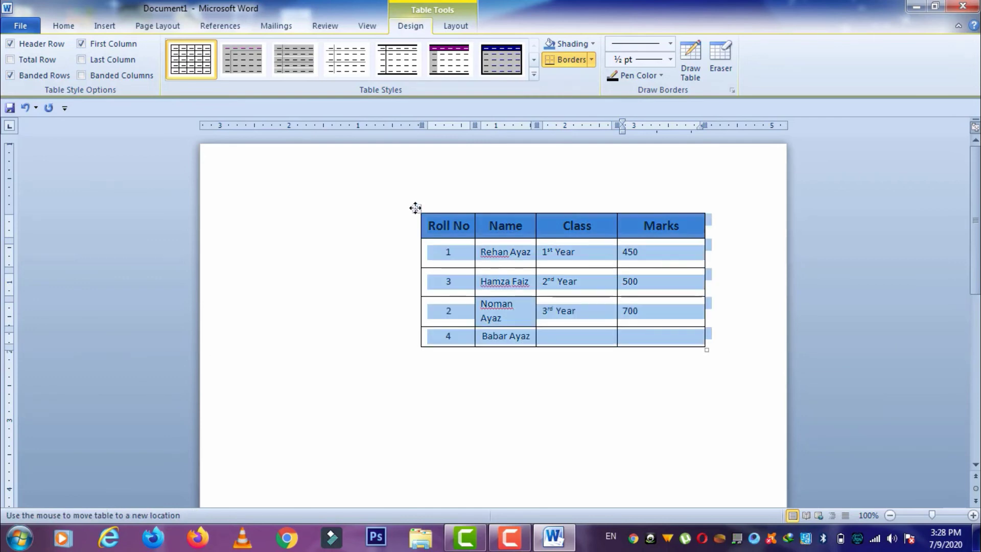
{"action": "left_click", "coordinate": [85, 25]}
{"action": "left_click", "coordinate": [82, 23]}
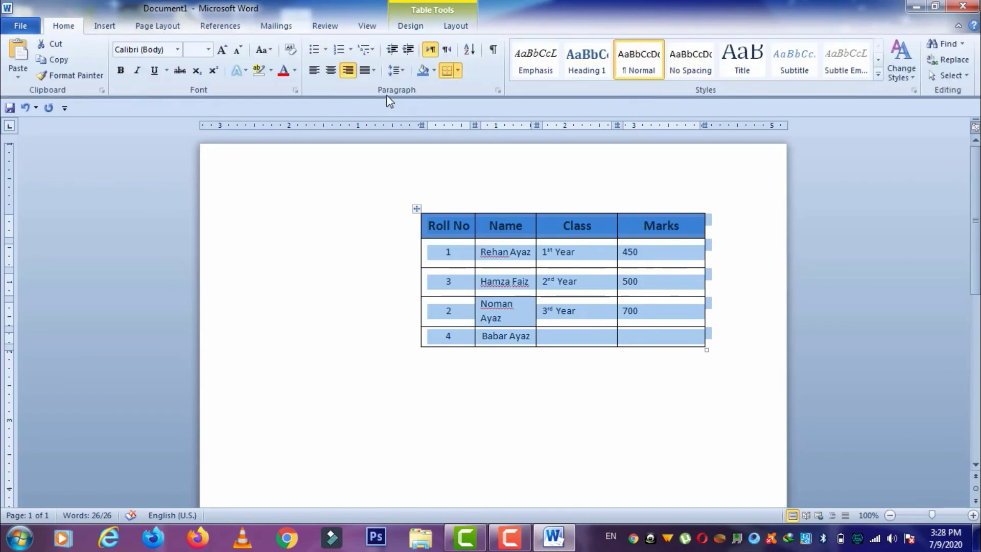
{"action": "left_click", "coordinate": [330, 71]}
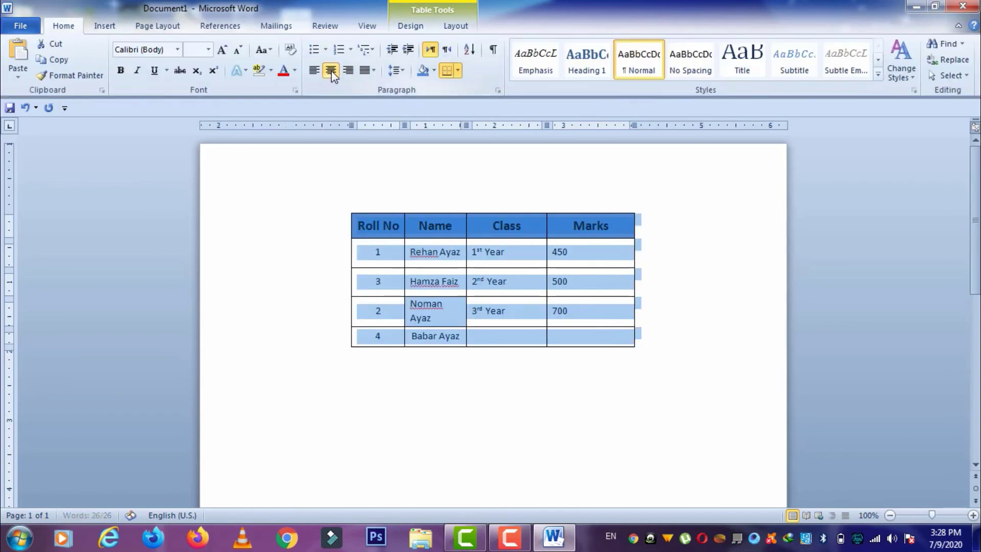
{"action": "left_click", "coordinate": [555, 341]}
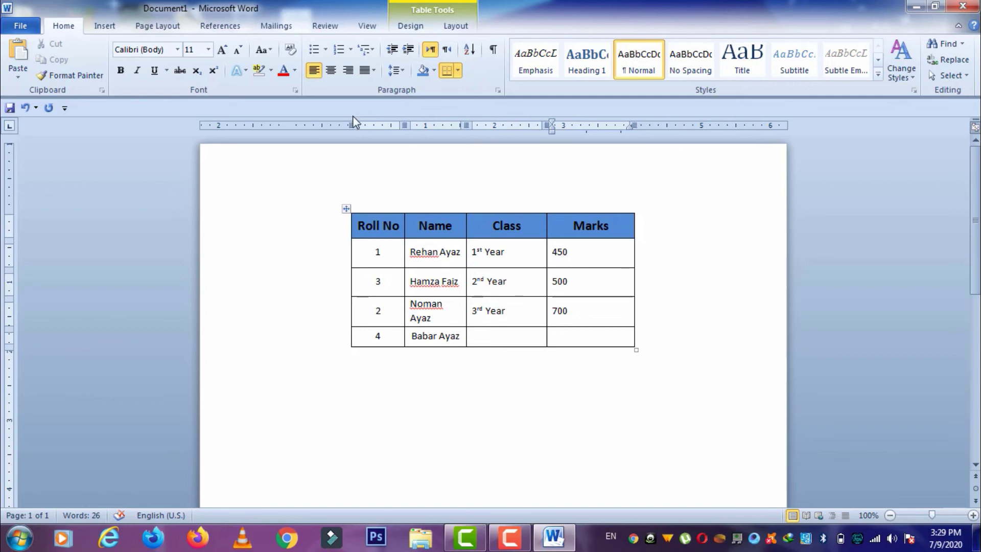
- Select the whole marks table and bring up the table Layout tools
{"action": "left_click", "coordinate": [428, 226]}
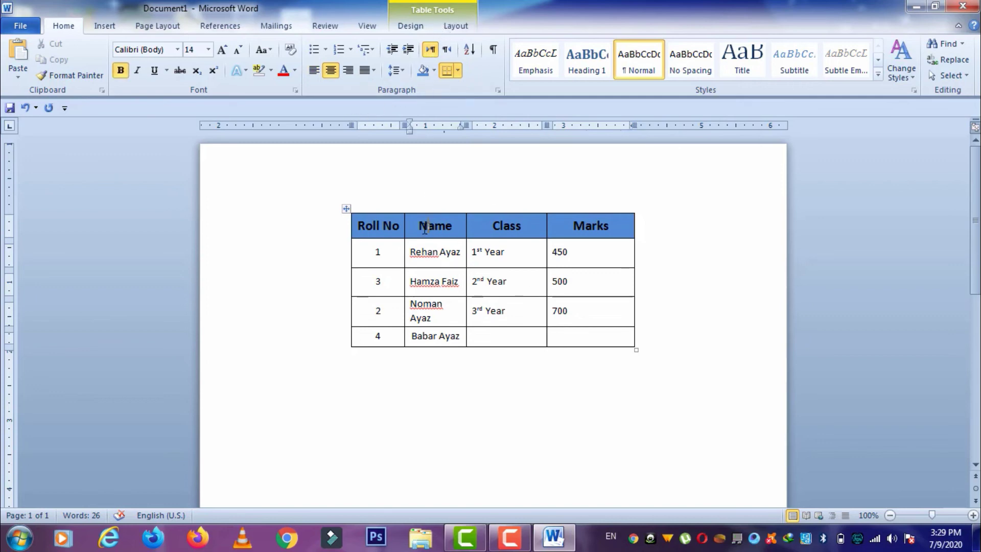
{"action": "left_click", "coordinate": [346, 210]}
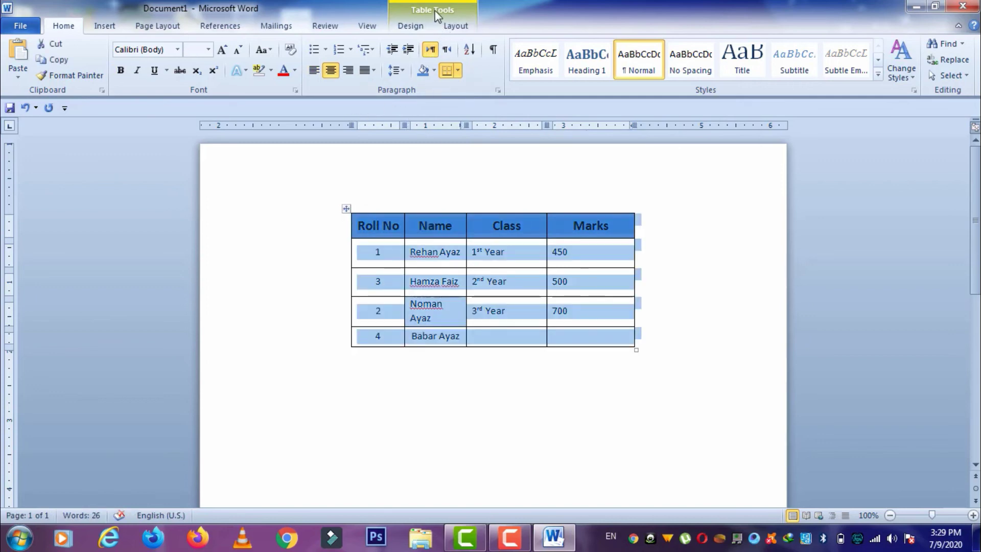
{"action": "left_click", "coordinate": [453, 27]}
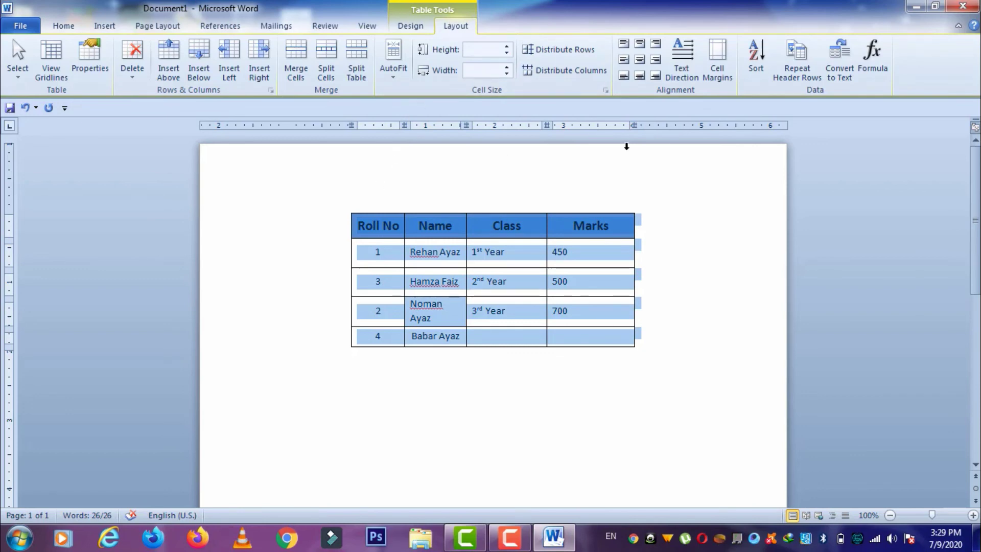
- Apply AutoFit Contents, then AutoFit Window so the four columns span the page
{"action": "left_click", "coordinate": [395, 77]}
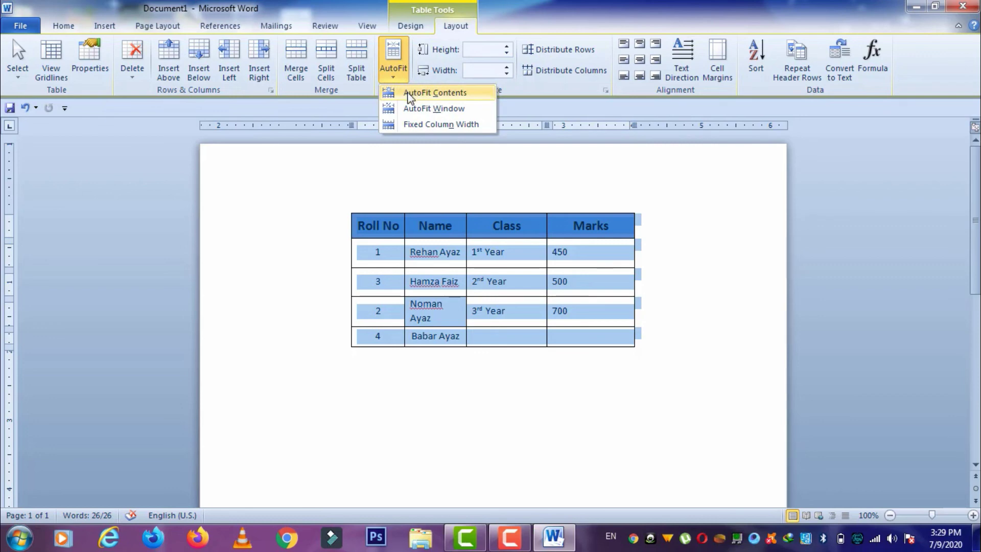
{"action": "left_click", "coordinate": [408, 93]}
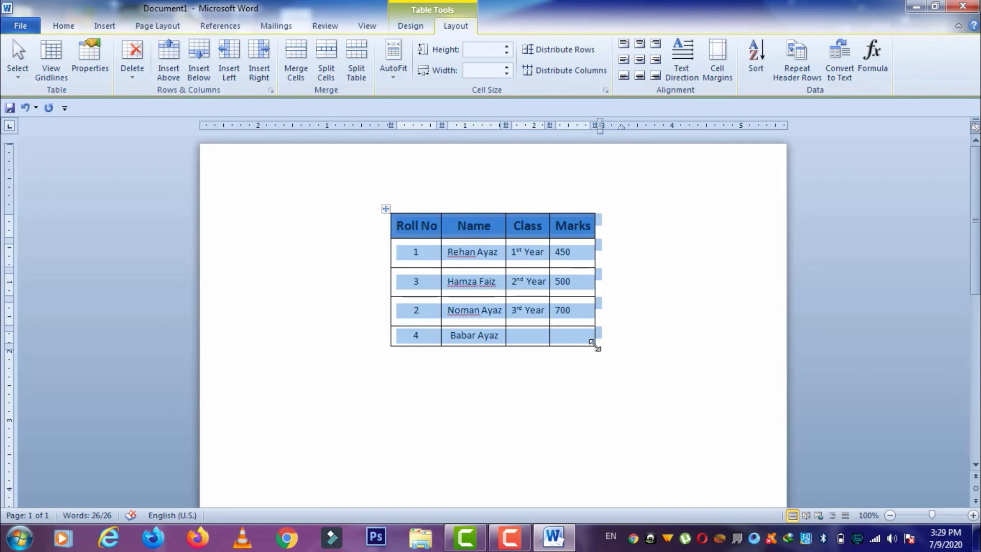
{"action": "left_click", "coordinate": [394, 66]}
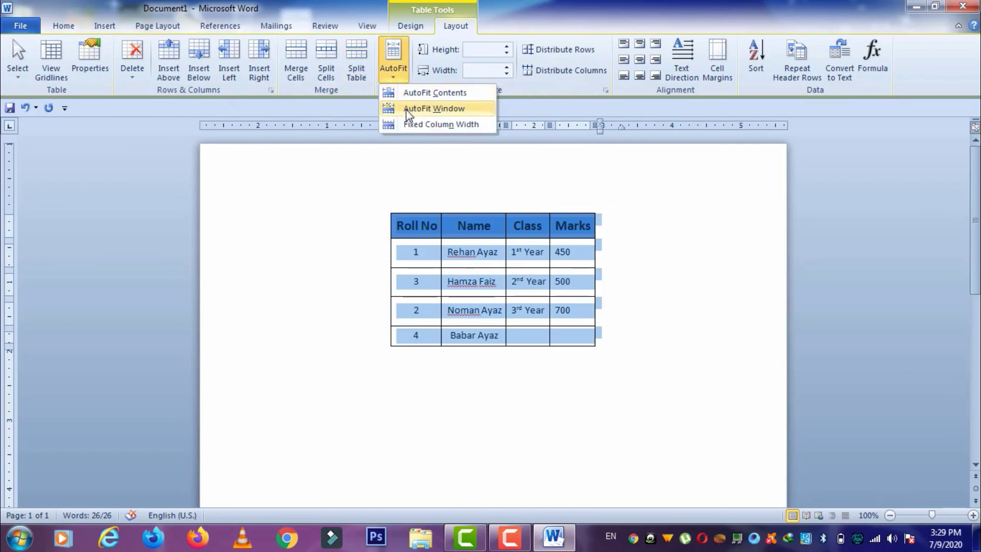
{"action": "left_click", "coordinate": [409, 113]}
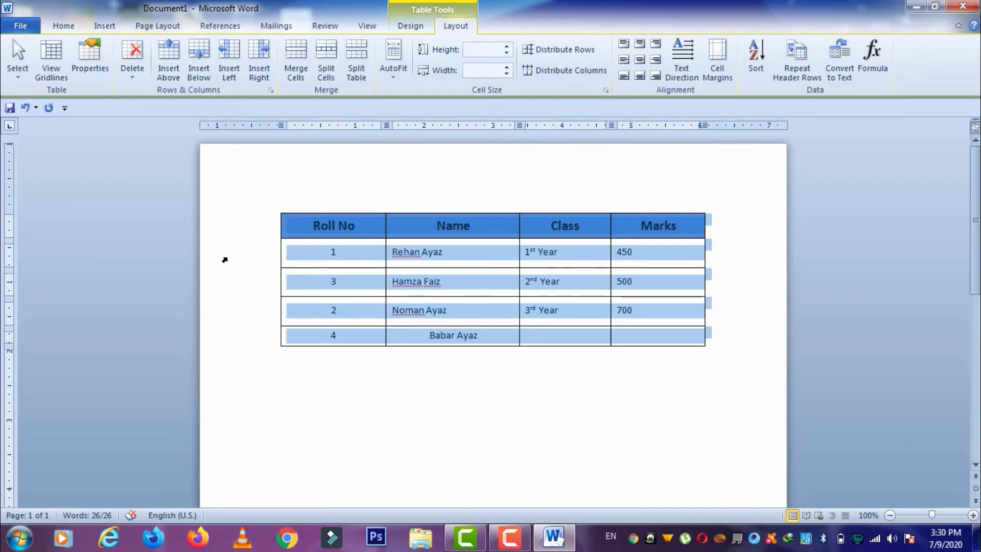
- Apply Narrow page margins, then switch the page back to Normal margins
{"action": "left_click", "coordinate": [137, 31]}
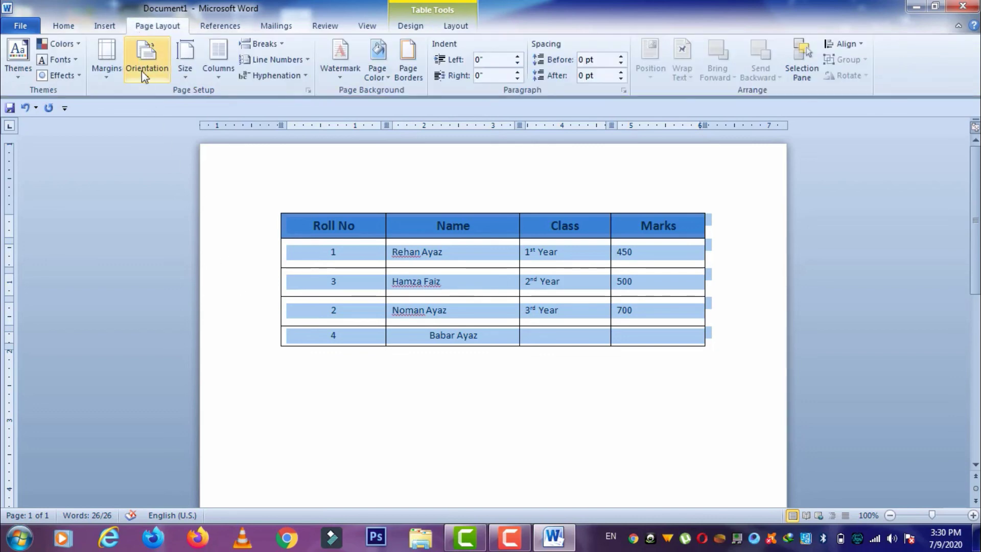
{"action": "left_click", "coordinate": [108, 76]}
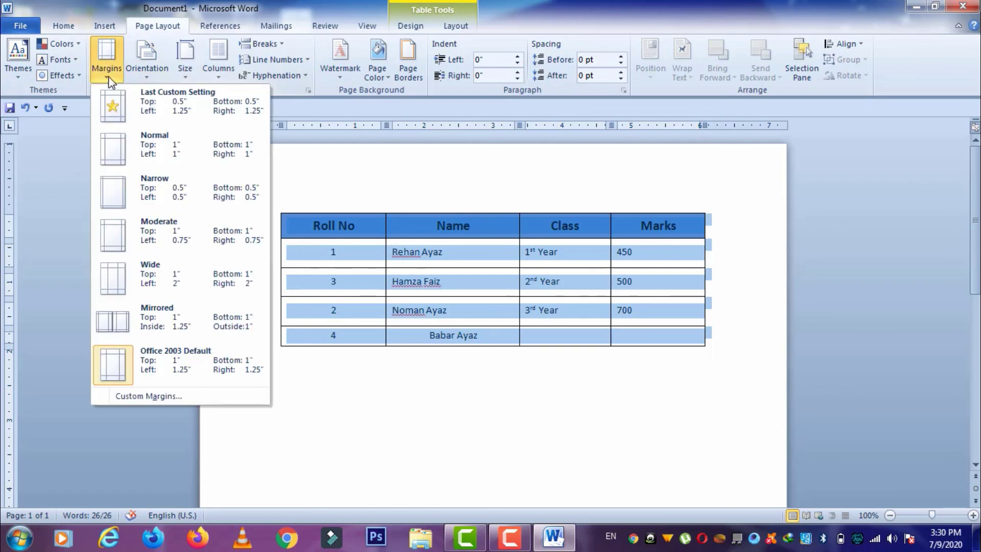
{"action": "left_click", "coordinate": [131, 179]}
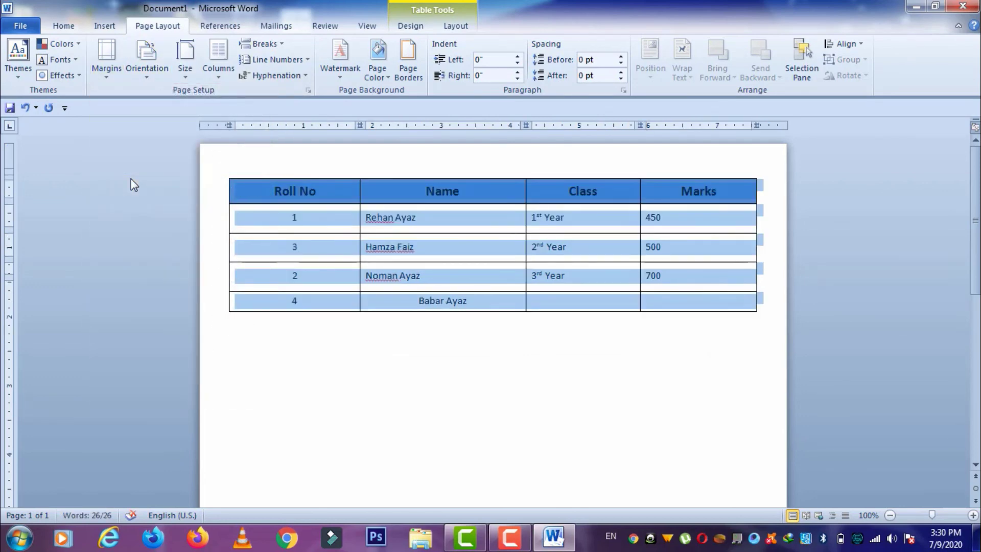
{"action": "left_click", "coordinate": [113, 77]}
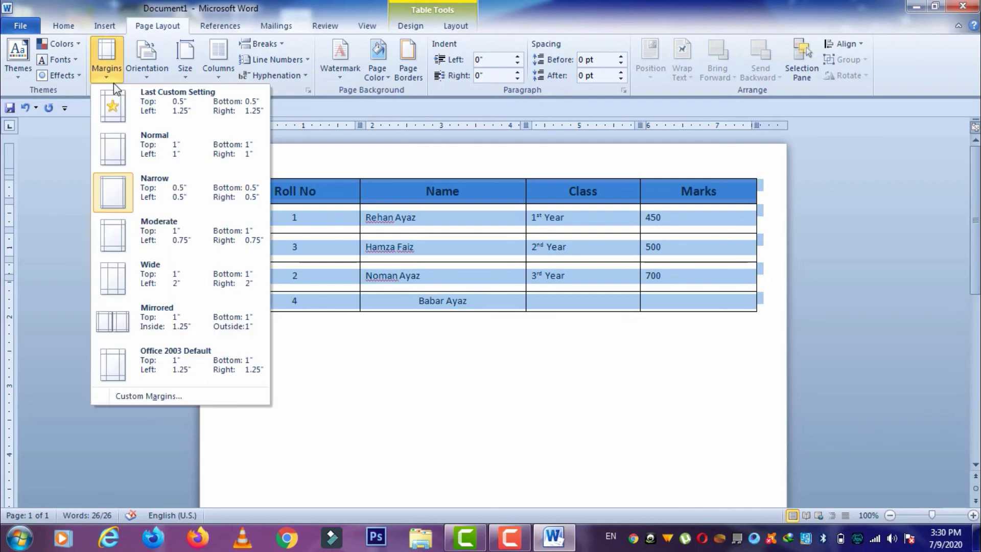
{"action": "left_click", "coordinate": [126, 141]}
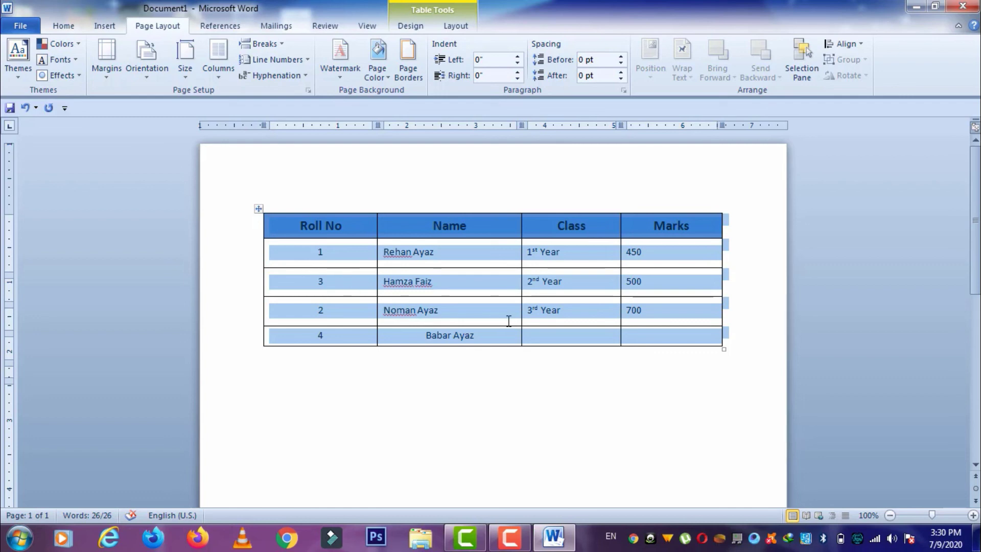
{"action": "left_click", "coordinate": [635, 336]}
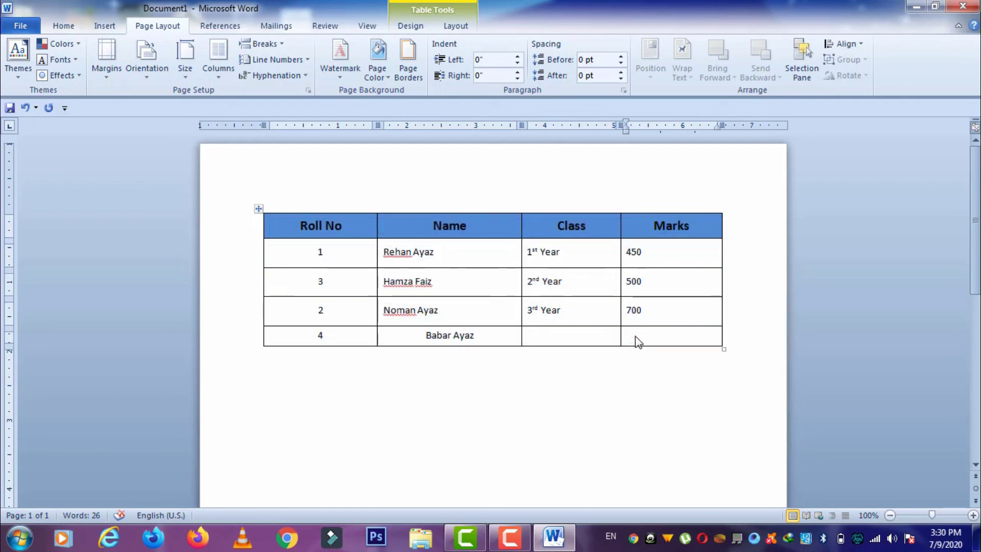